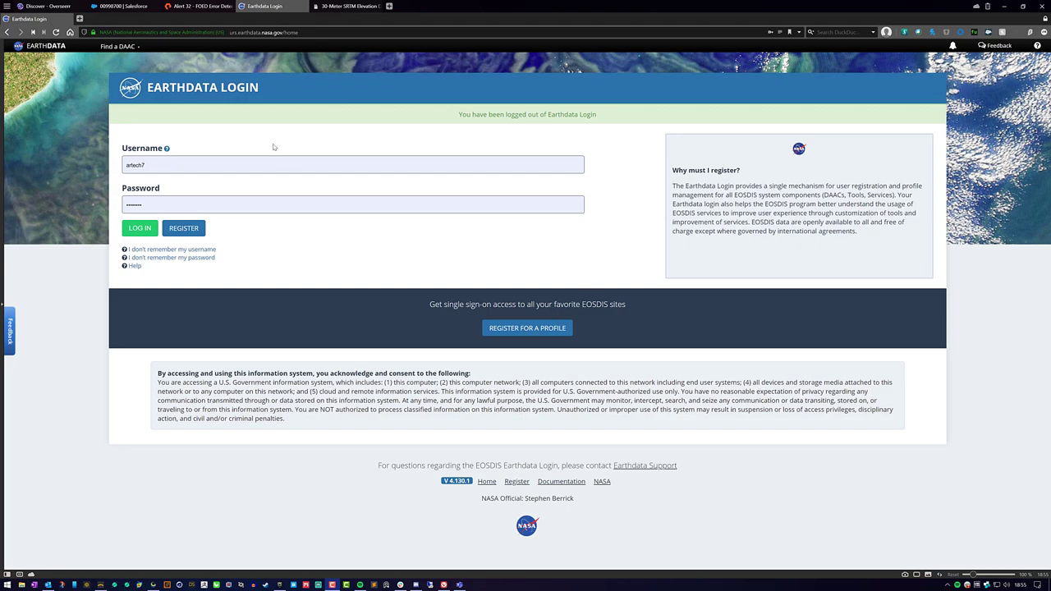
Log in to the Earthdata account and switch to the 30-Meter SRTM Tile Downloader tab
drag(438, 237, 433, 317)
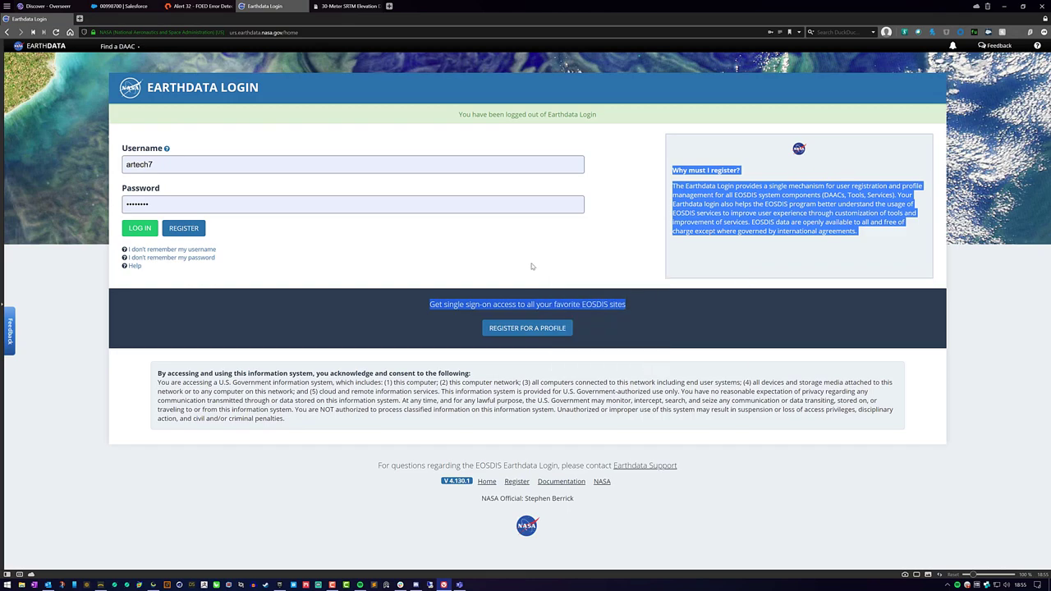
click(634, 307)
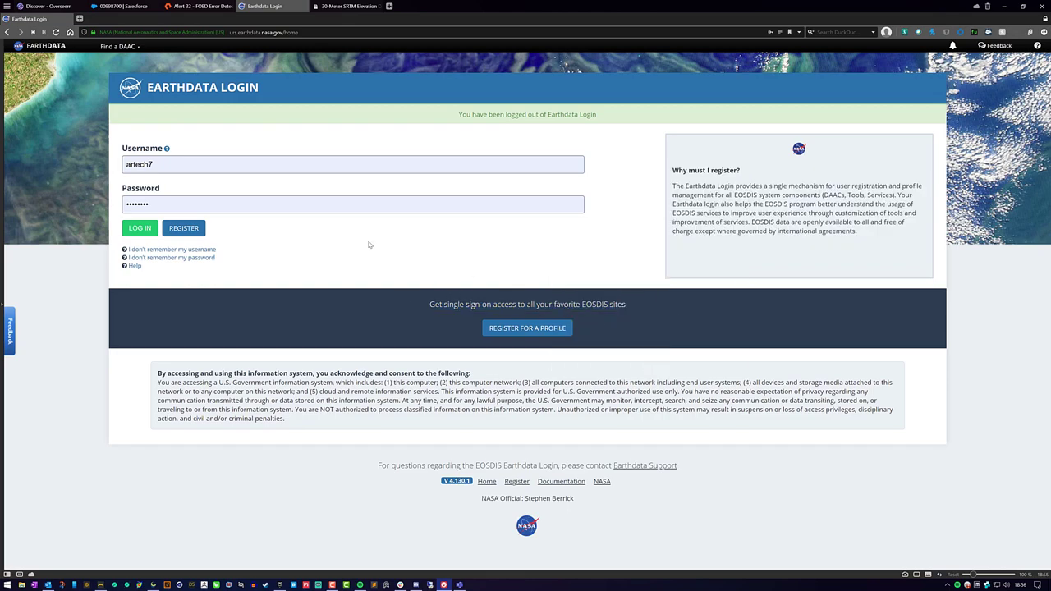
click(140, 228)
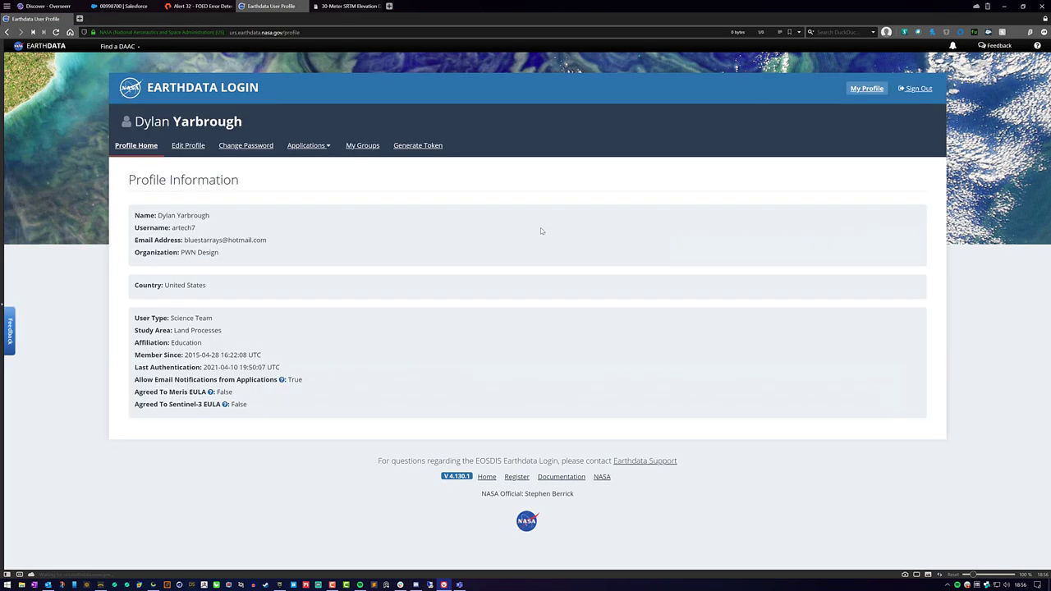
click(344, 5)
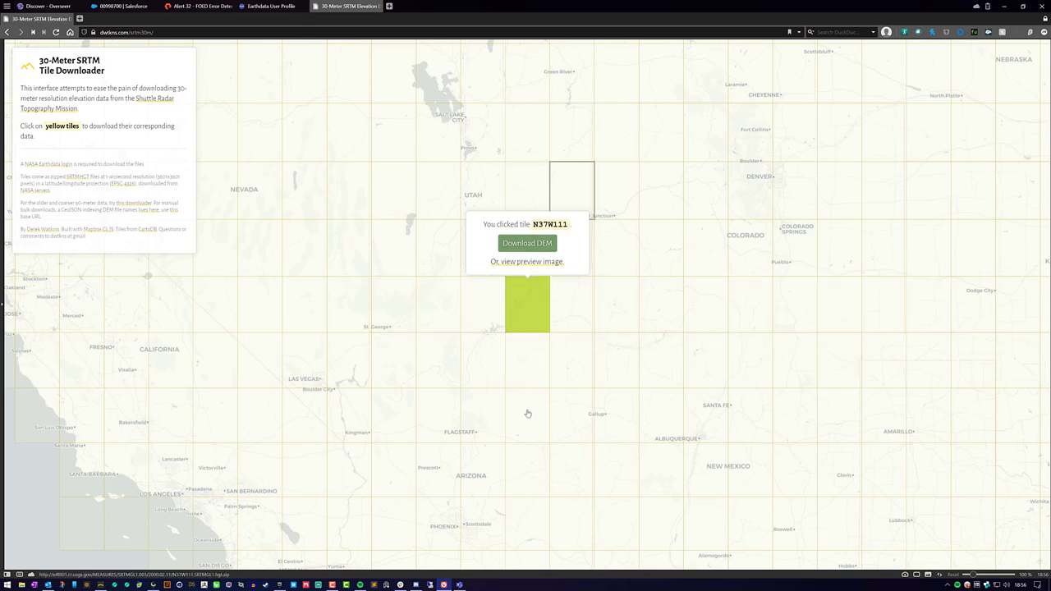
drag(533, 226, 567, 225)
click(534, 225)
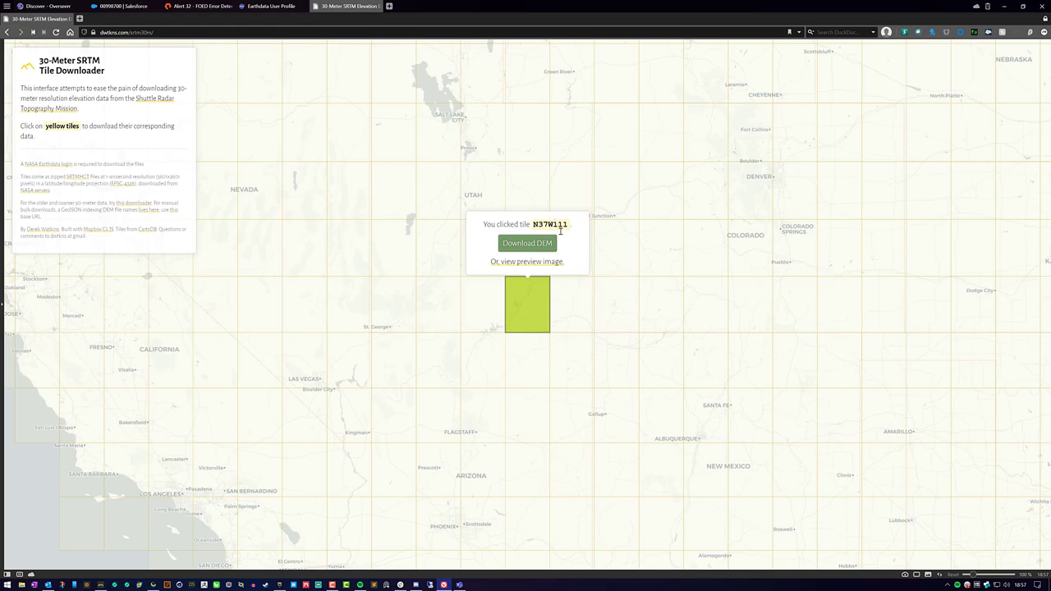
Step the tile selection eastward from N37W110 through N37W105 and N37W102 to N37W100
click(572, 307)
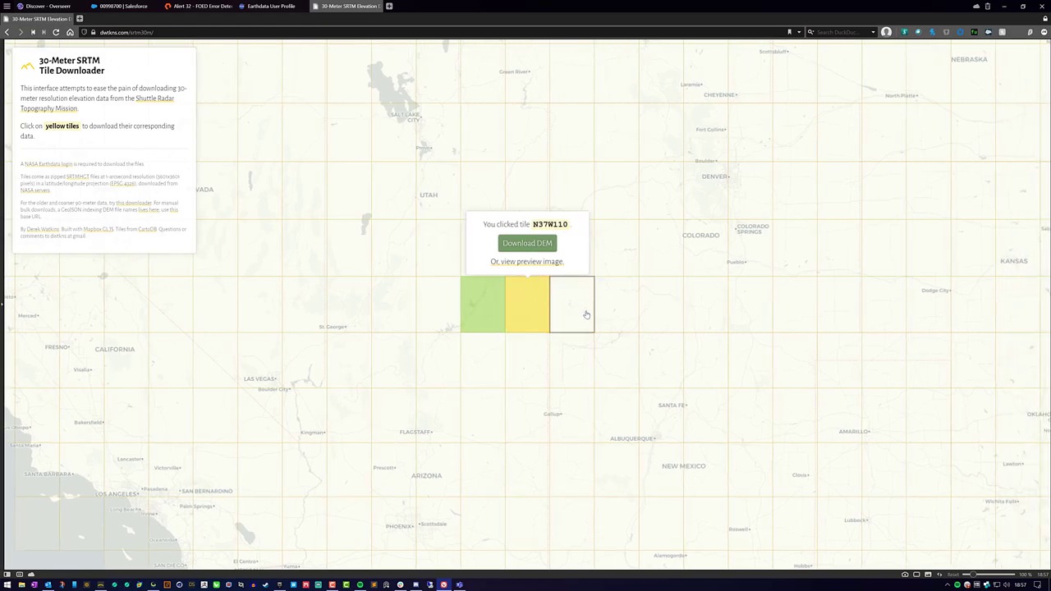
click(586, 314)
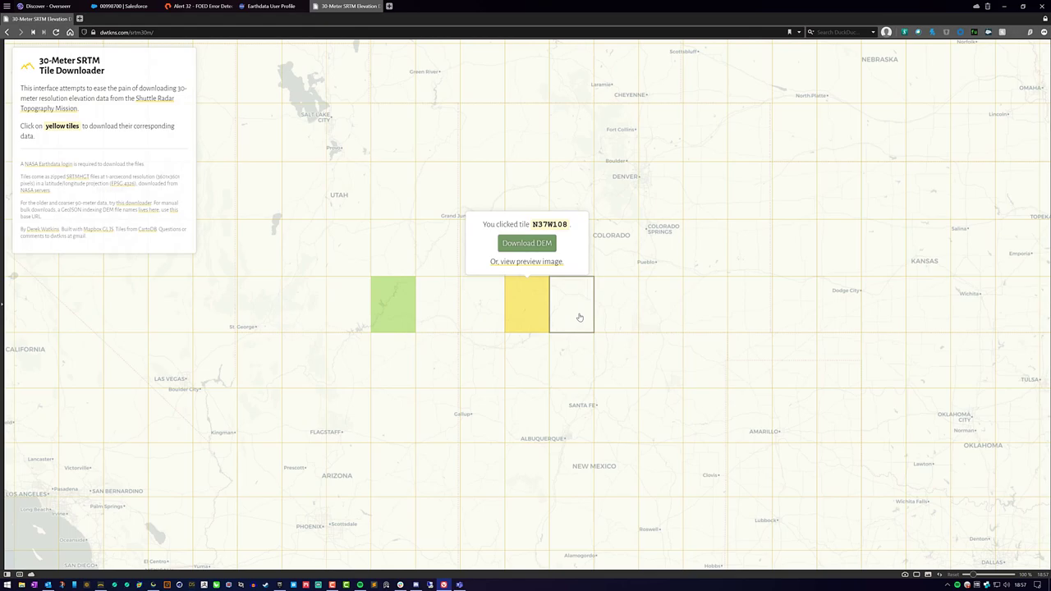
click(579, 317)
click(578, 317)
click(579, 317)
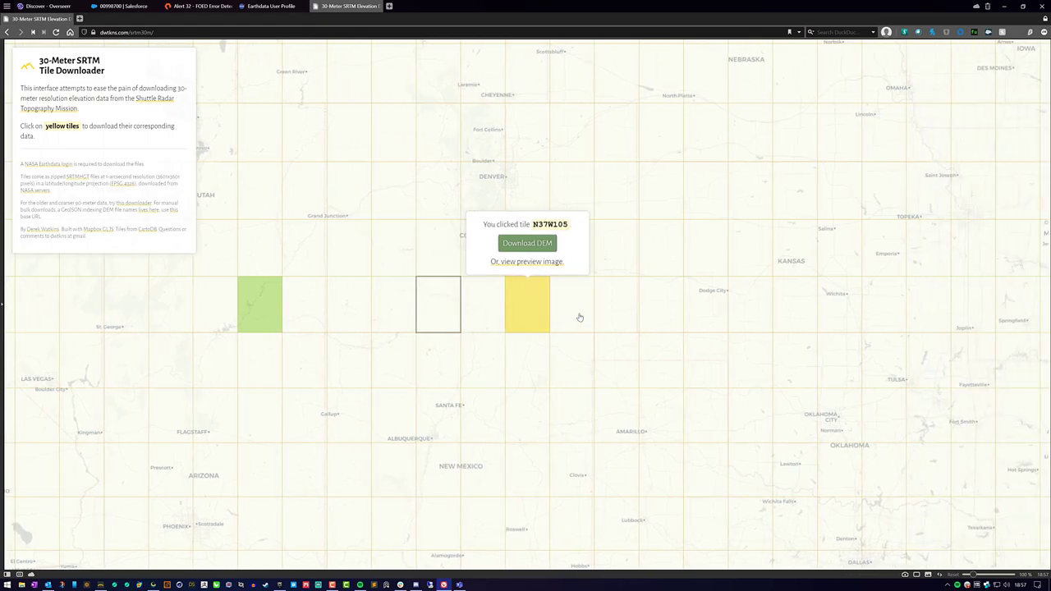
click(579, 316)
click(578, 317)
click(579, 317)
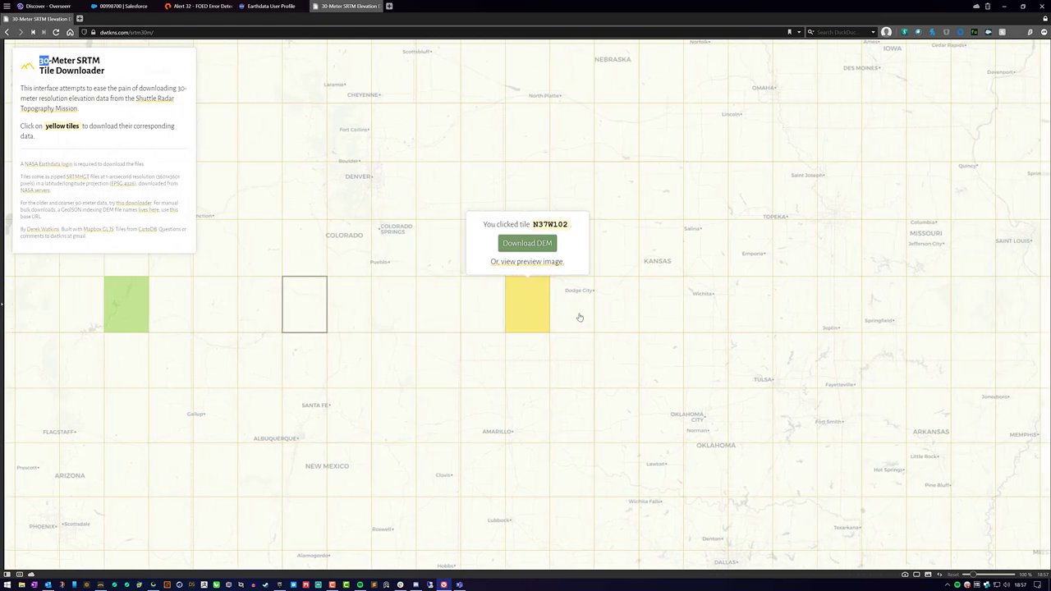
click(579, 317)
click(578, 317)
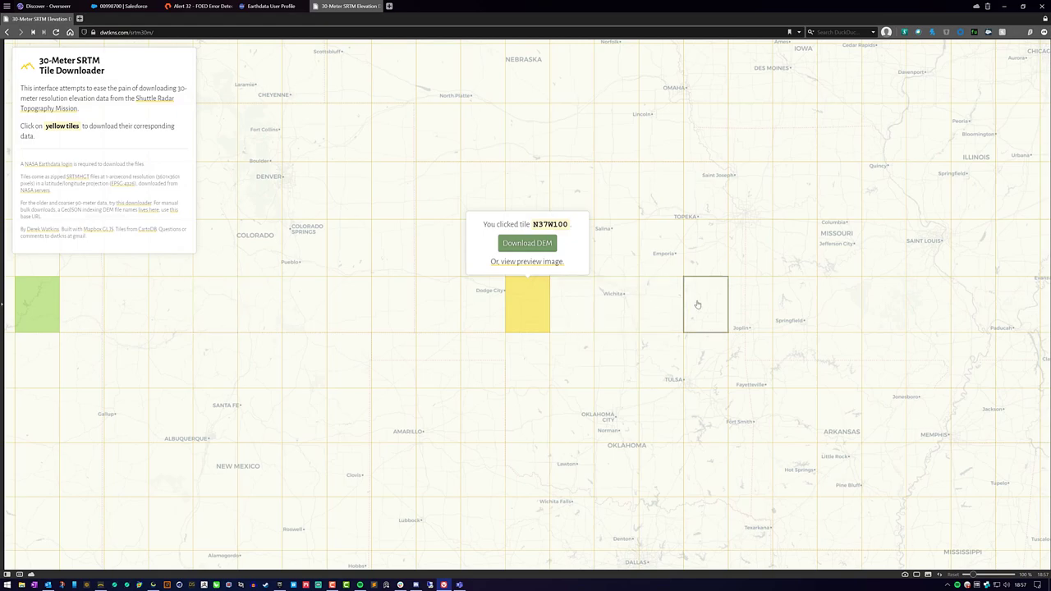
Zoom out and select tile N38W078 in the eastern US
scroll(697, 305, down, 5)
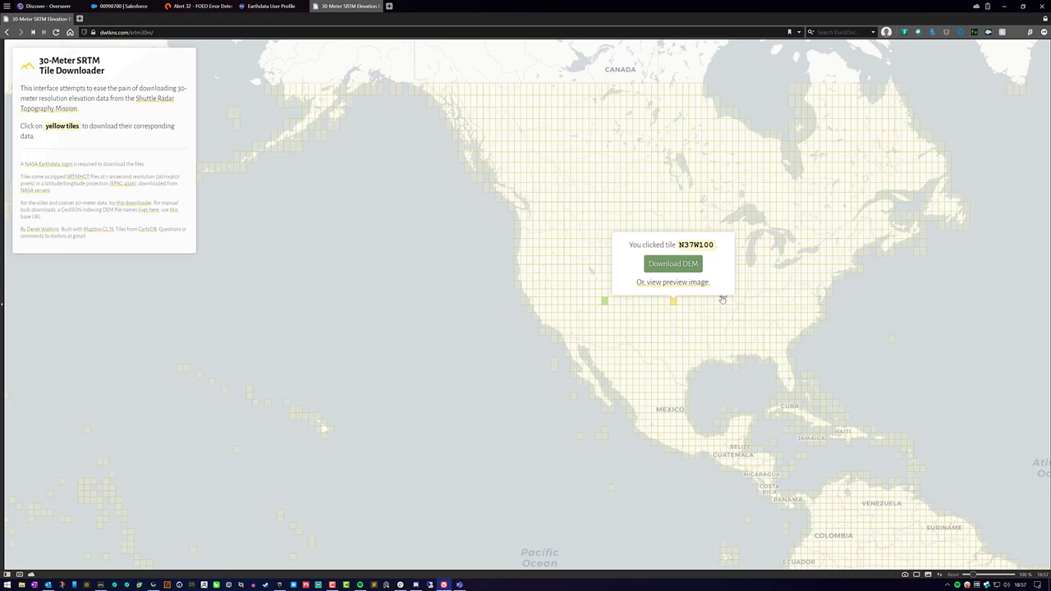
click(747, 305)
scroll(632, 325, up, 5)
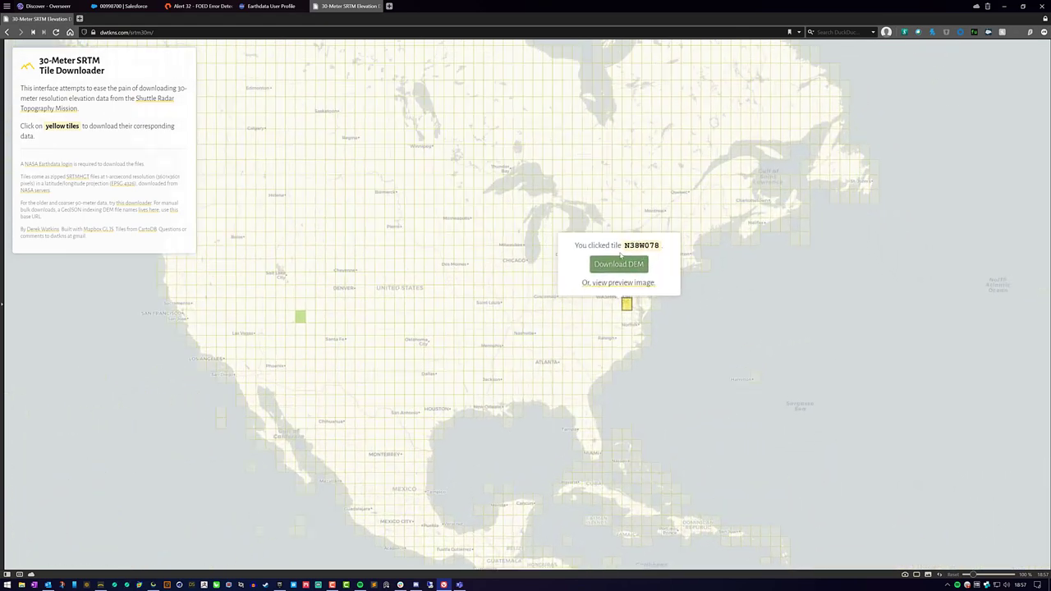
scroll(492, 337, down, 5)
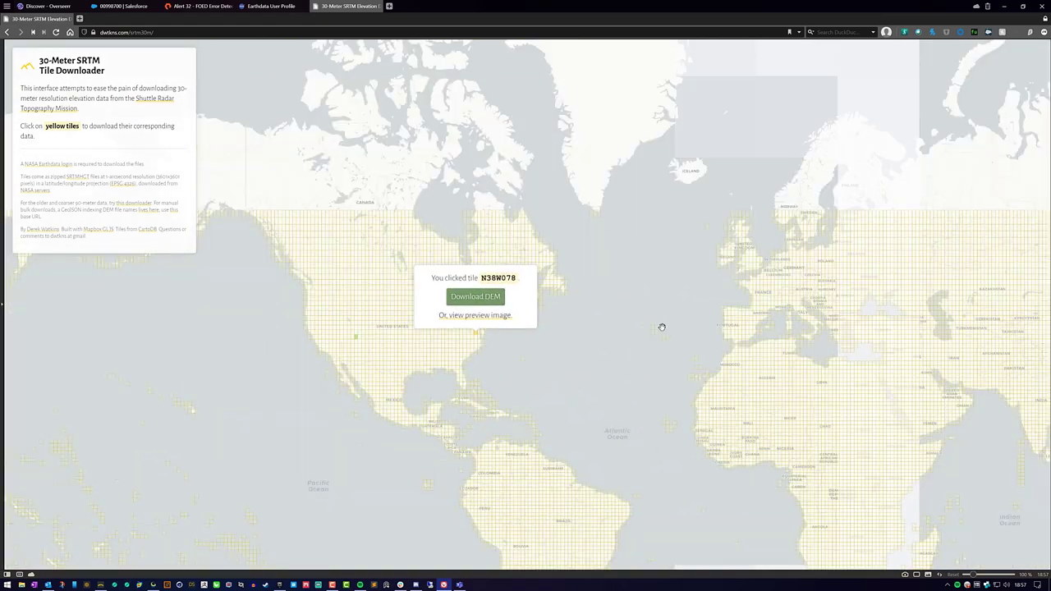
Pan to Europe and select Spanish-area tiles N39W003, N39E004, N39E001, N39E000 and N39W001
drag(613, 322, 483, 315)
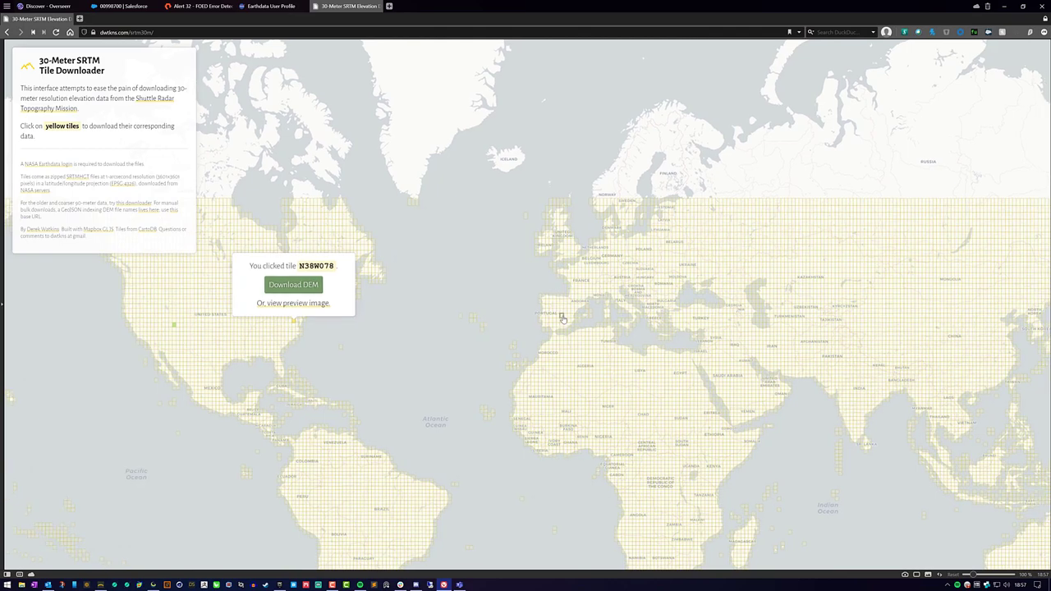
click(562, 317)
scroll(566, 320, up, 1)
scroll(566, 319, up, 4)
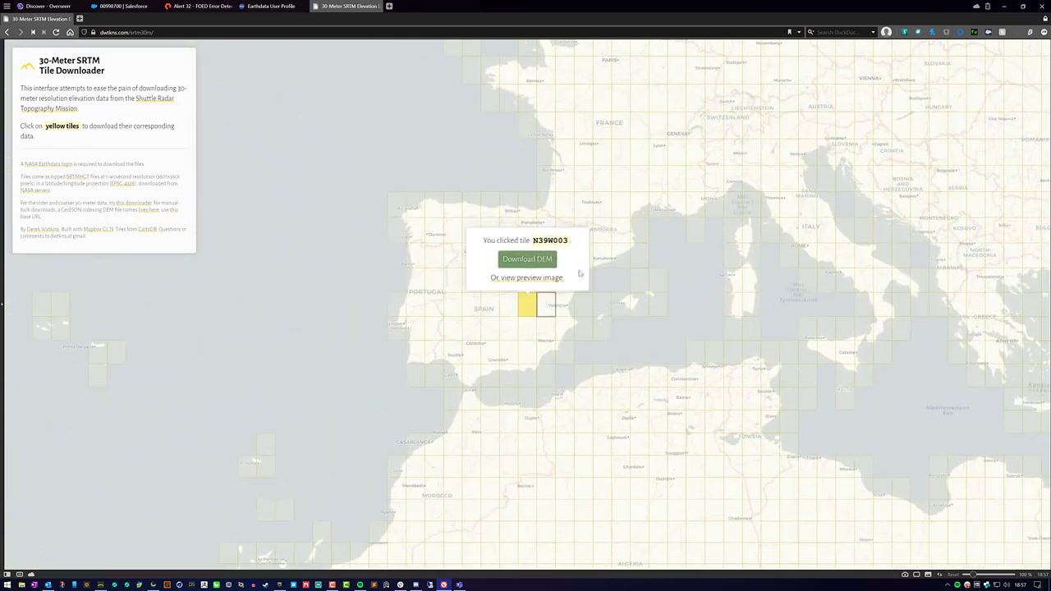
click(660, 304)
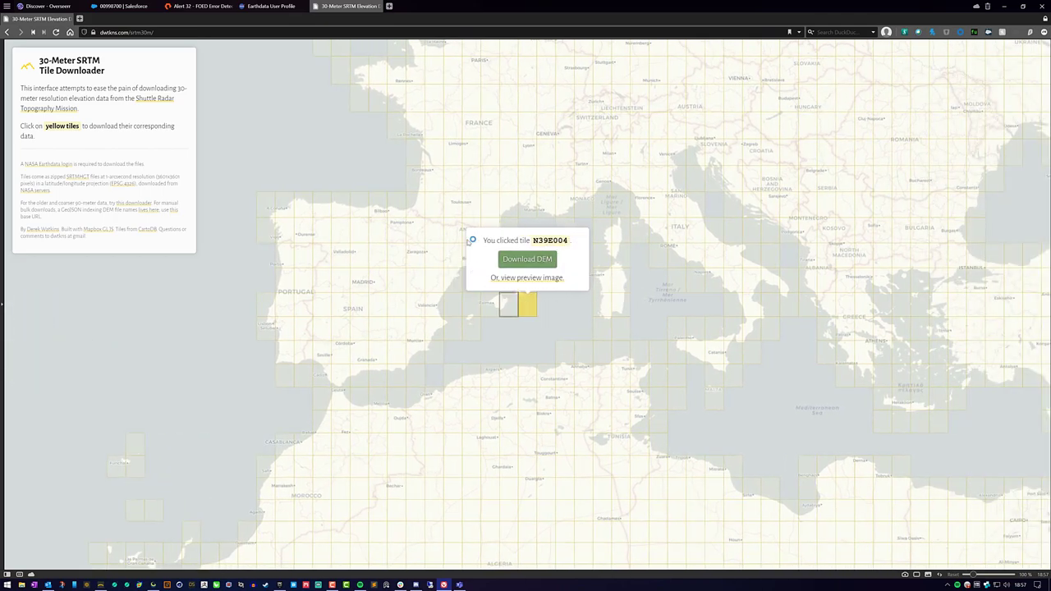
click(488, 303)
click(506, 307)
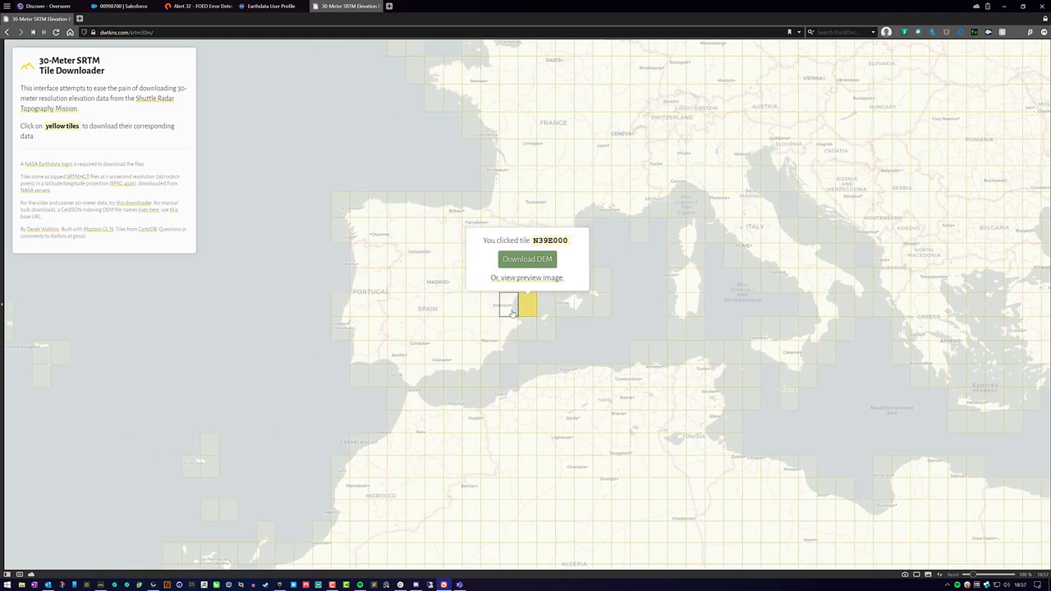
click(509, 307)
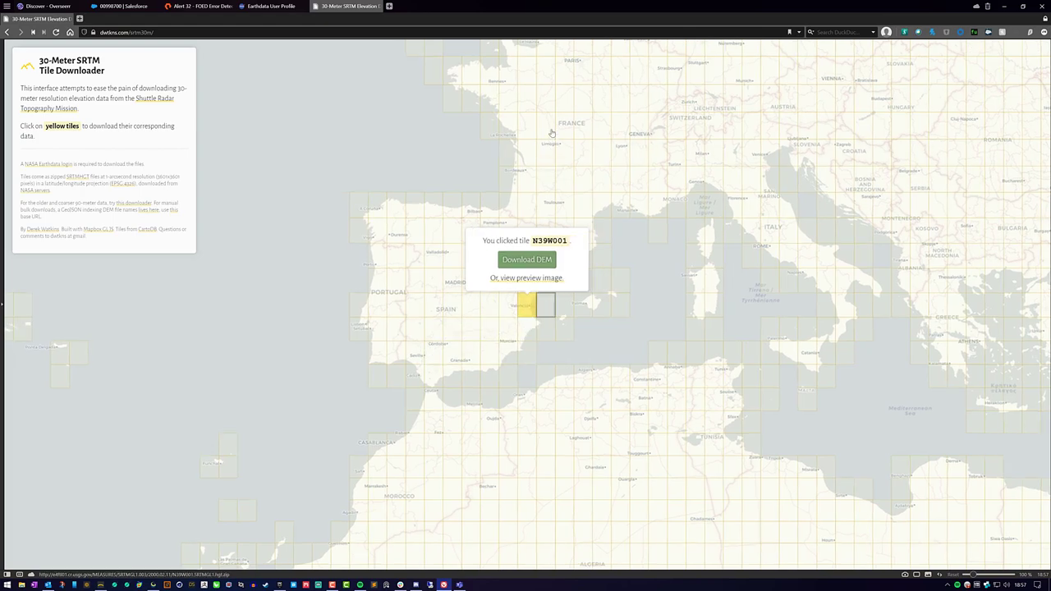
Pan north, select tile N51E000 around London, then pan and zoom out
drag(550, 170, 522, 377)
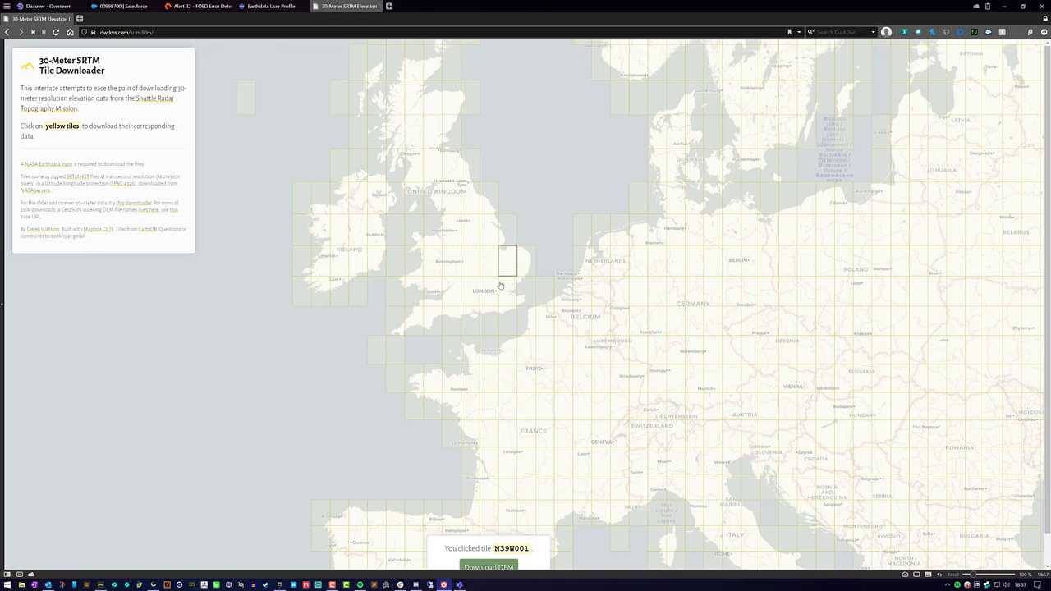
click(503, 295)
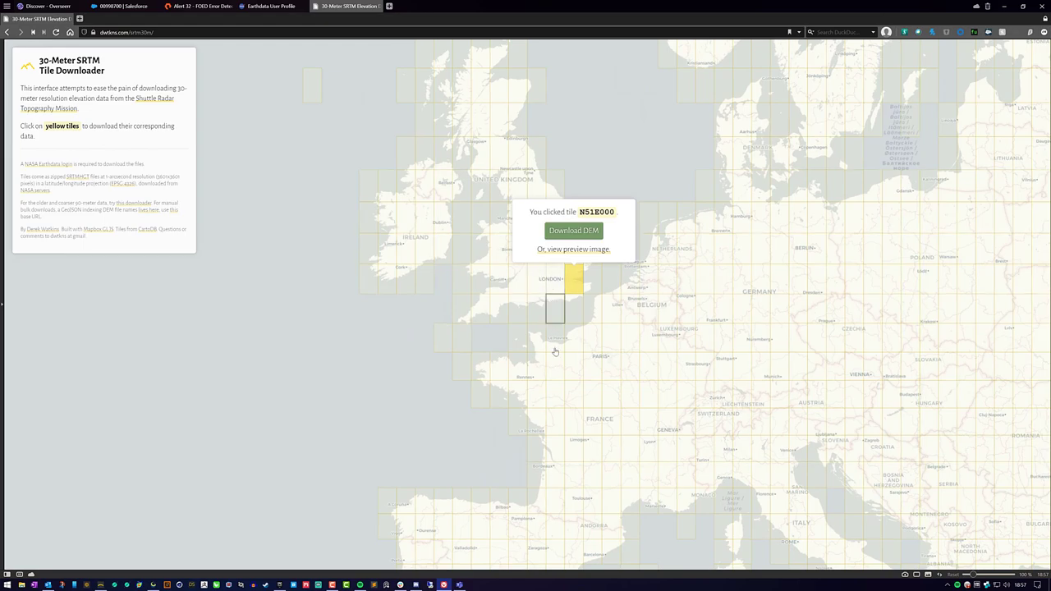
drag(435, 422, 474, 303)
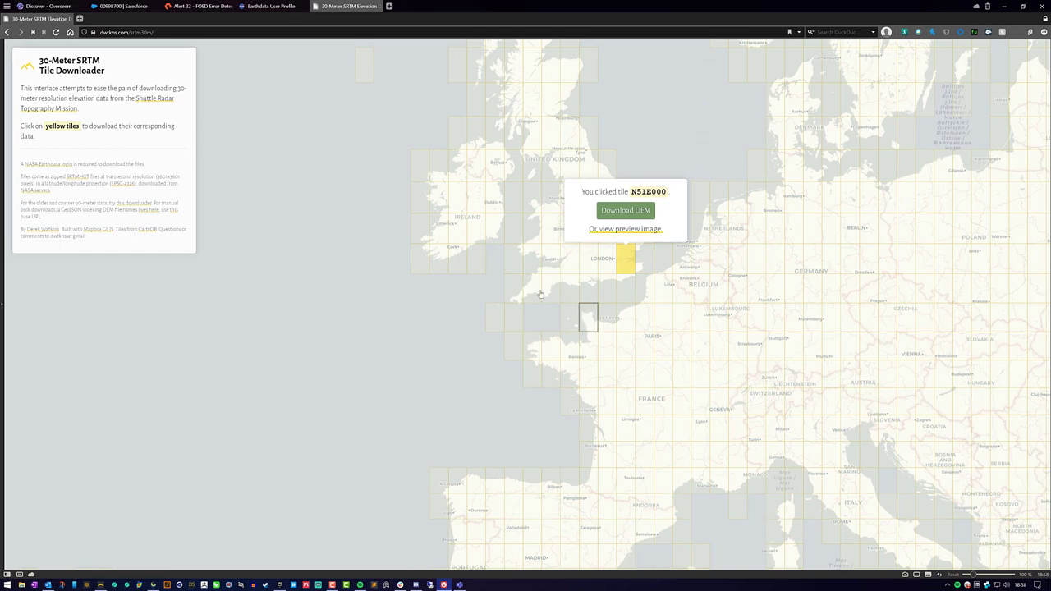
drag(399, 345, 464, 333)
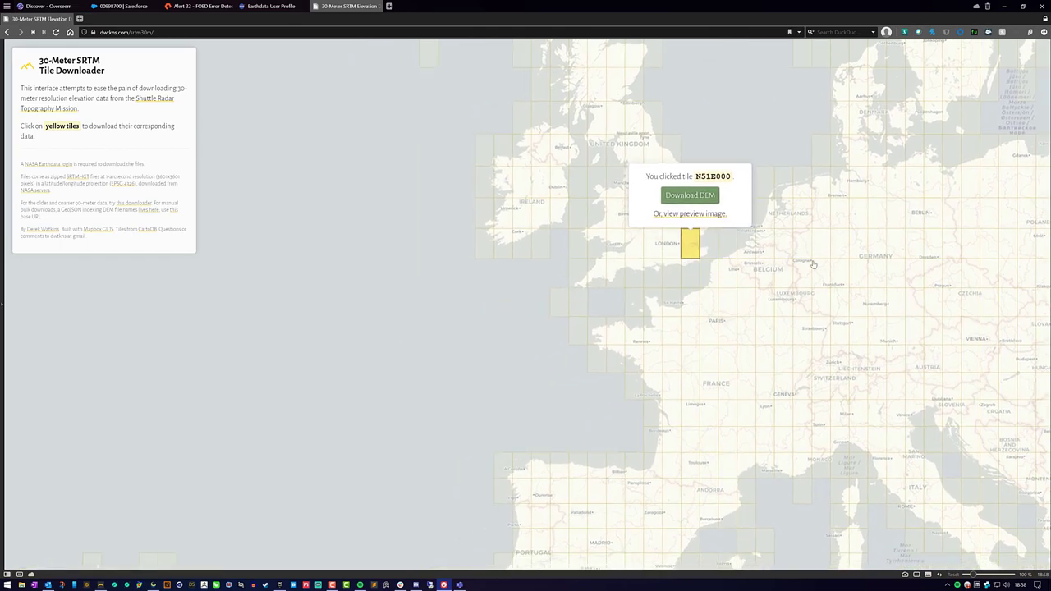
scroll(487, 328, down, 5)
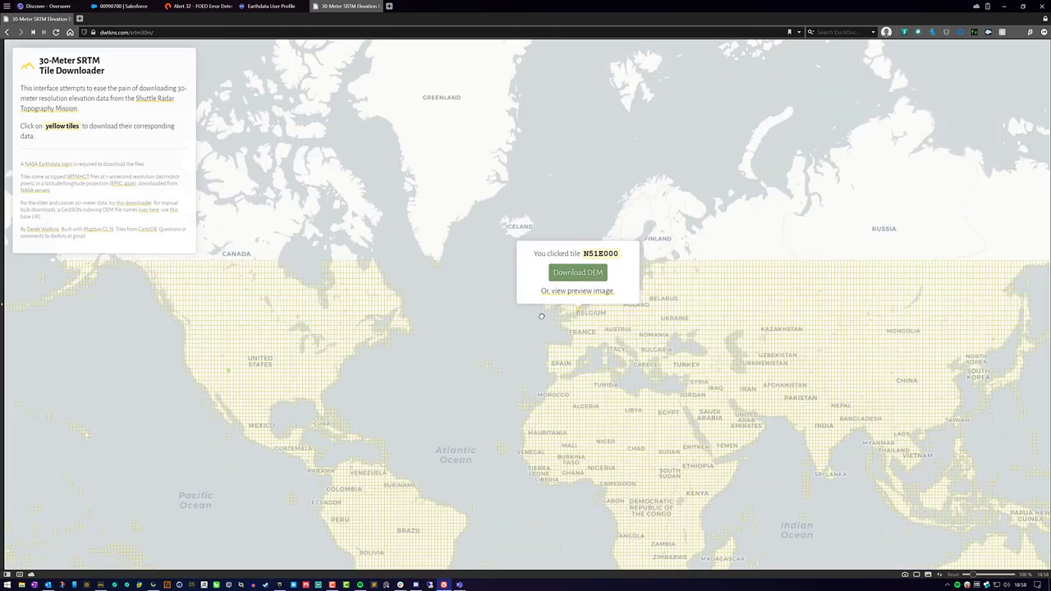
Select western US tiles N38W111, N38W110, N37W110, N43W109 and N39W111
scroll(427, 307, up, 5)
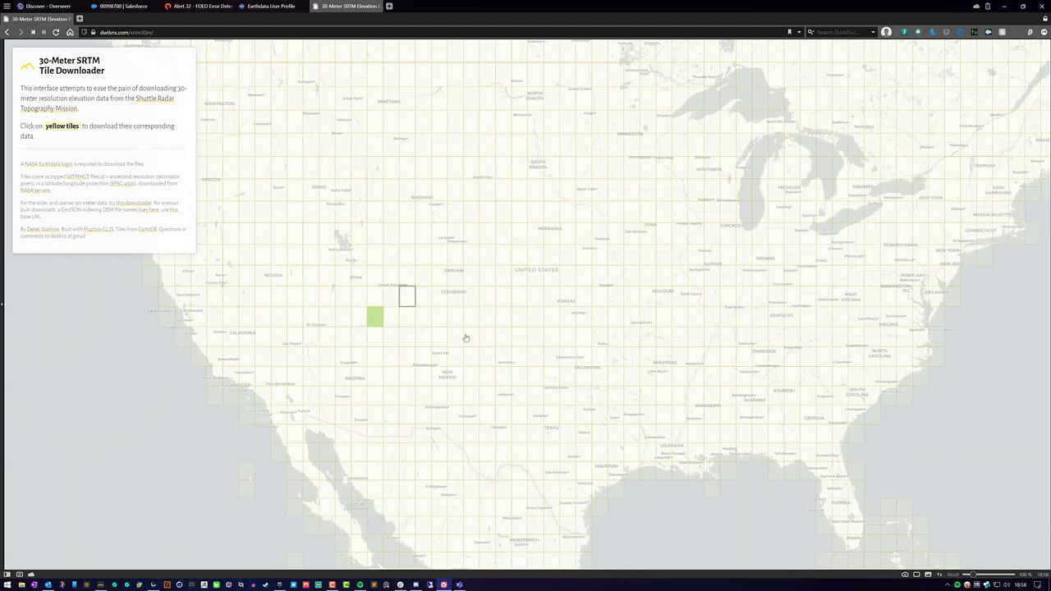
drag(403, 297, 466, 336)
click(439, 346)
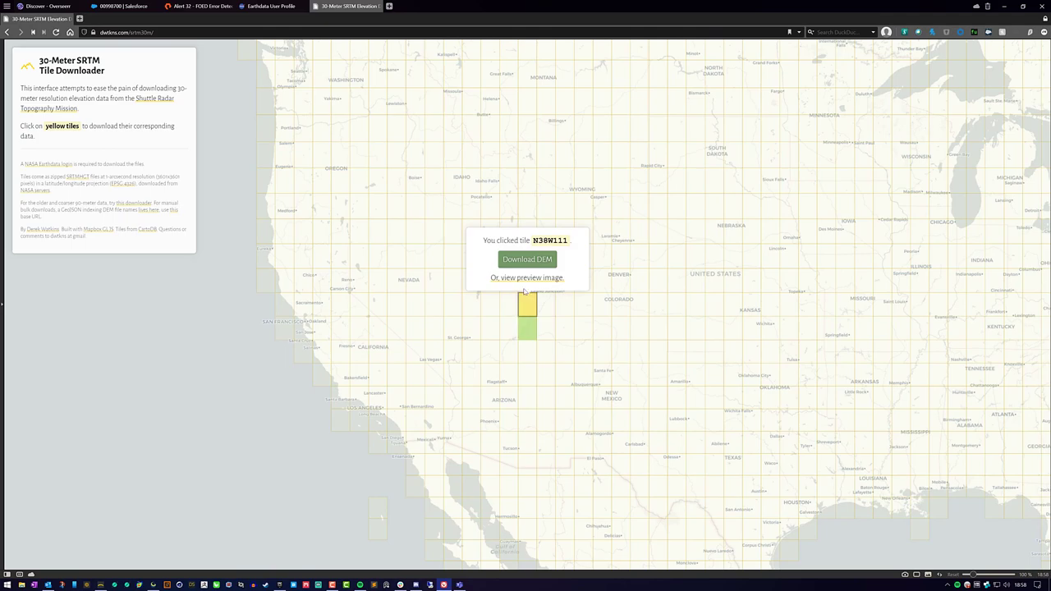
click(551, 314)
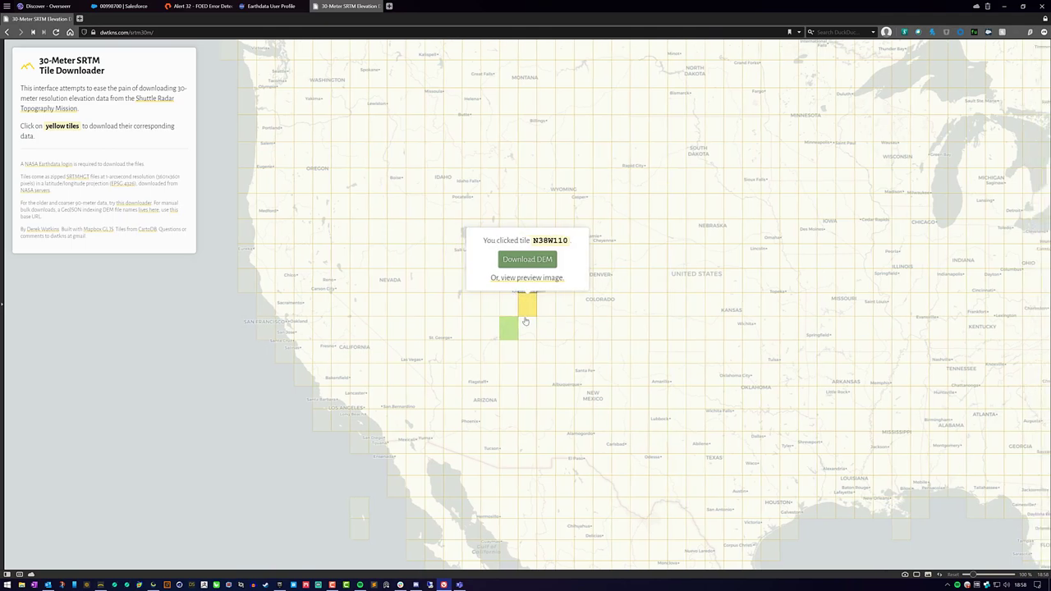
click(525, 321)
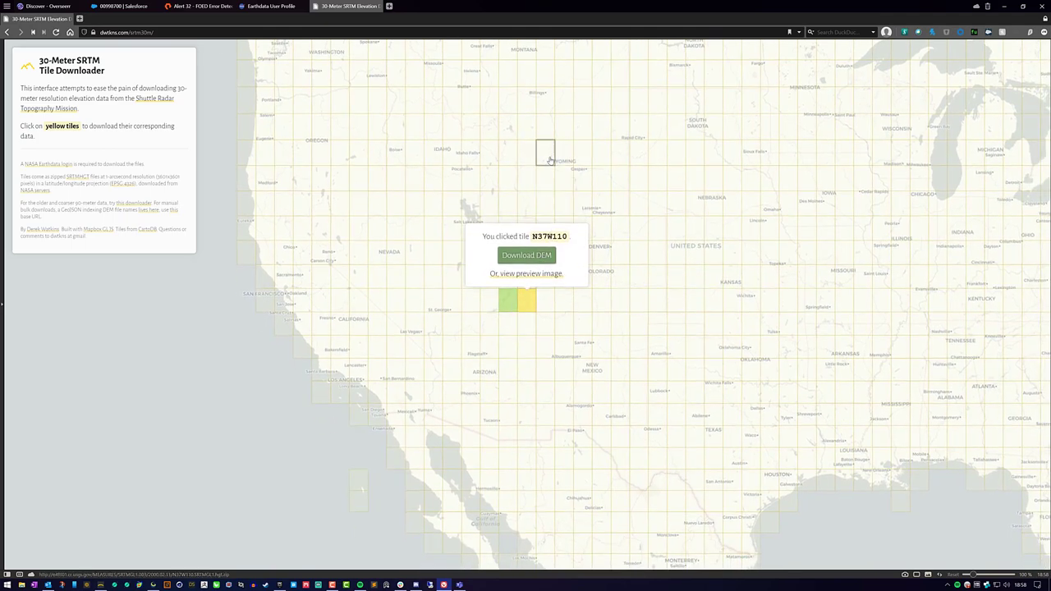
click(548, 158)
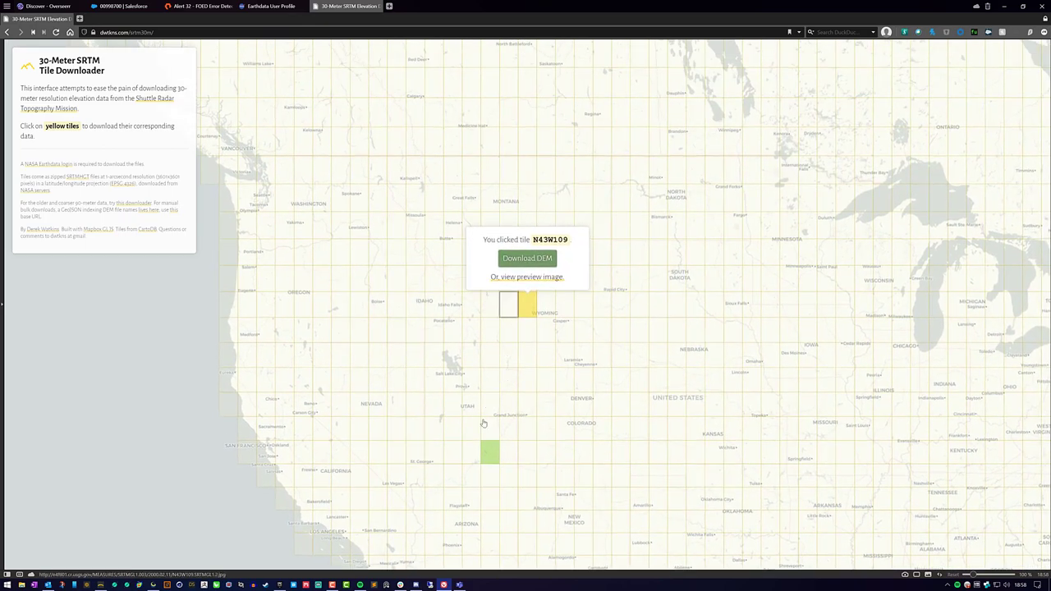
click(487, 403)
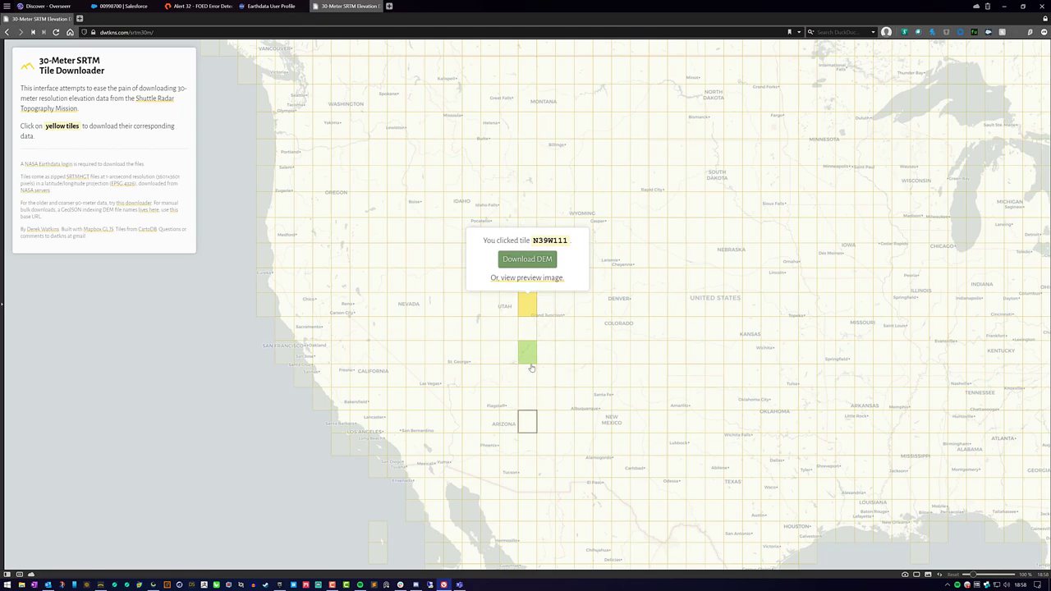
drag(531, 369, 539, 250)
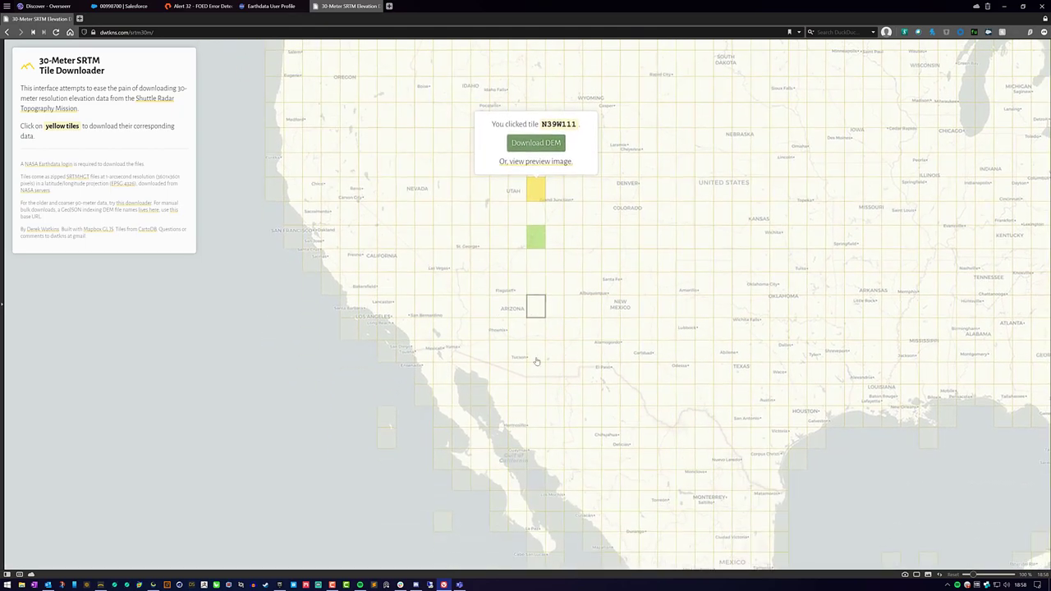
Select tiles N36W111 and N35W111, then settle on N37W111 for download
click(533, 257)
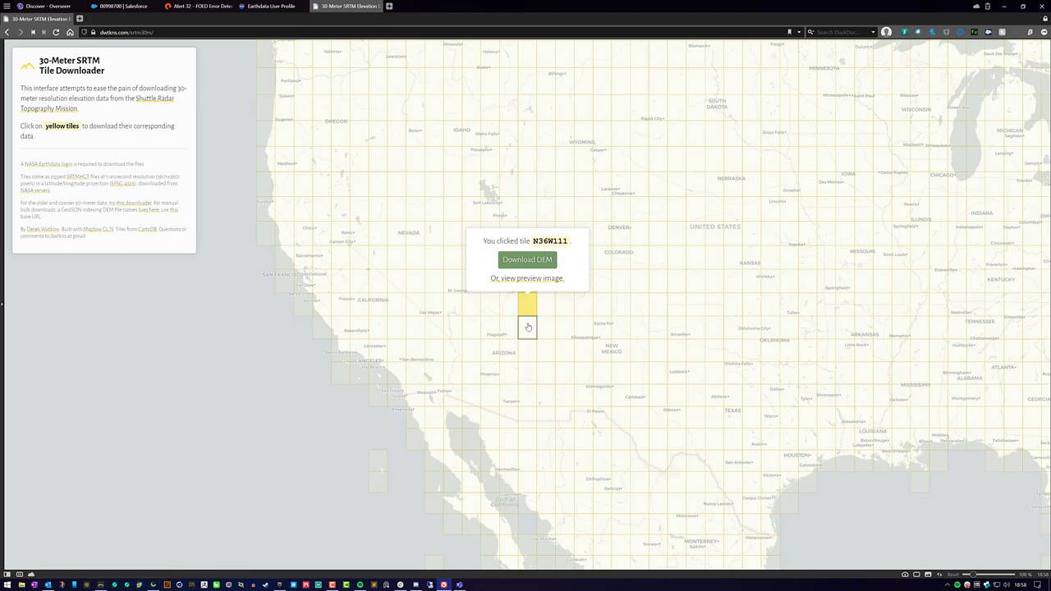
click(528, 326)
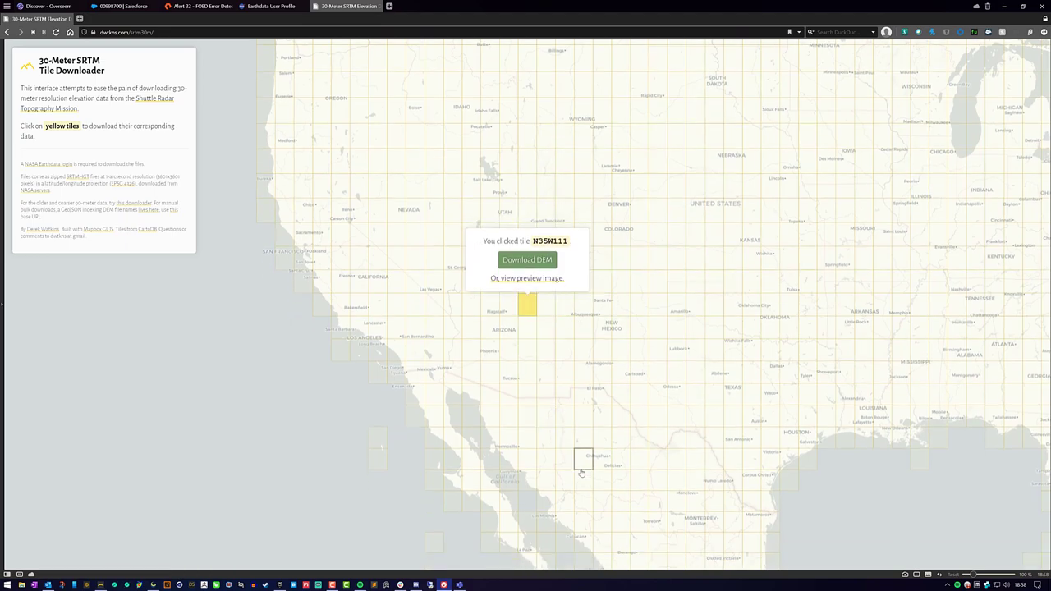
click(580, 473)
click(522, 215)
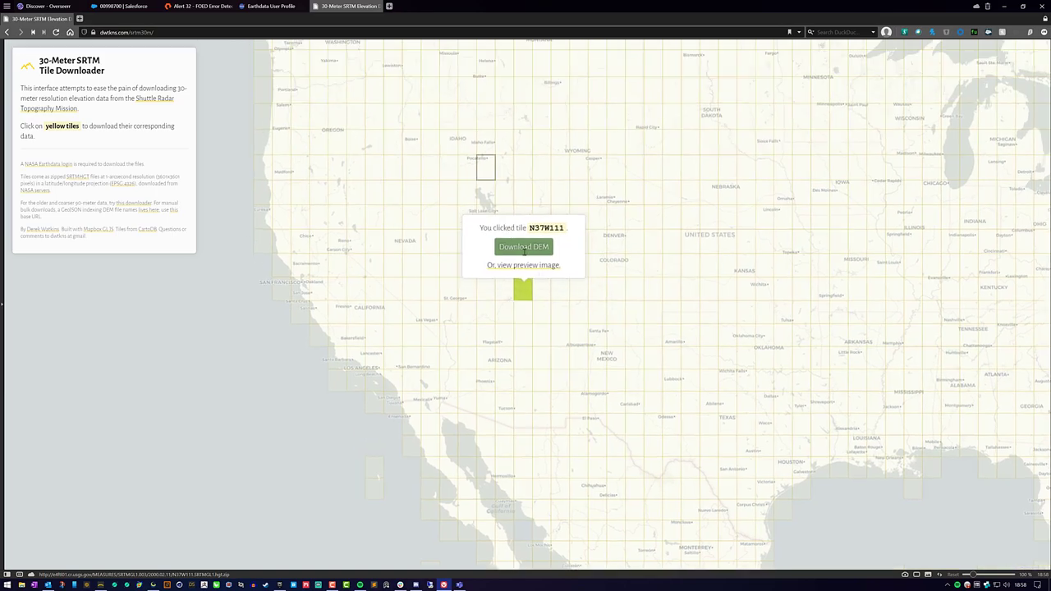
scroll(544, 304, up, 5)
scroll(479, 307, down, 2)
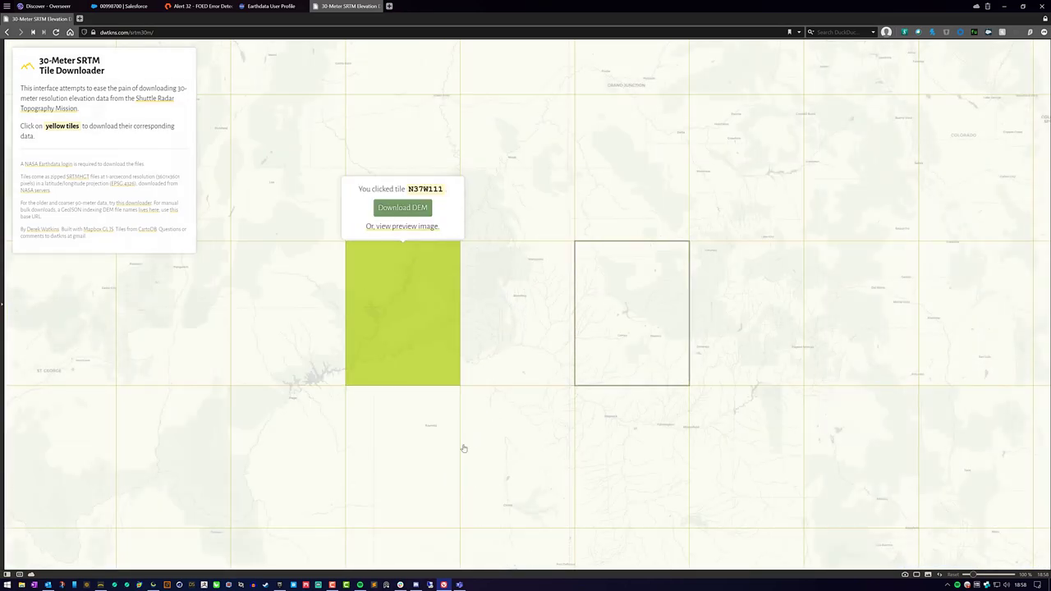
Check neighbouring tiles N37W109 and N38W110, then reselect tile N37W111
drag(439, 321, 538, 336)
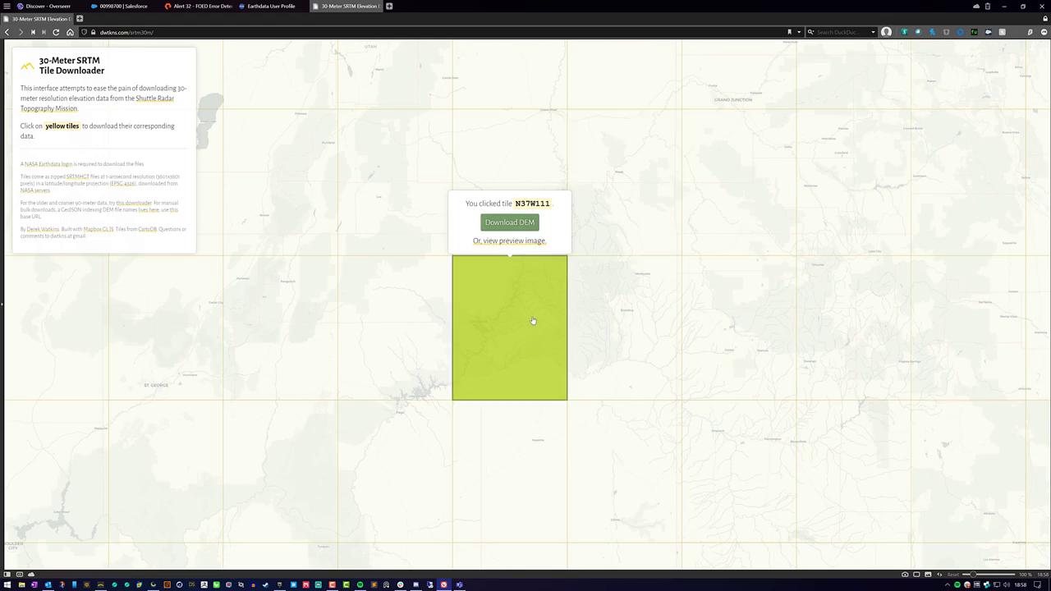
click(732, 330)
scroll(526, 295, down, 2)
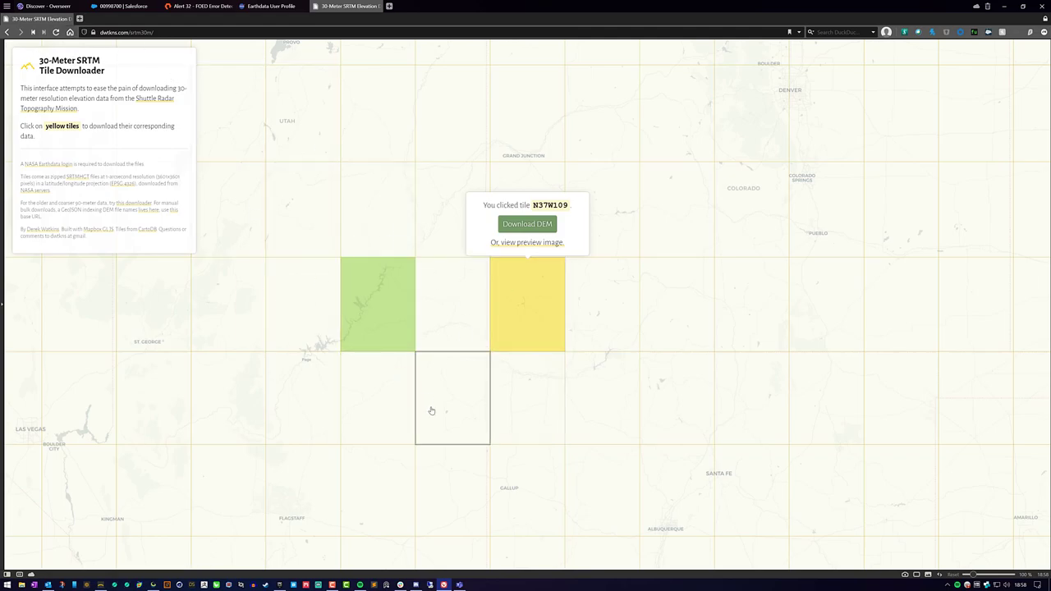
click(432, 245)
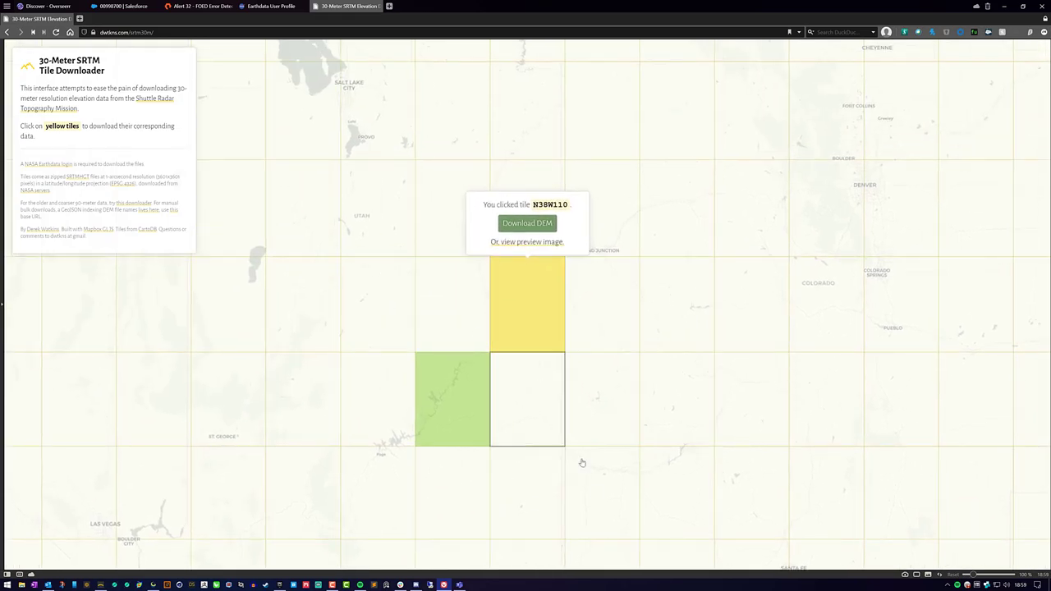
click(465, 402)
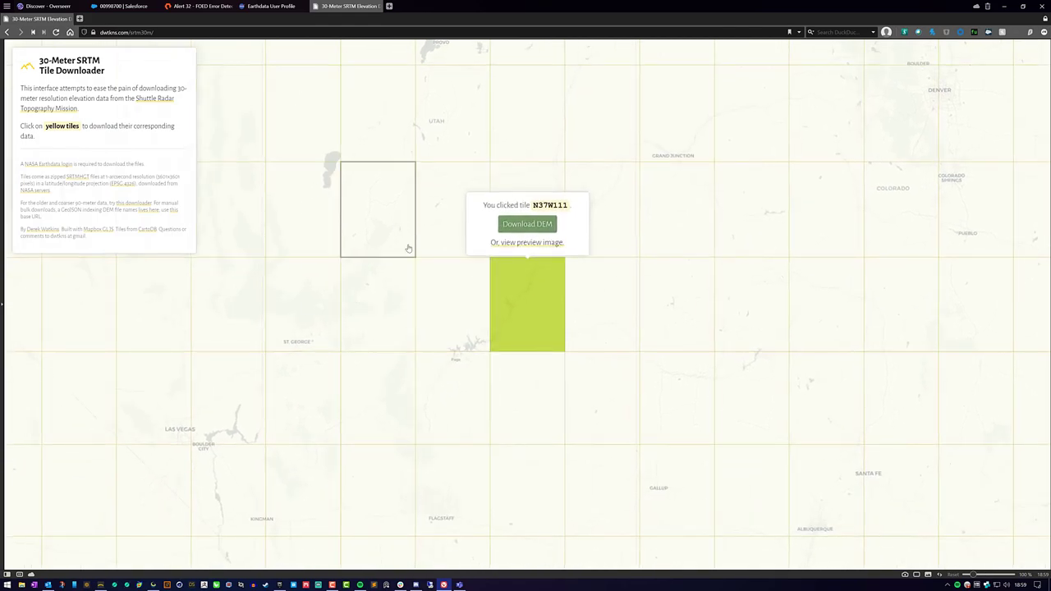
Save N37W111.SRTMGL1.hgt.zip to the Desktop and close the downloads list
click(529, 234)
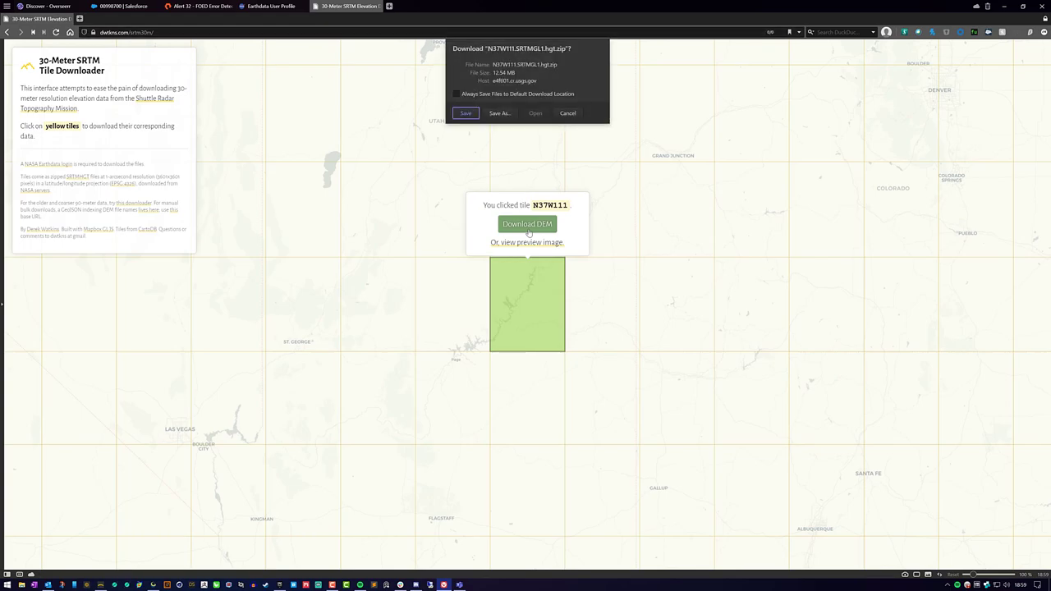
click(498, 114)
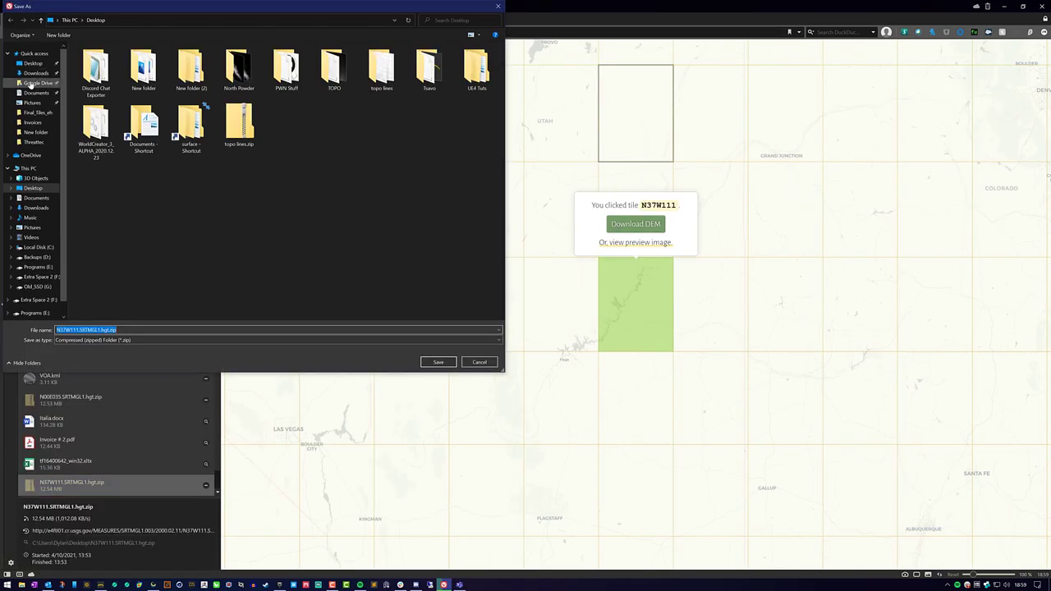
click(33, 63)
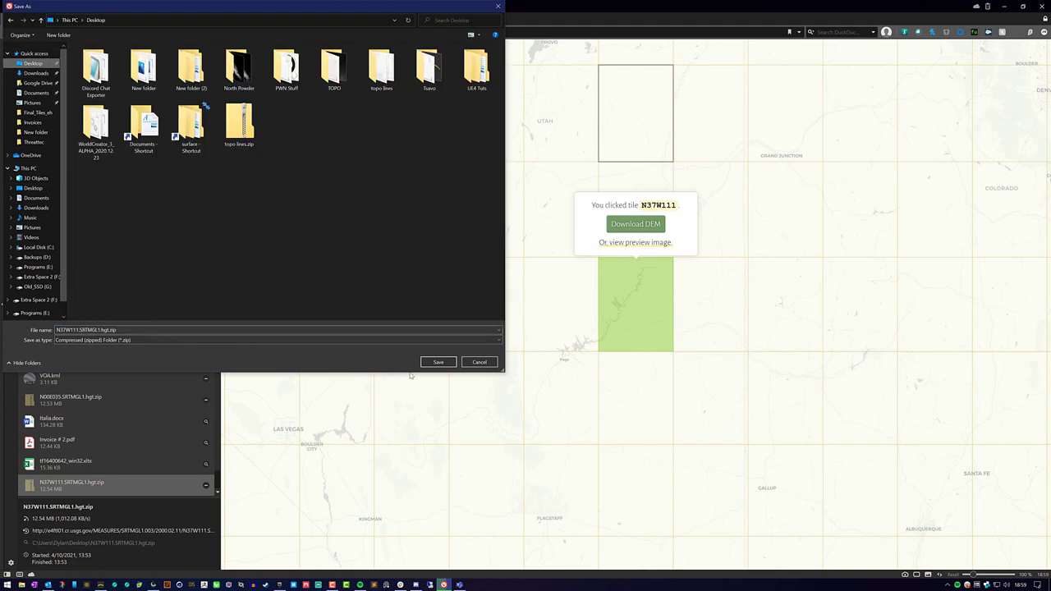
click(440, 360)
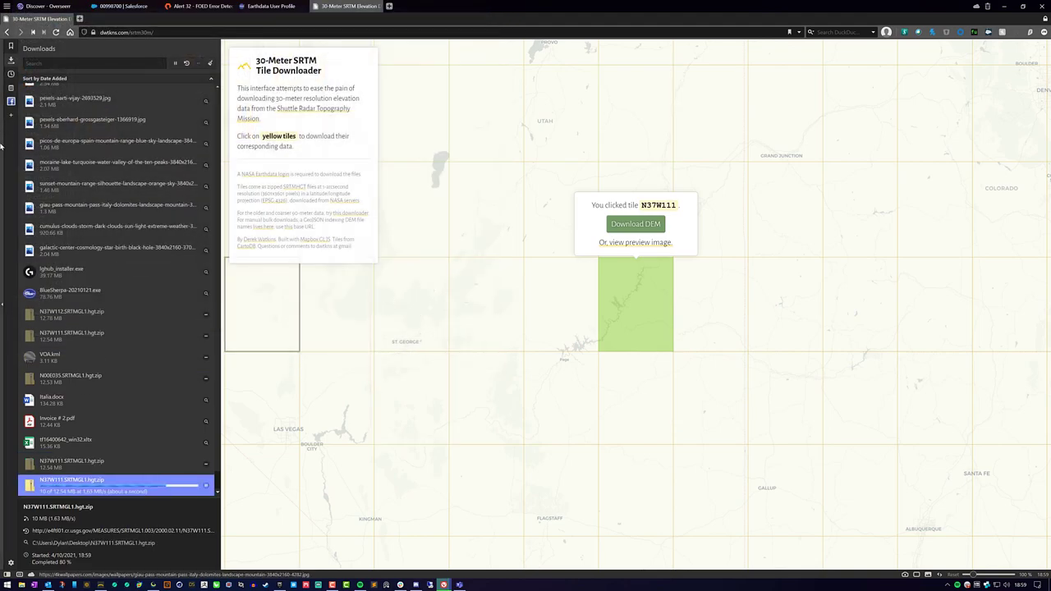
key(F4)
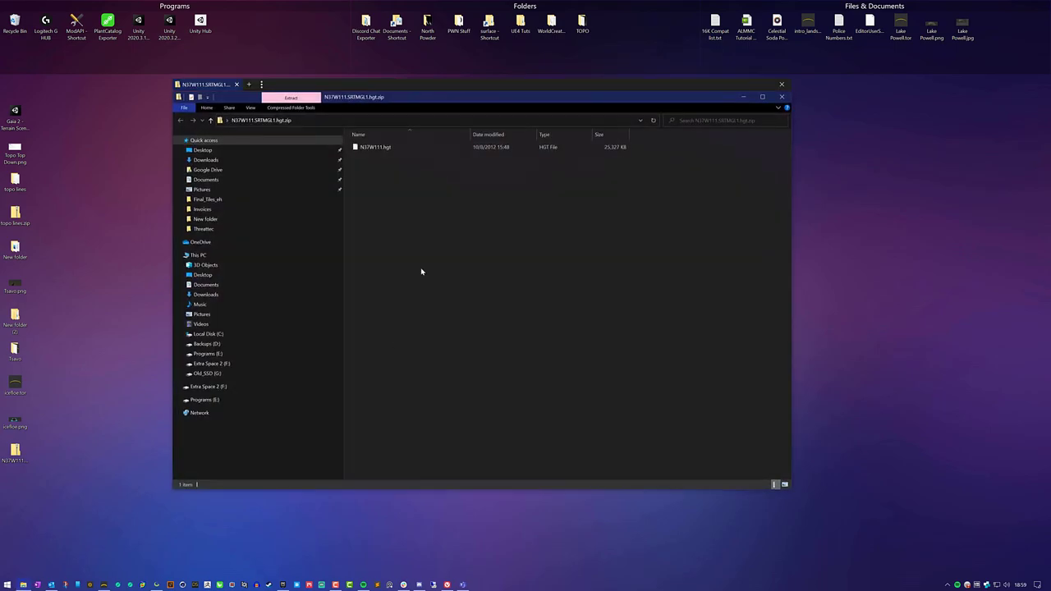
Copy N37W111.hgt from the zip onto the desktop and close the zip window
drag(374, 147, 129, 403)
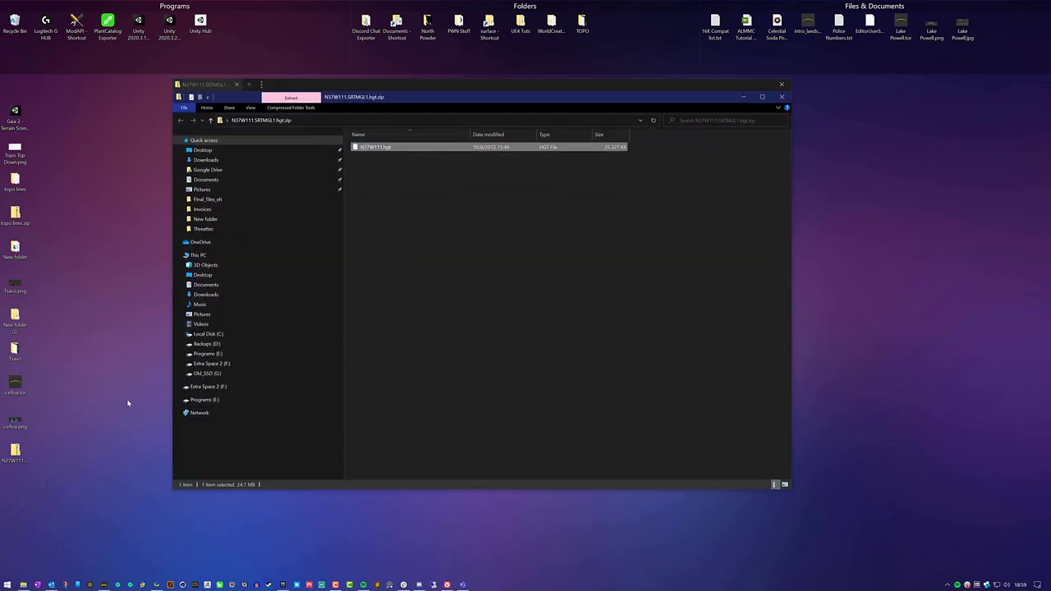
click(544, 377)
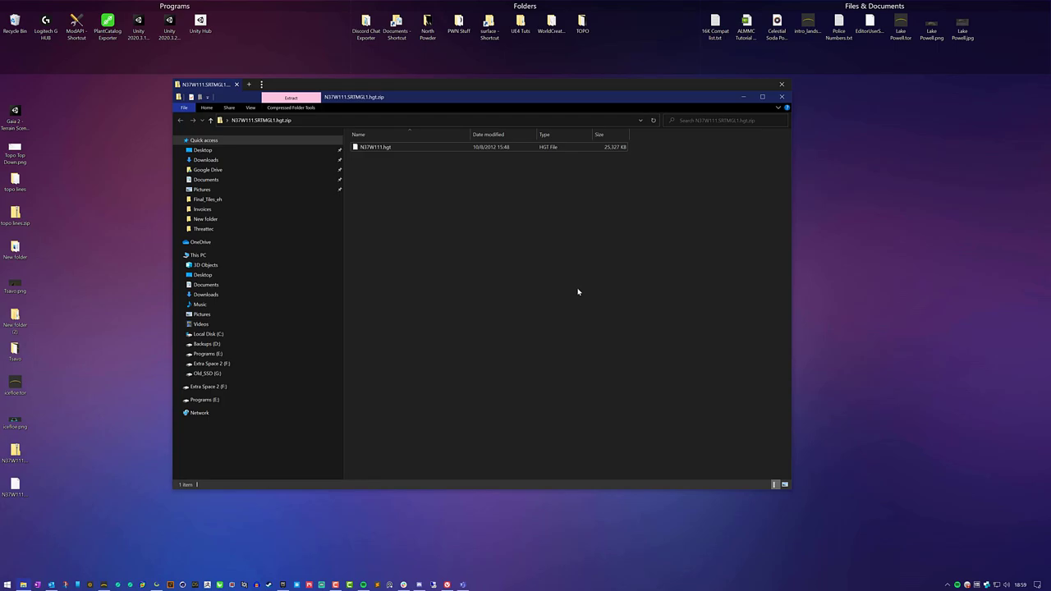
click(783, 85)
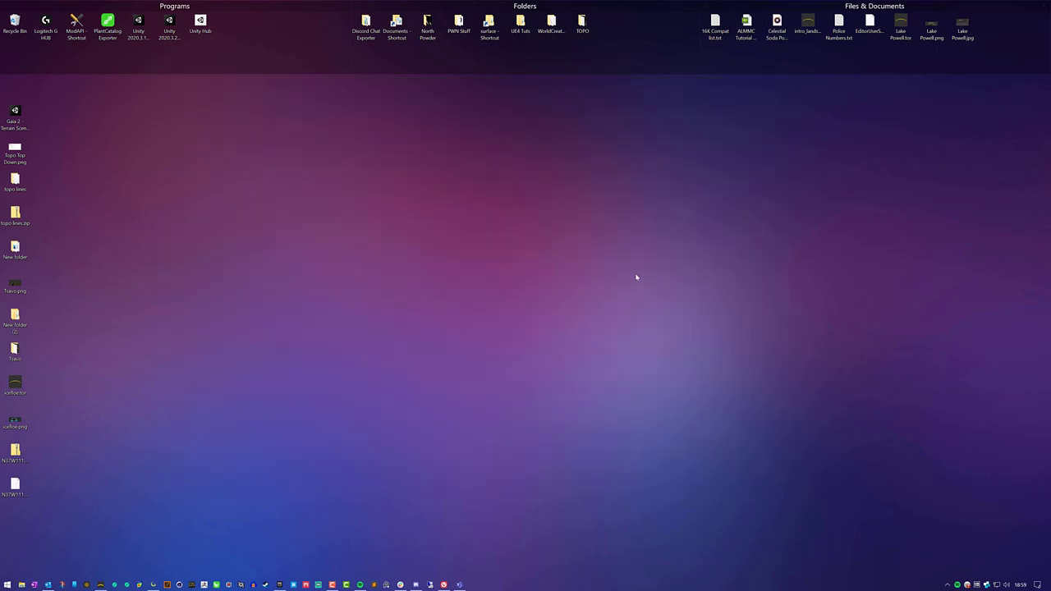
Hide all the desktop icons
double_click(613, 285)
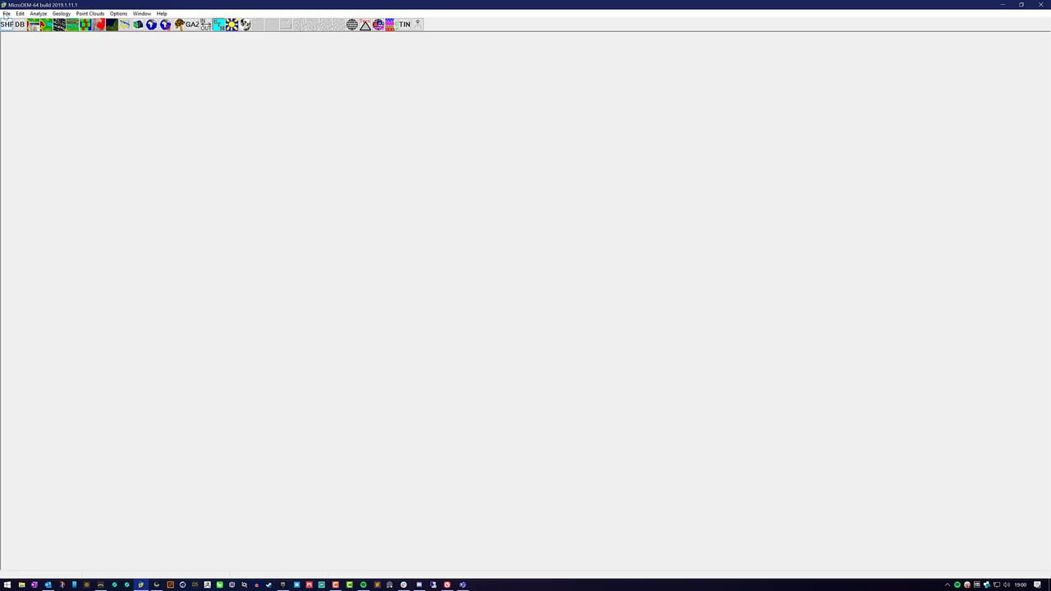
Open N37W111.hgt from the Desktop via File > Open > Open DEM/grid
click(7, 13)
click(29, 24)
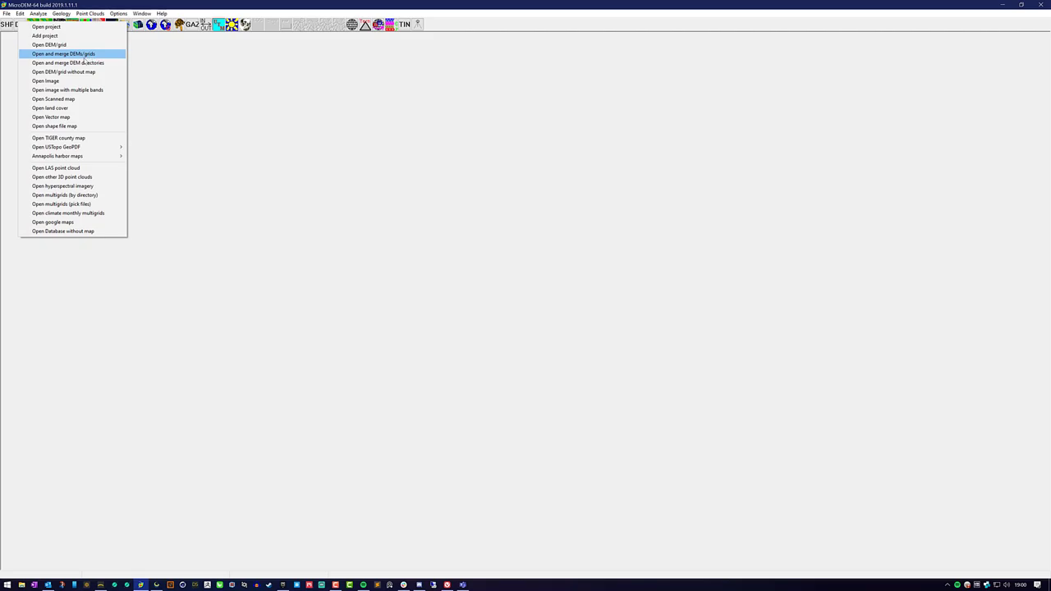
click(54, 45)
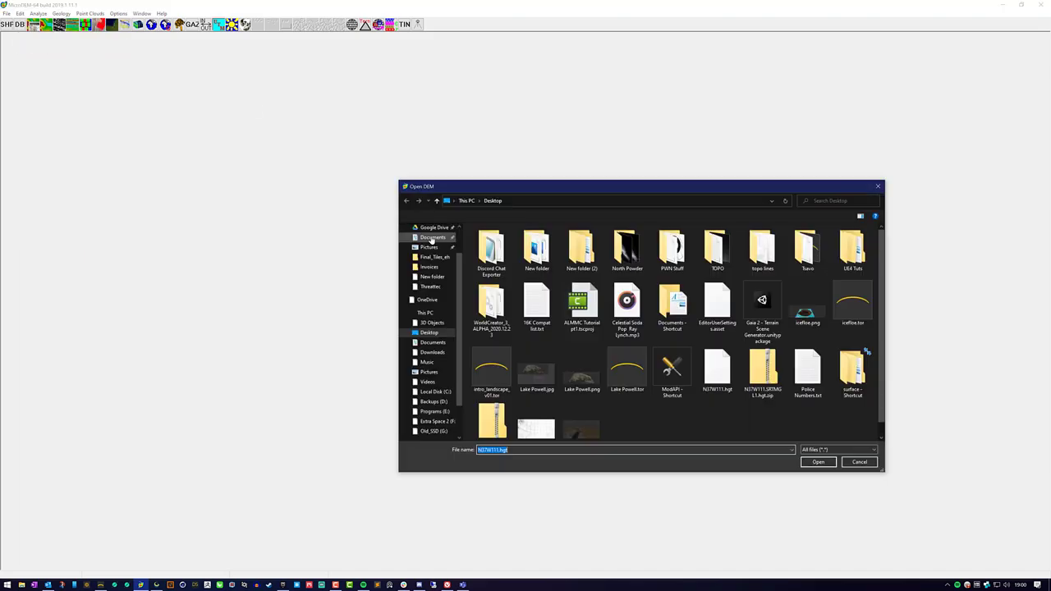
scroll(662, 407, down, 1)
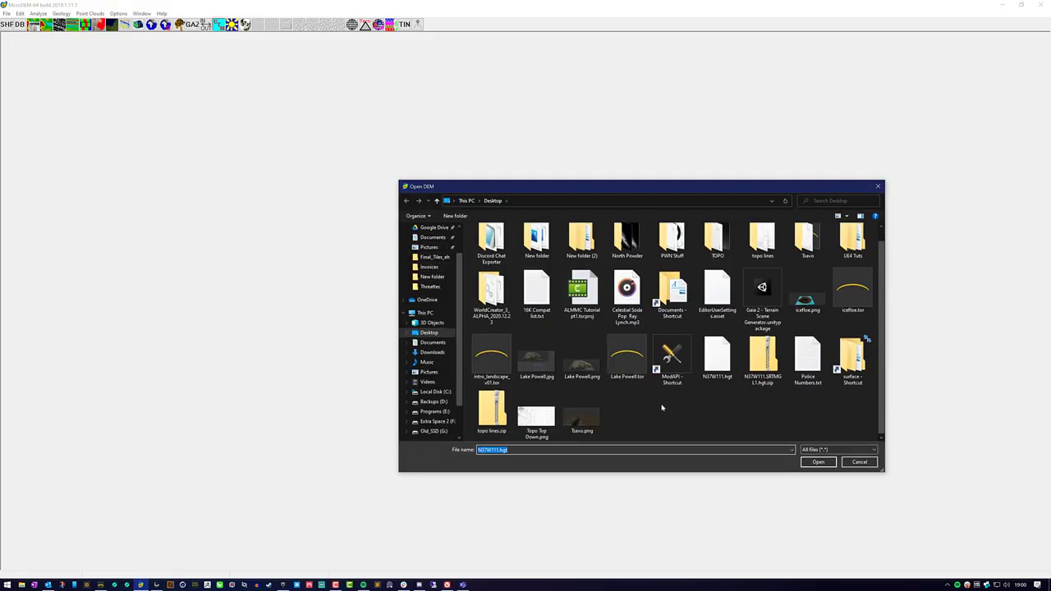
click(717, 357)
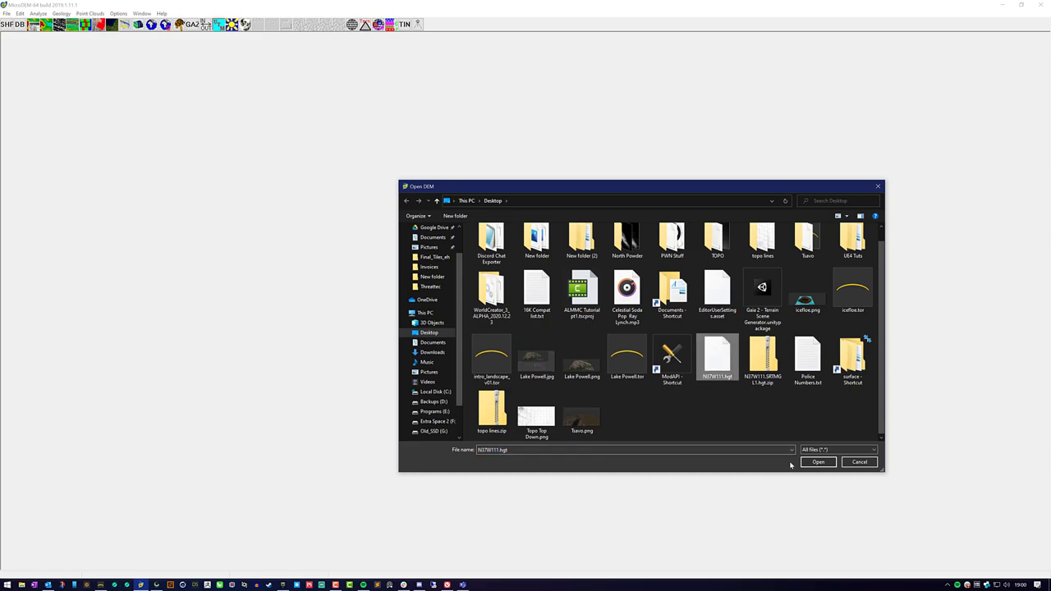
click(818, 462)
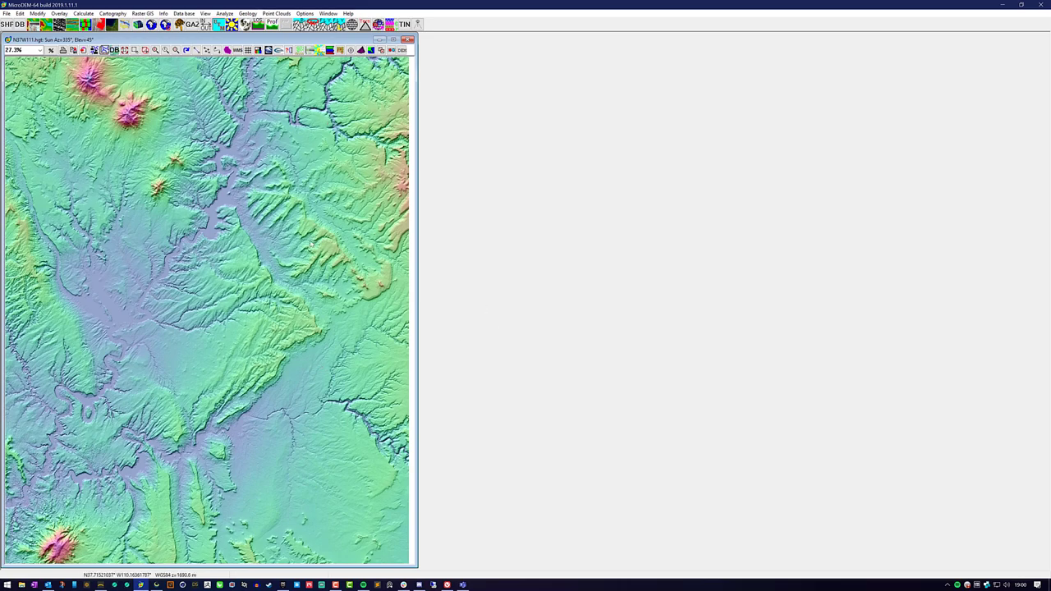
Drag the N37W111 map window by its title bar to the screen centre
drag(253, 43, 575, 42)
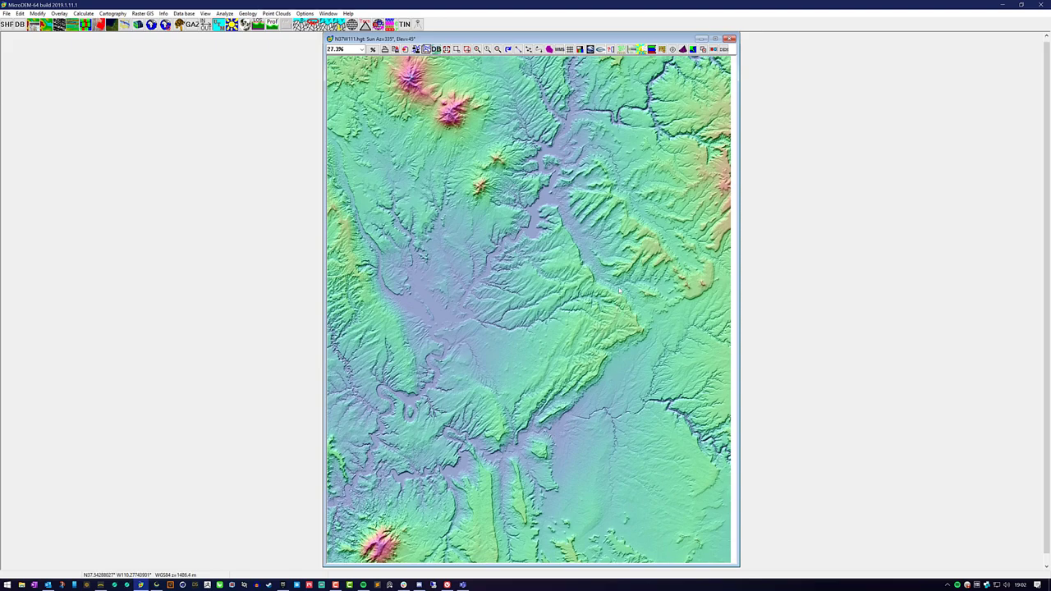
Measure the 88.1 km width from the map's right edge to its left edge as one segment
click(519, 50)
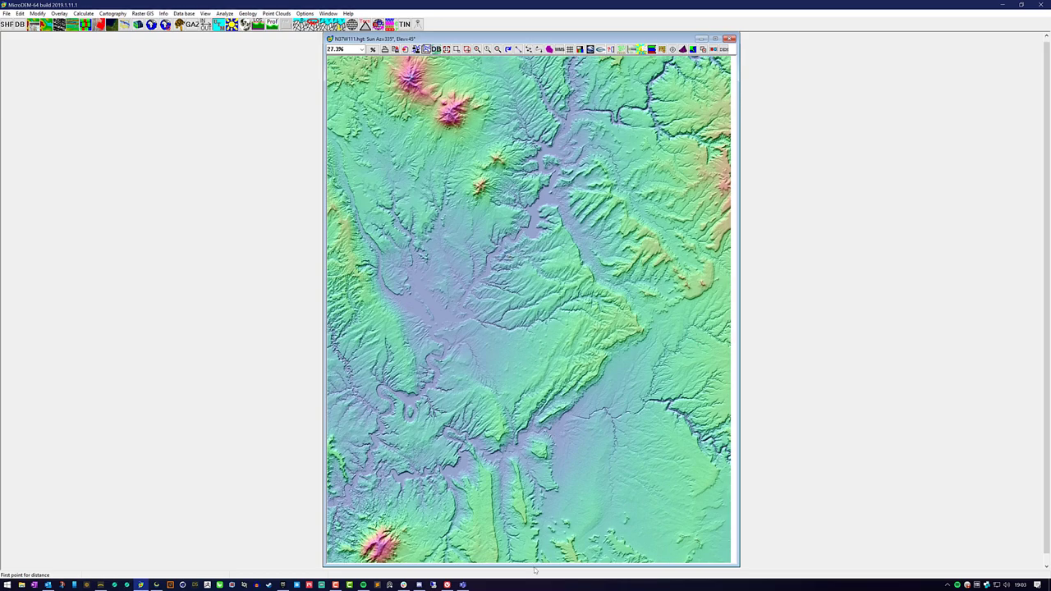
click(729, 286)
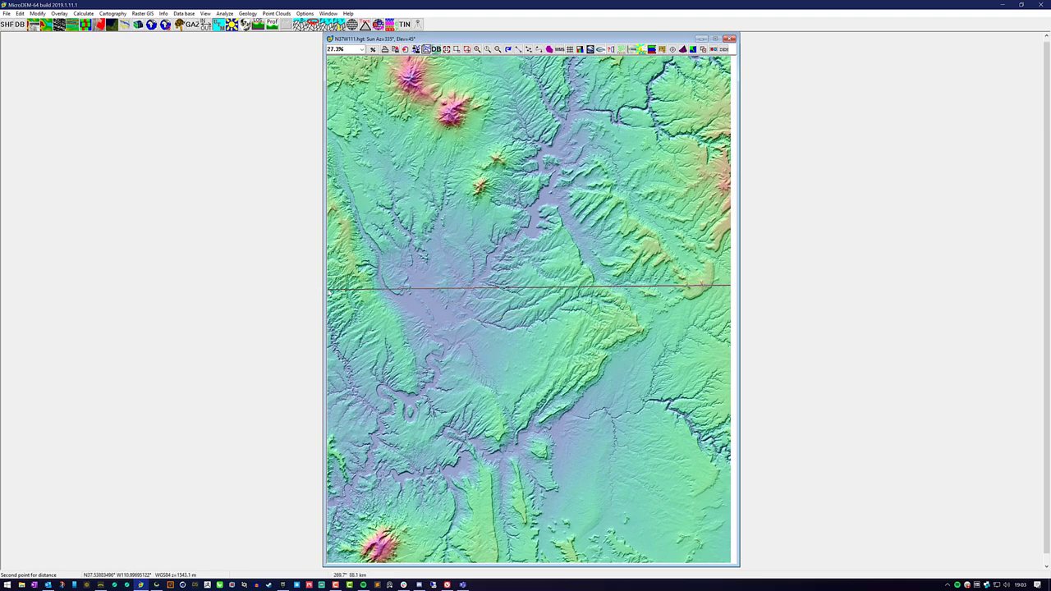
click(323, 286)
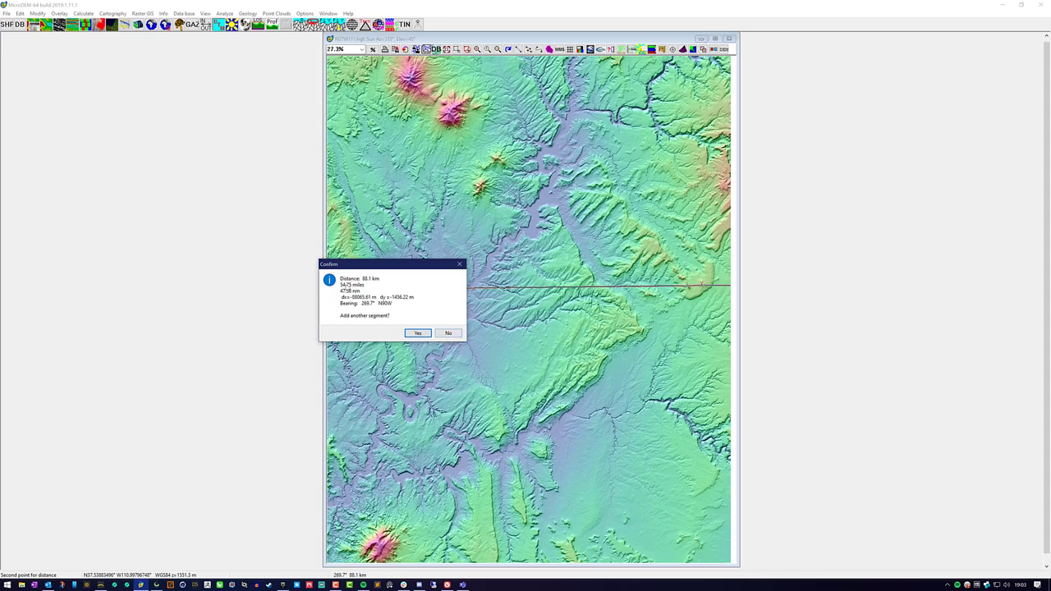
click(448, 333)
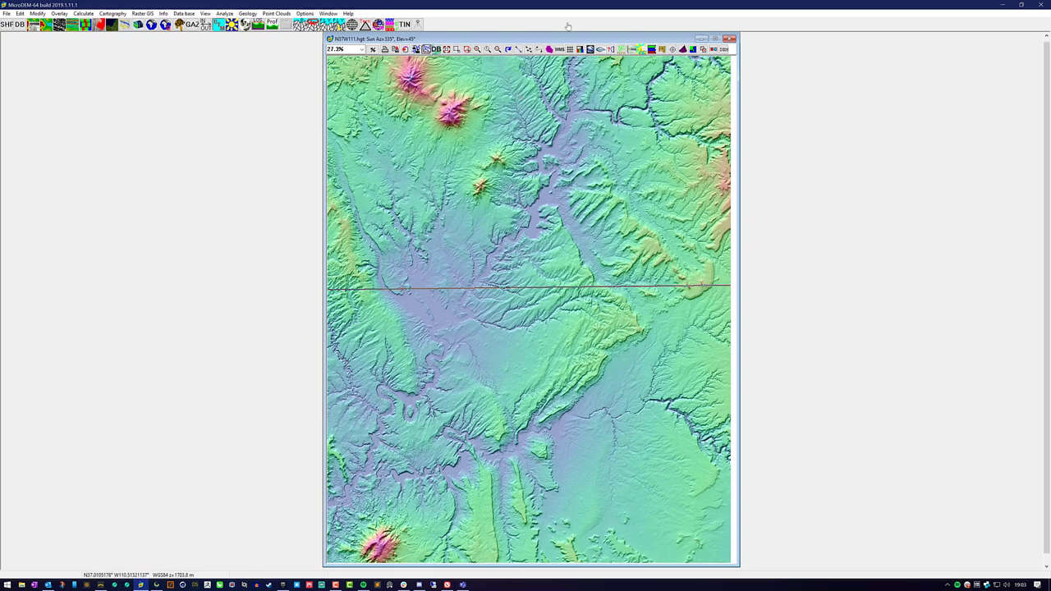
Measure the tile's north–south extent from the bottom edge to the top edge
click(518, 49)
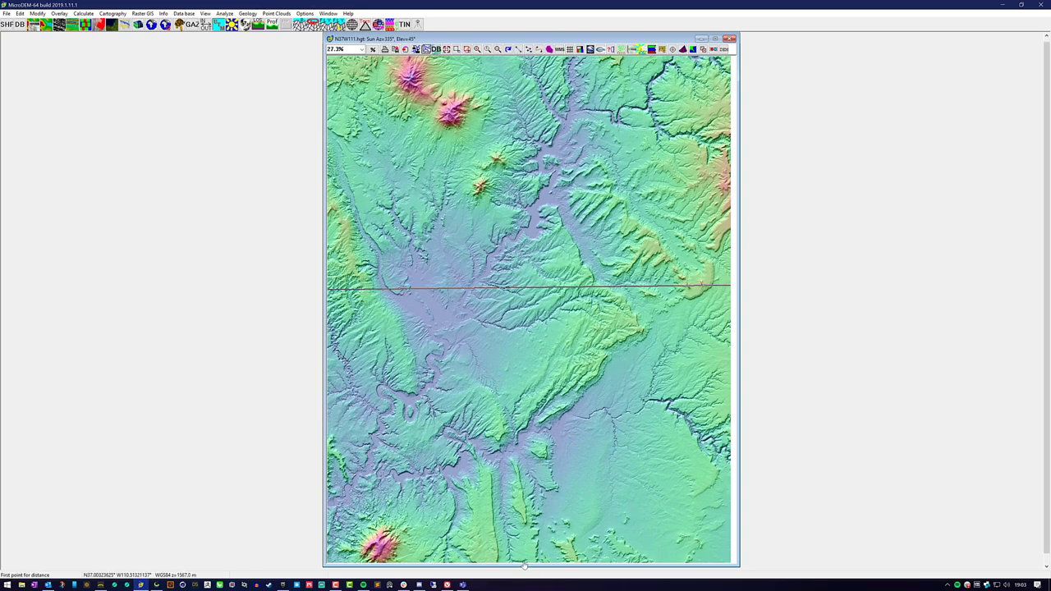
click(525, 563)
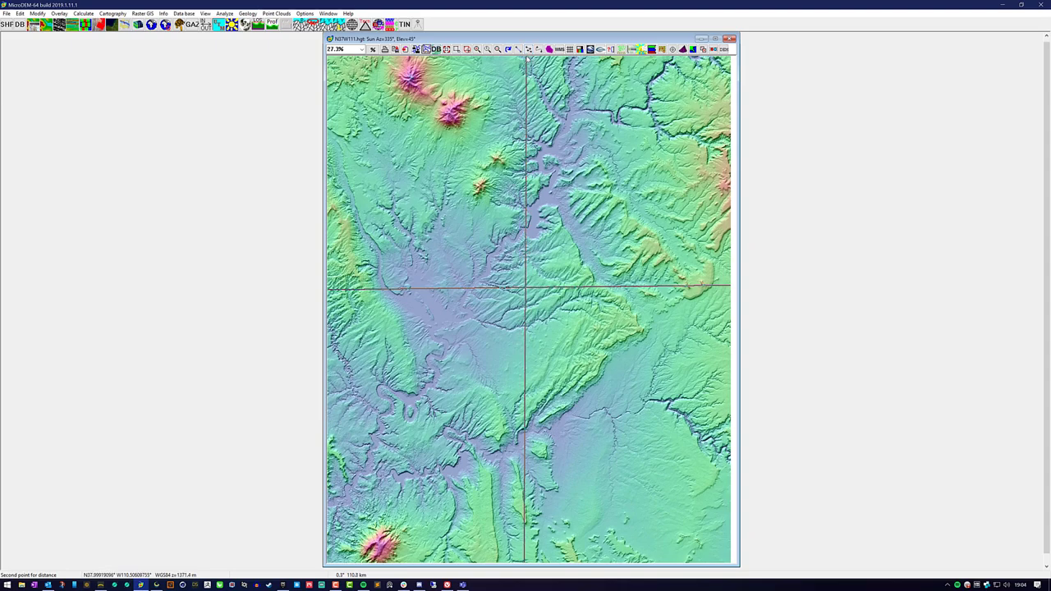
click(526, 59)
click(647, 100)
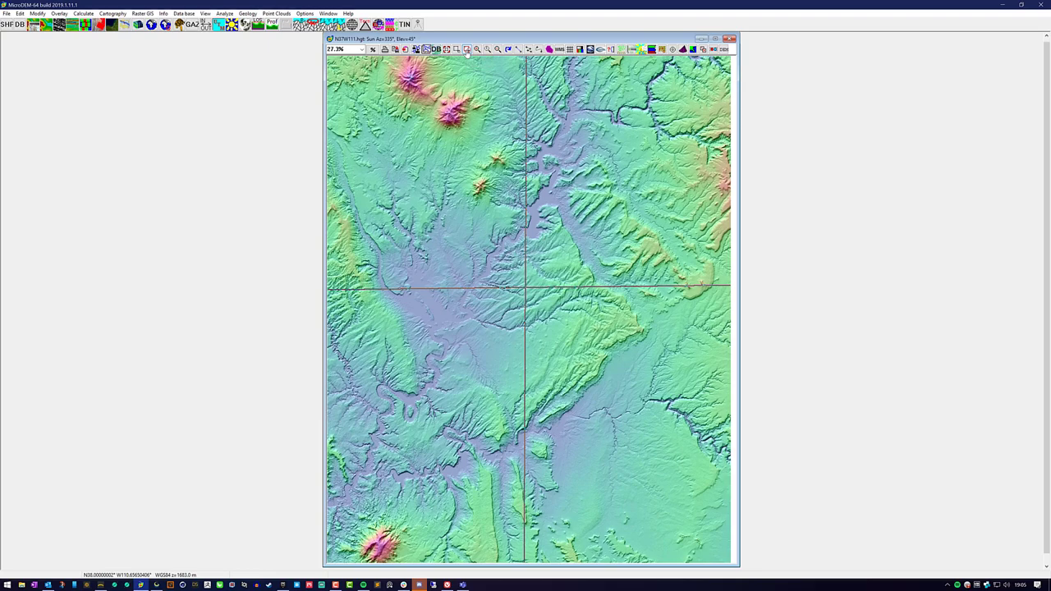
Reopen N37W111.hgt as a fresh shaded-relief map and move its window to mid-screen
click(467, 50)
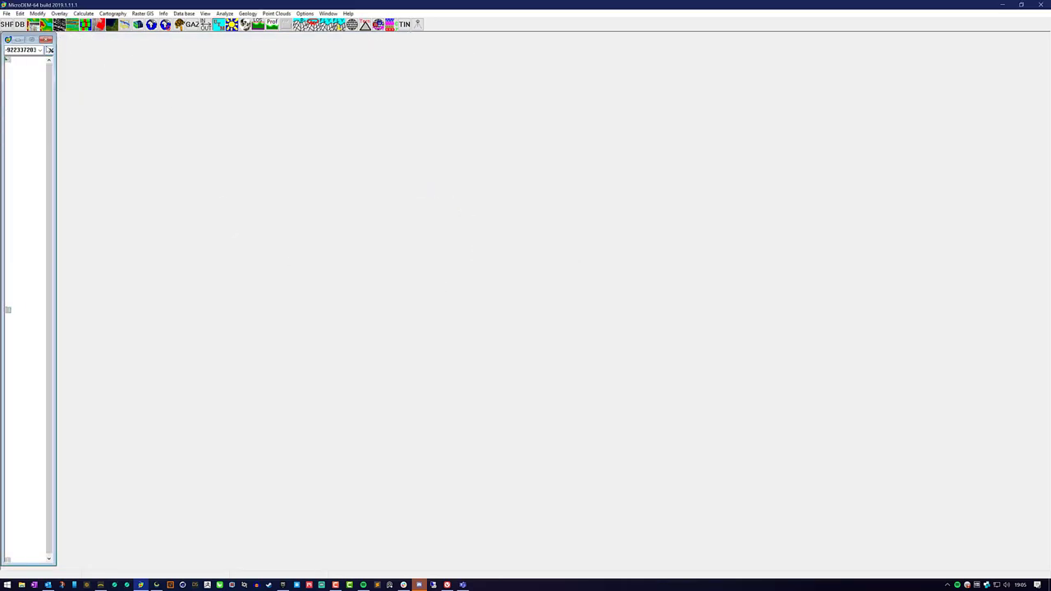
click(46, 39)
click(6, 14)
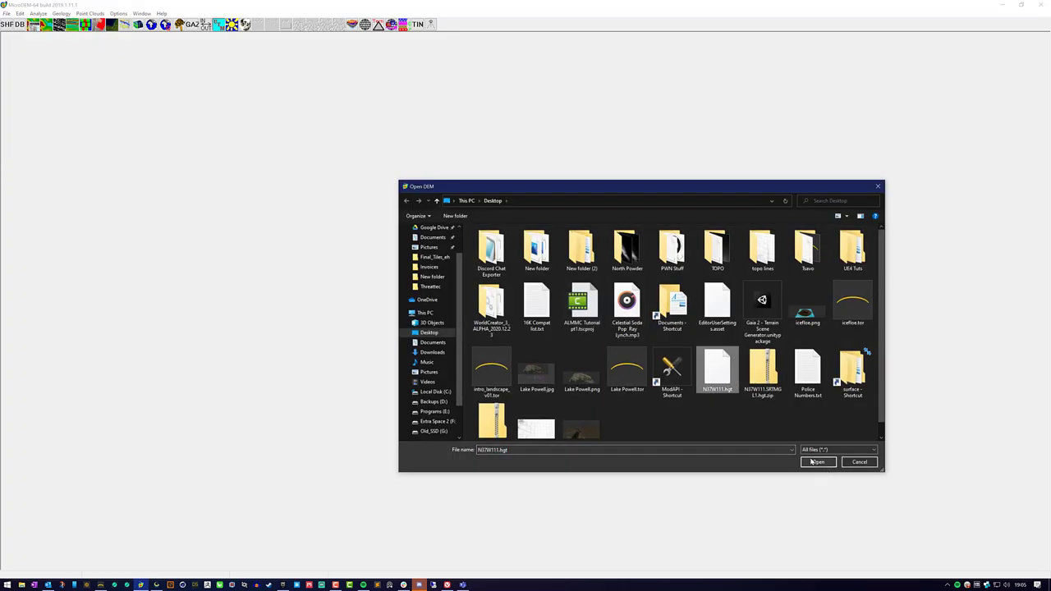
click(817, 461)
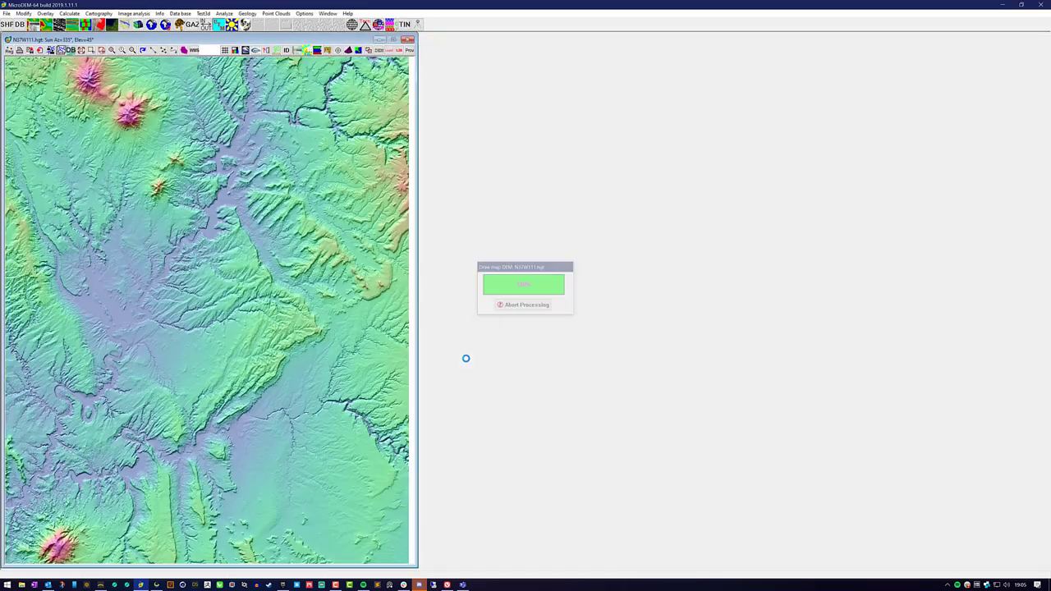
drag(281, 39, 585, 34)
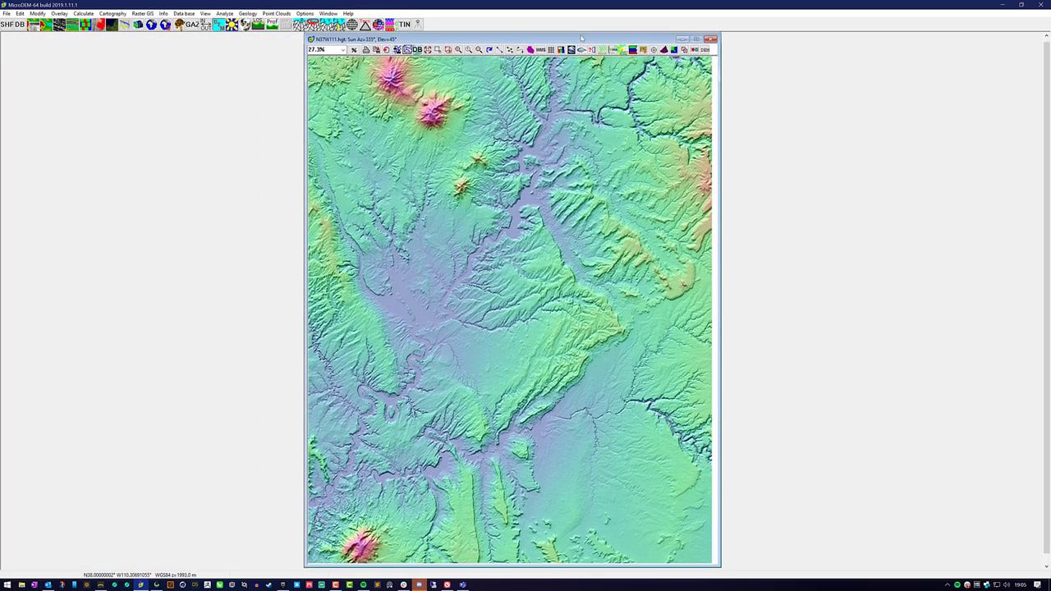
Use Subset & zoom to redraw the N37W111 map as a southeastern rectangle of the tile
click(438, 50)
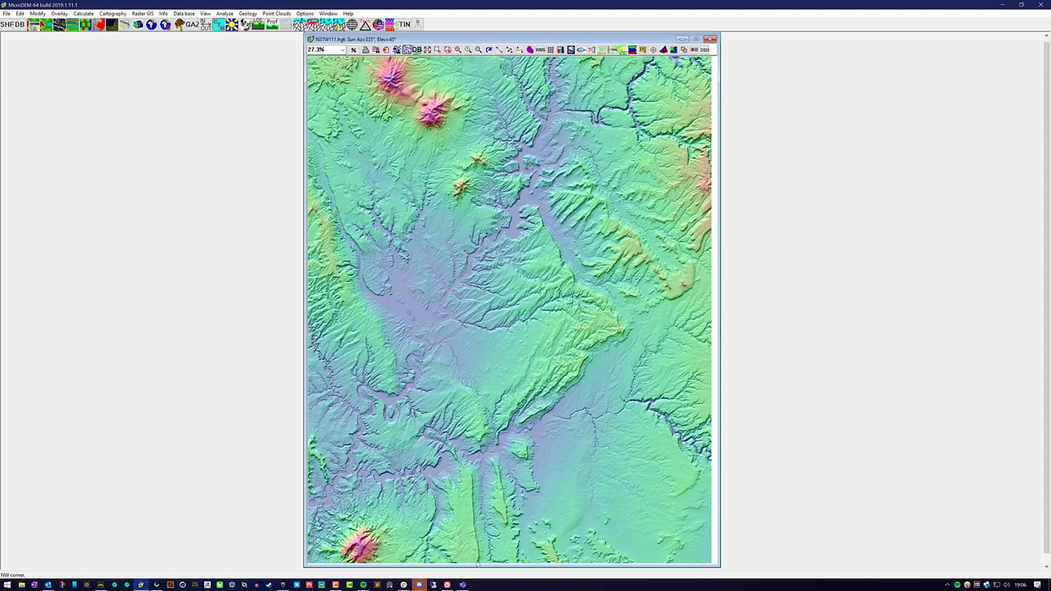
drag(559, 264, 372, 127)
right_click(372, 128)
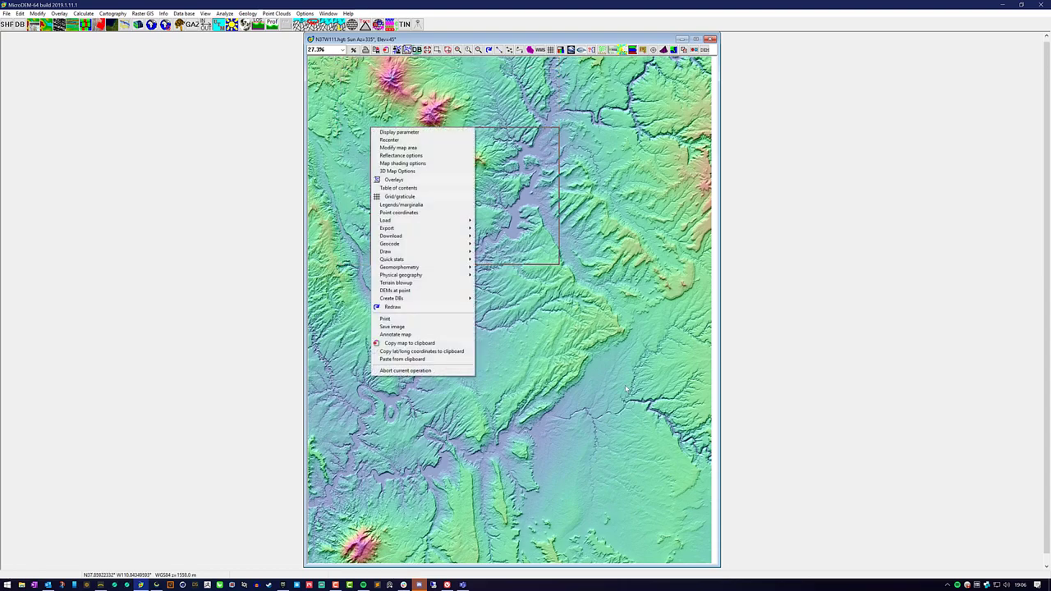
click(572, 353)
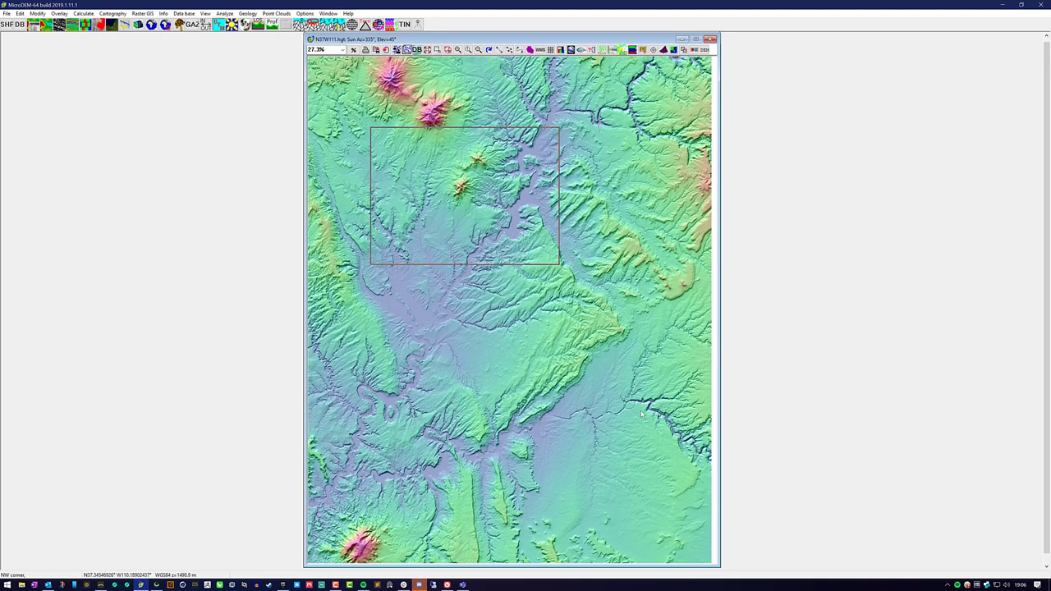
drag(667, 516, 439, 290)
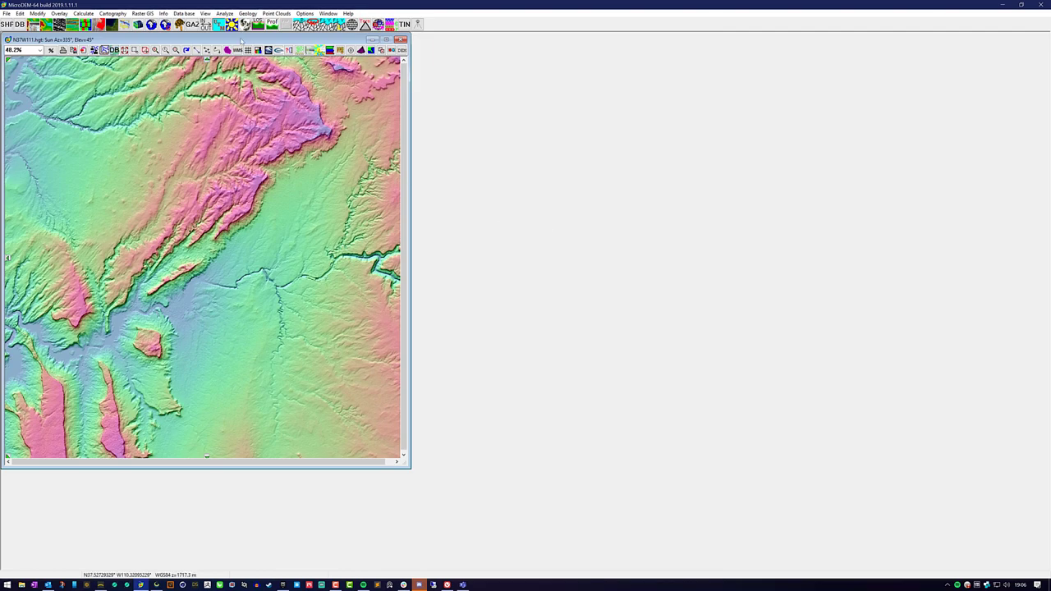
Recentre the subset map window and enlarge it slightly so the terrain fills it
drag(240, 40, 505, 85)
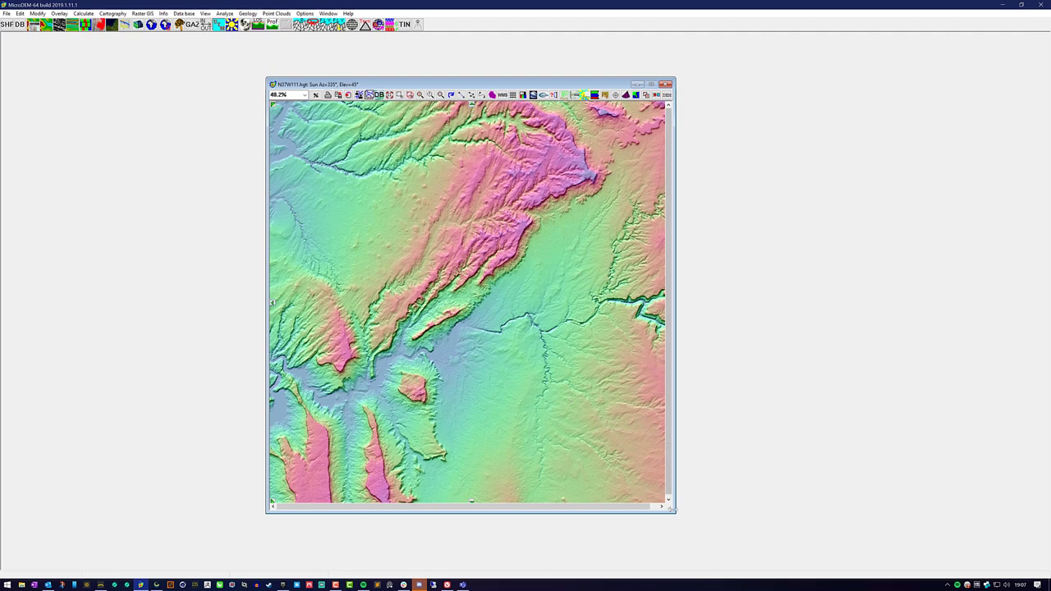
drag(674, 510, 680, 509)
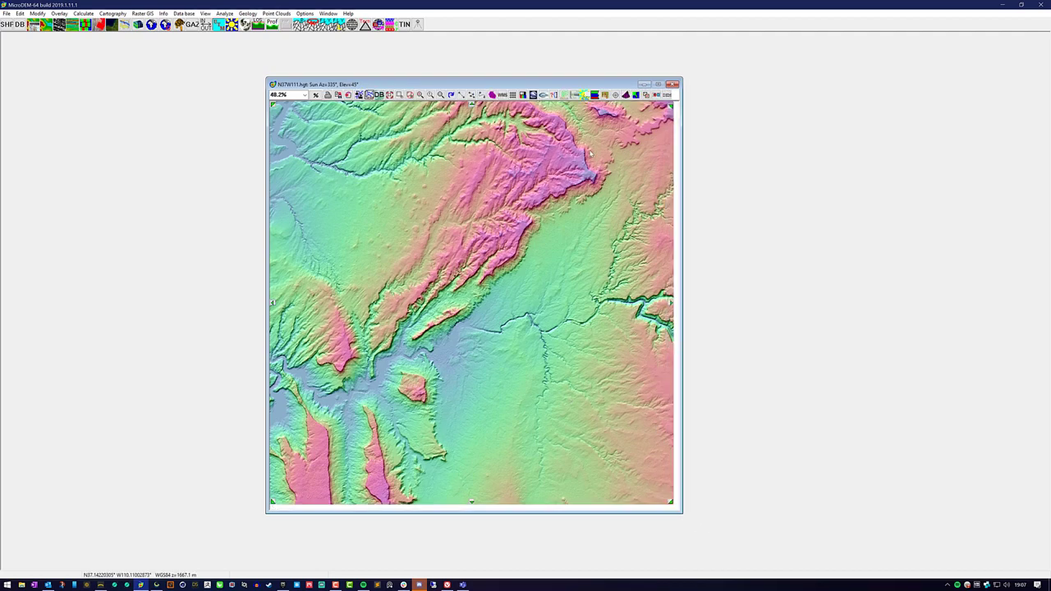
drag(487, 85, 510, 87)
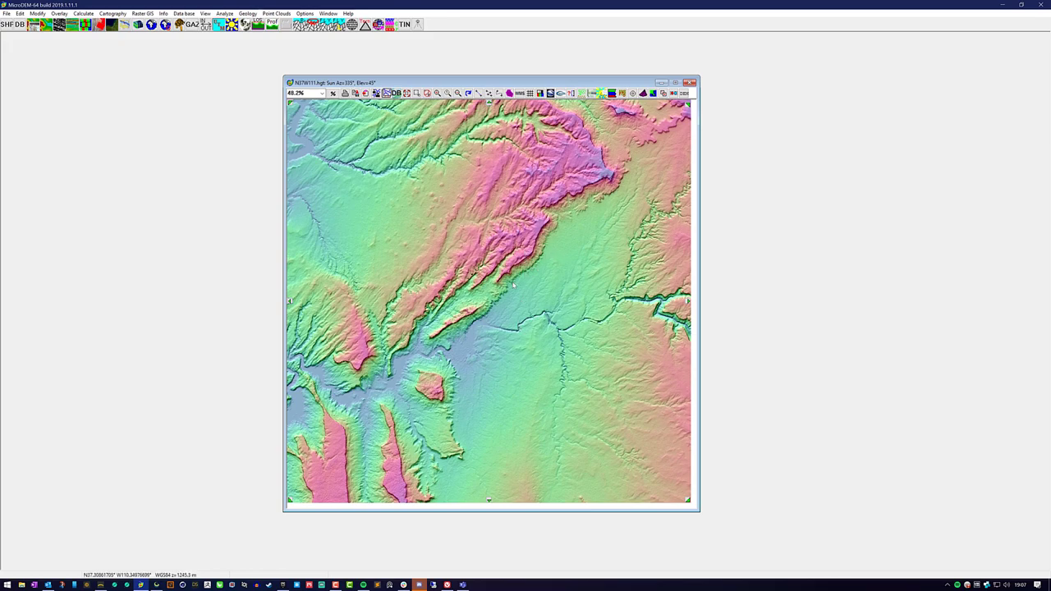
Set the map's display parameter to Elevation colouring
right_click(517, 229)
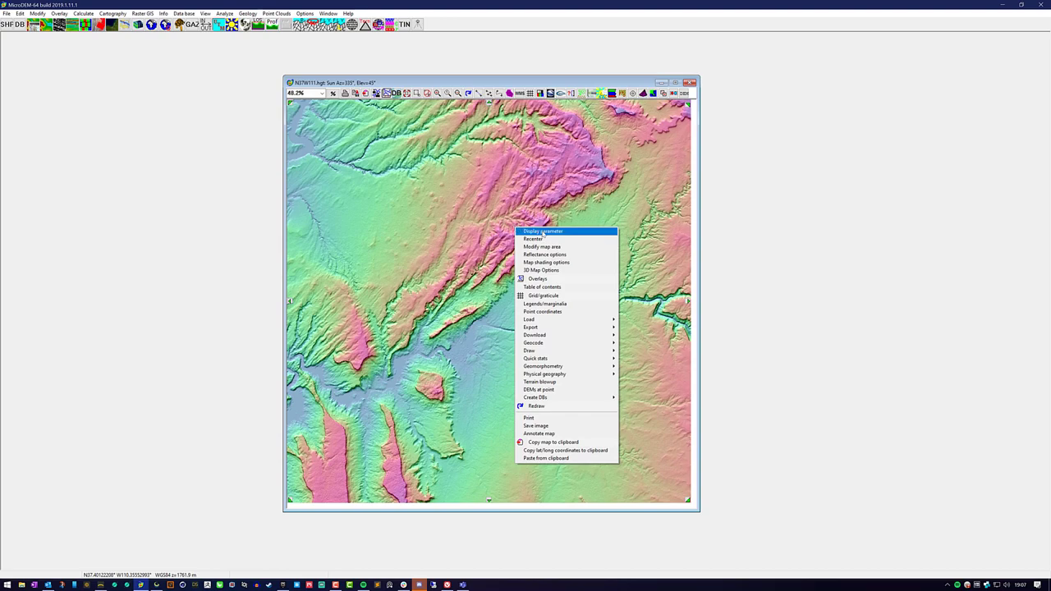
click(544, 233)
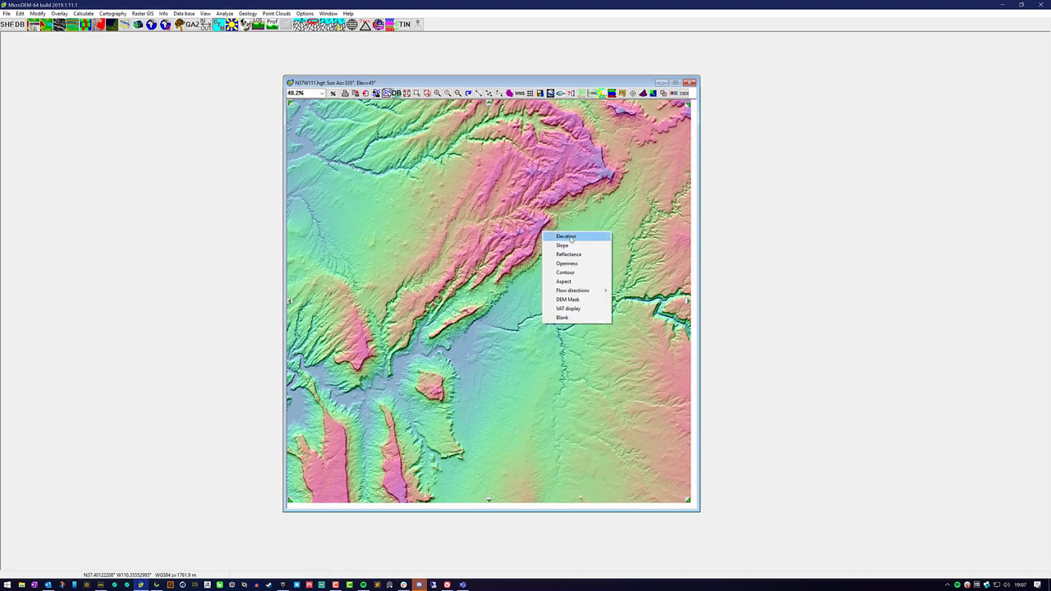
click(572, 237)
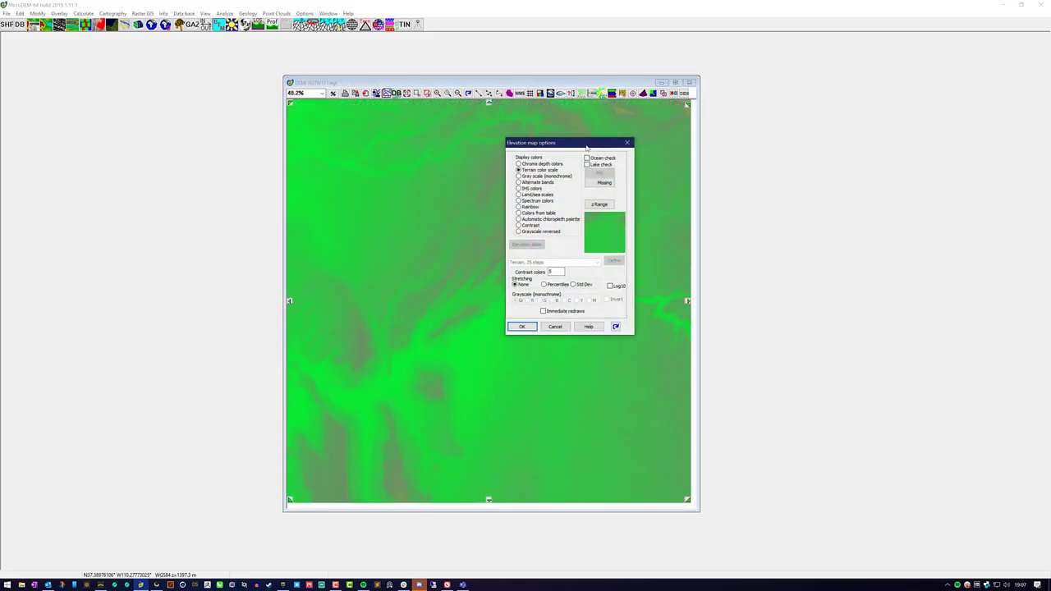
drag(587, 147, 565, 161)
Set the elevation z Range to Max 3500 and Min 125
click(585, 222)
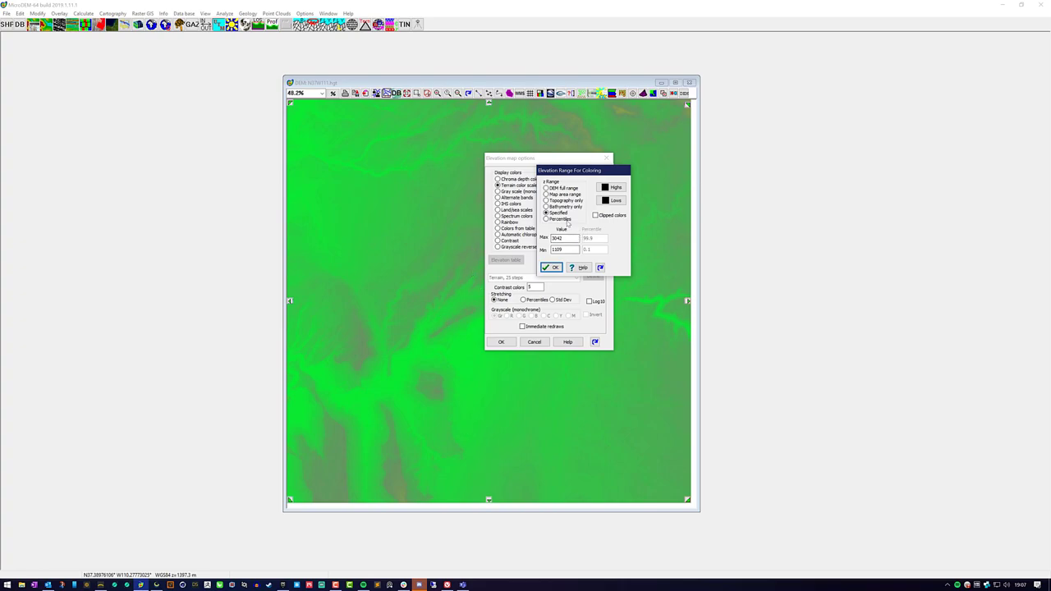
click(579, 238)
key(ctrl+a)
text(3500)
key(Tab)
text(125)
click(552, 268)
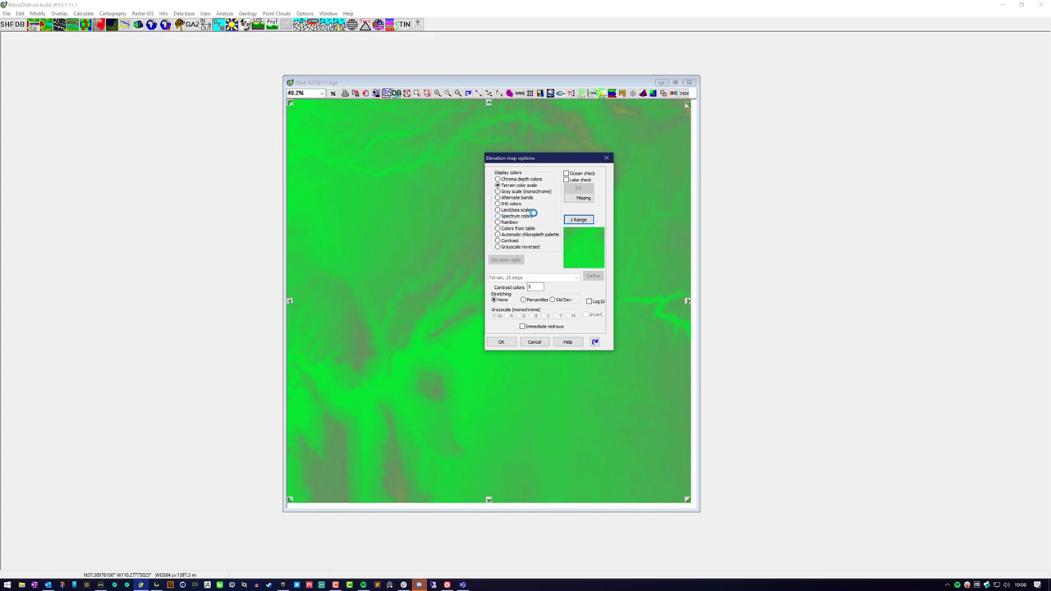
Switch the elevation map colouring to Gray scale (monochrome) and apply it
click(504, 191)
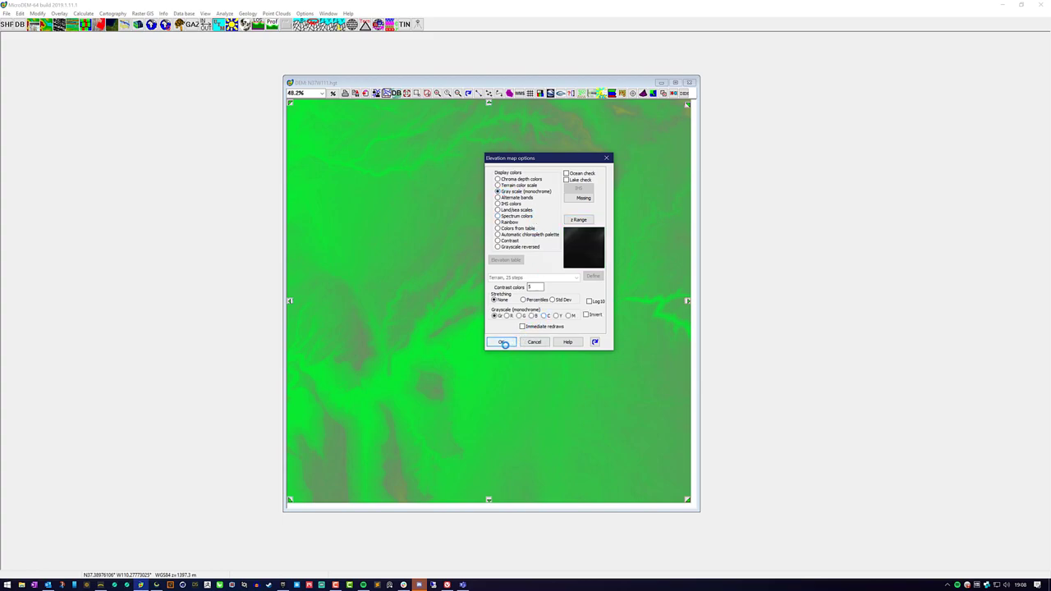
click(502, 342)
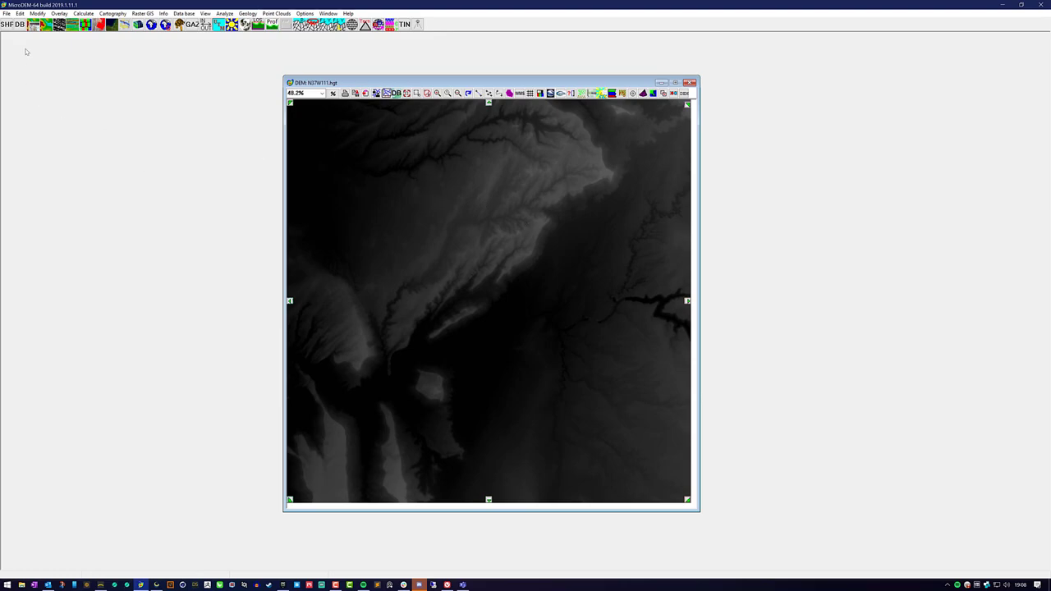
click(7, 14)
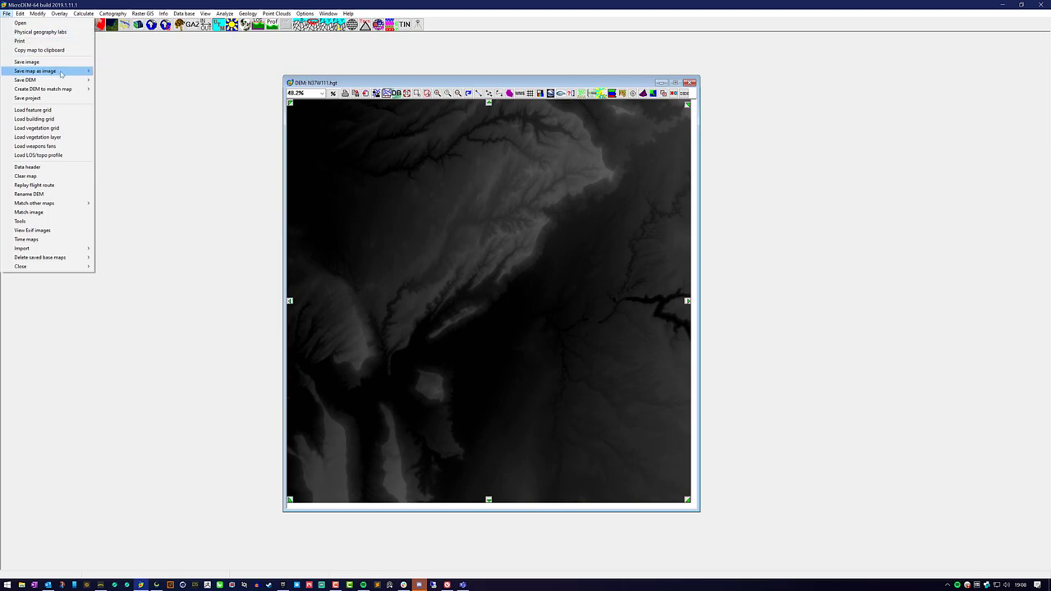
mouse_move(60, 73)
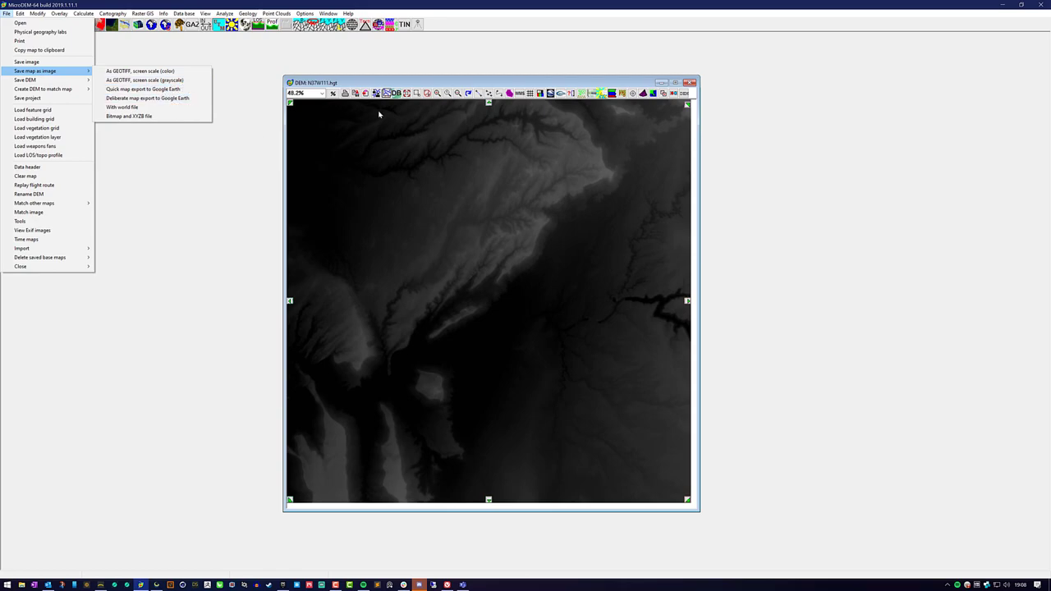
drag(427, 82, 428, 80)
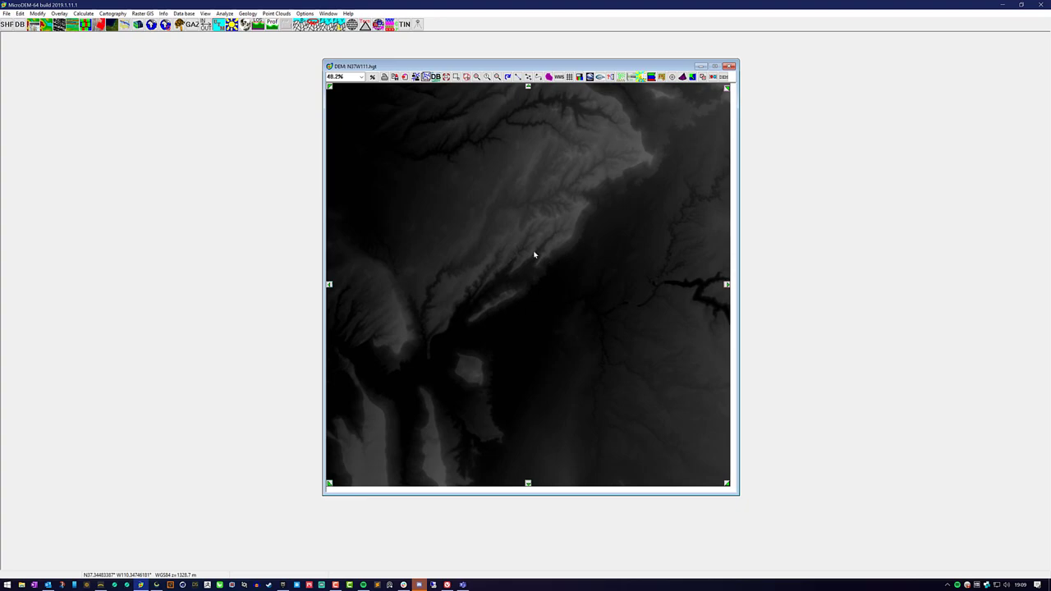
Show the grayscale map at 100%, shift its window left, then zoom it to 200%
click(361, 76)
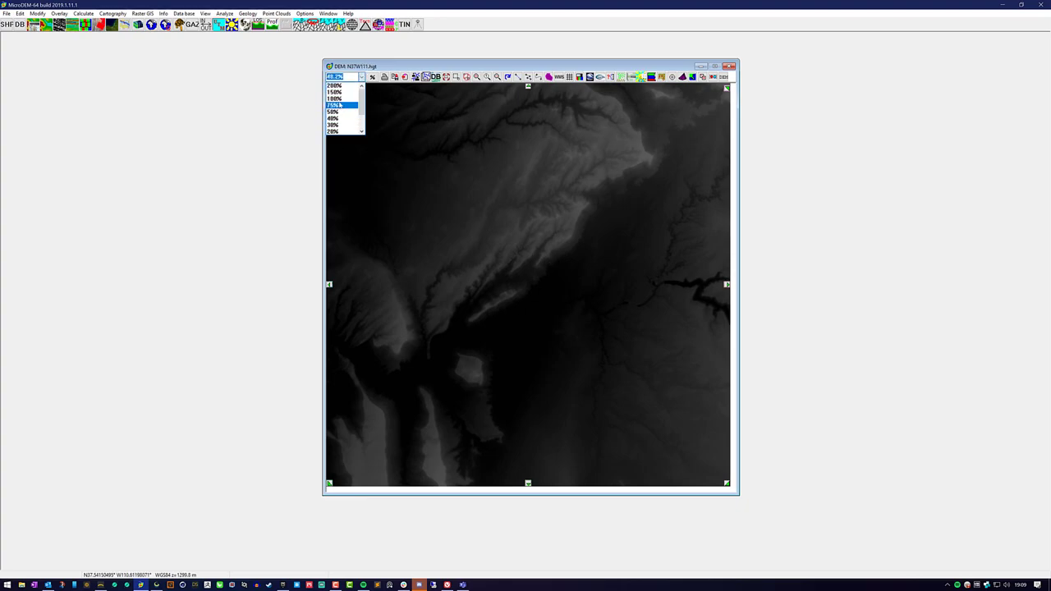
click(337, 99)
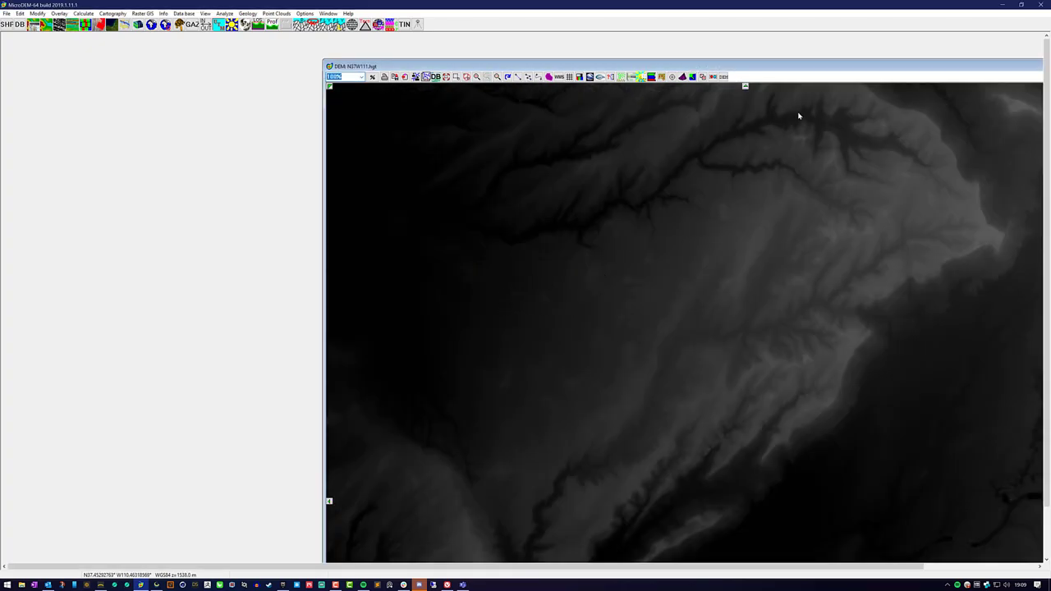
drag(782, 65, 561, 41)
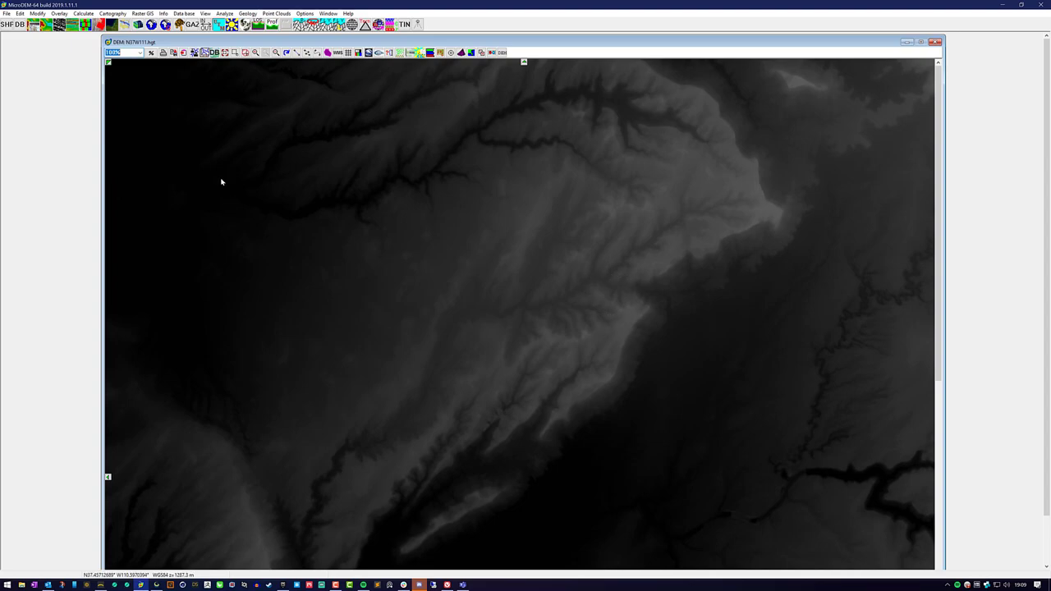
click(141, 53)
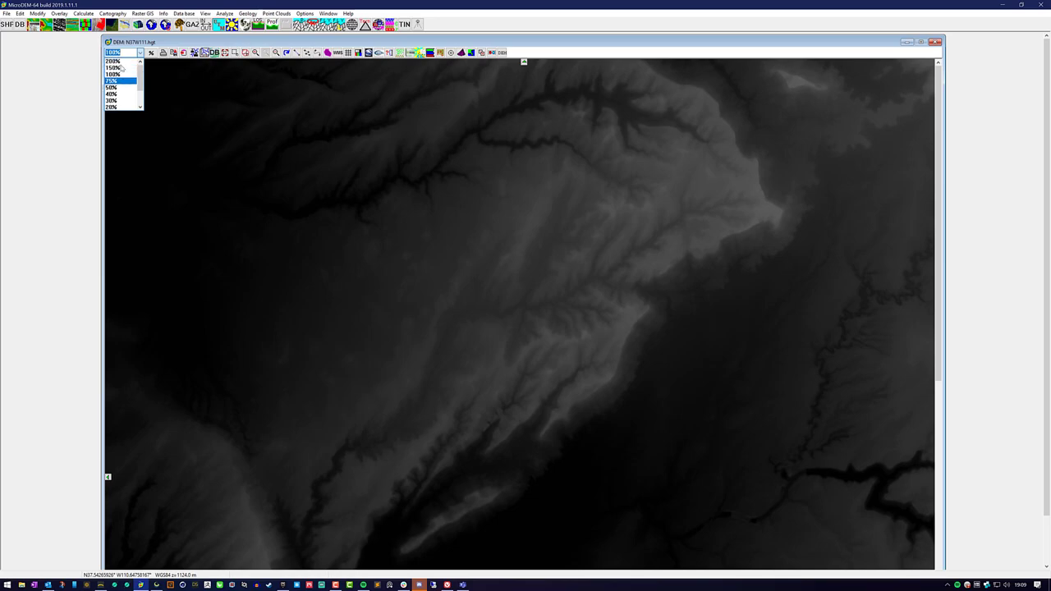
scroll(123, 74, up, 2)
click(113, 60)
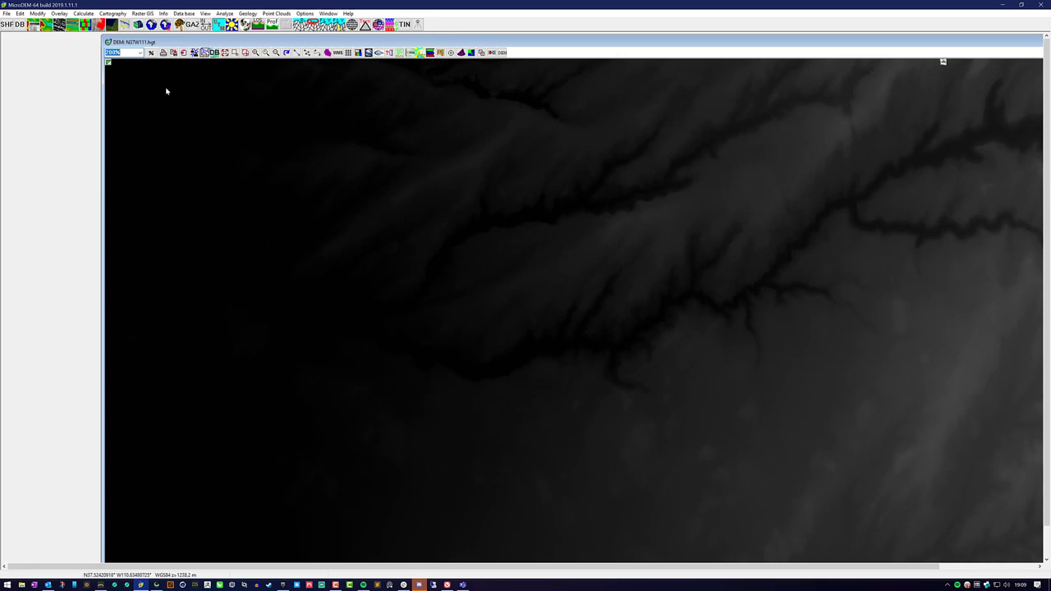
Reset the map to 100% and save it as a screen-scale grayscale GeoTIFF named test on the Desktop
click(140, 52)
click(123, 75)
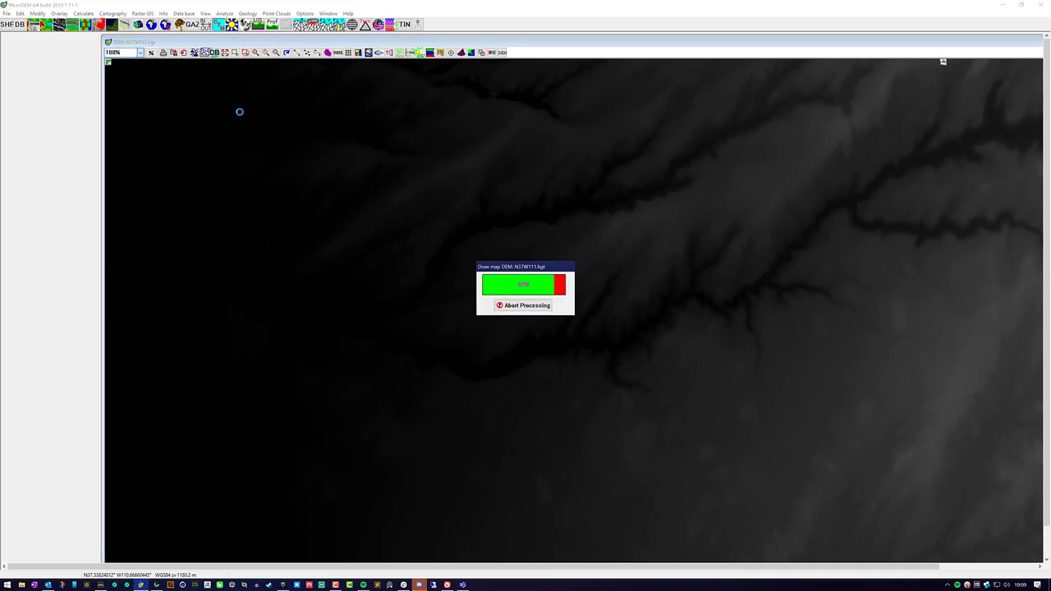
click(8, 14)
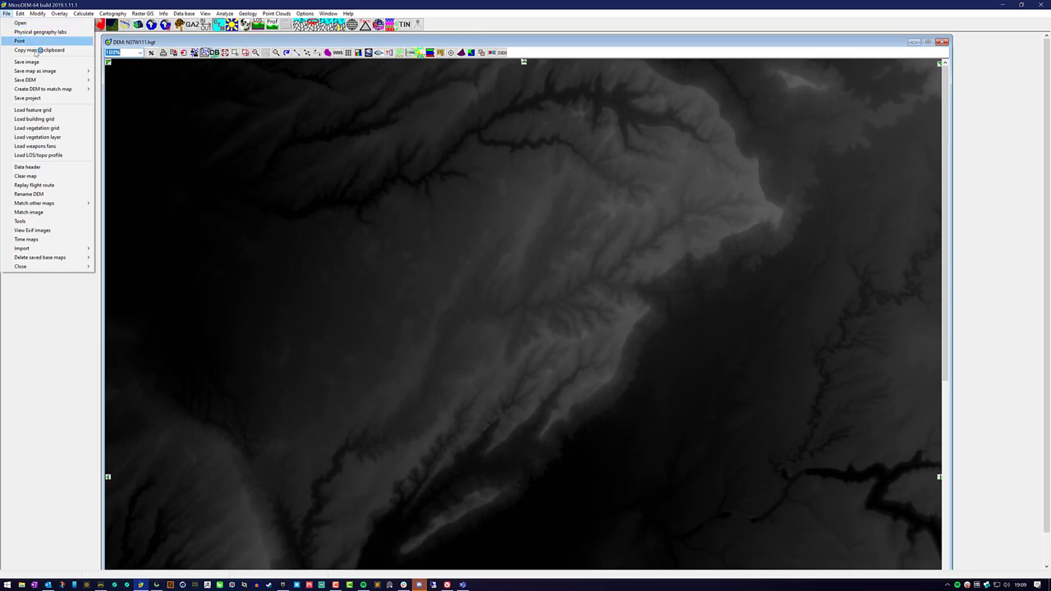
mouse_move(54, 73)
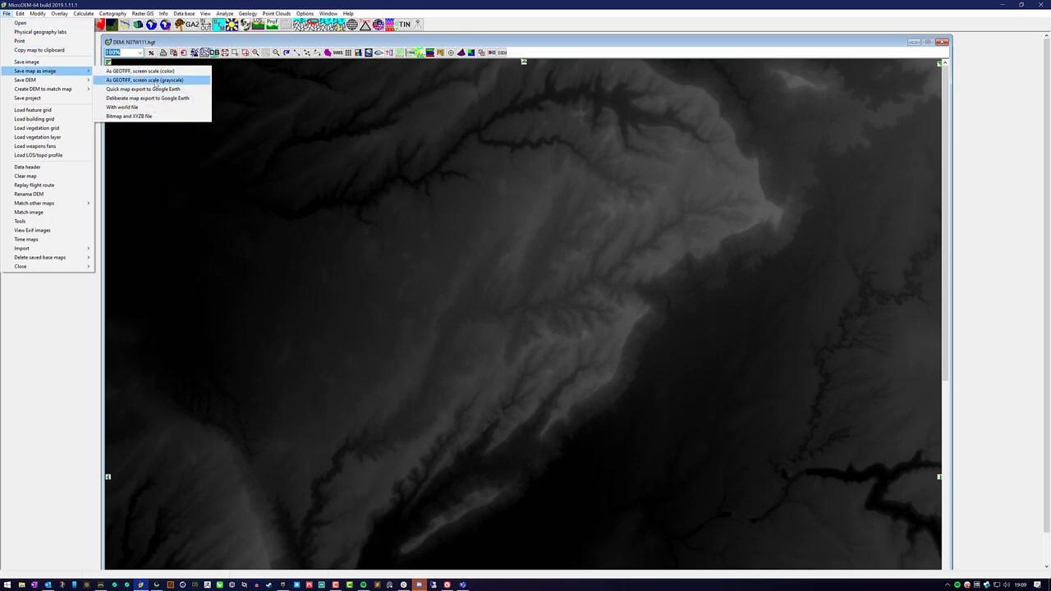
click(155, 85)
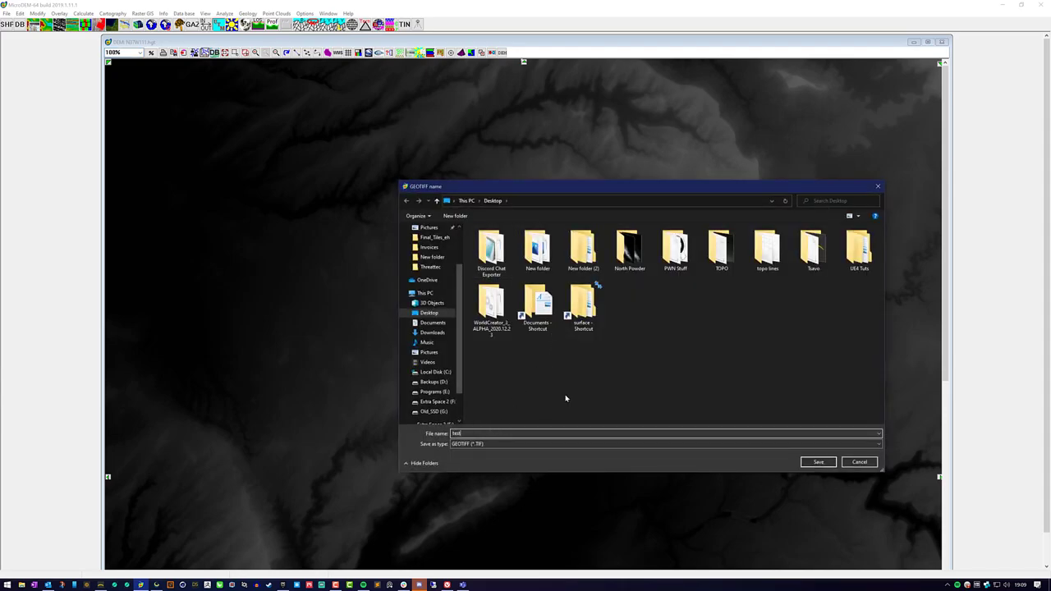
click(818, 463)
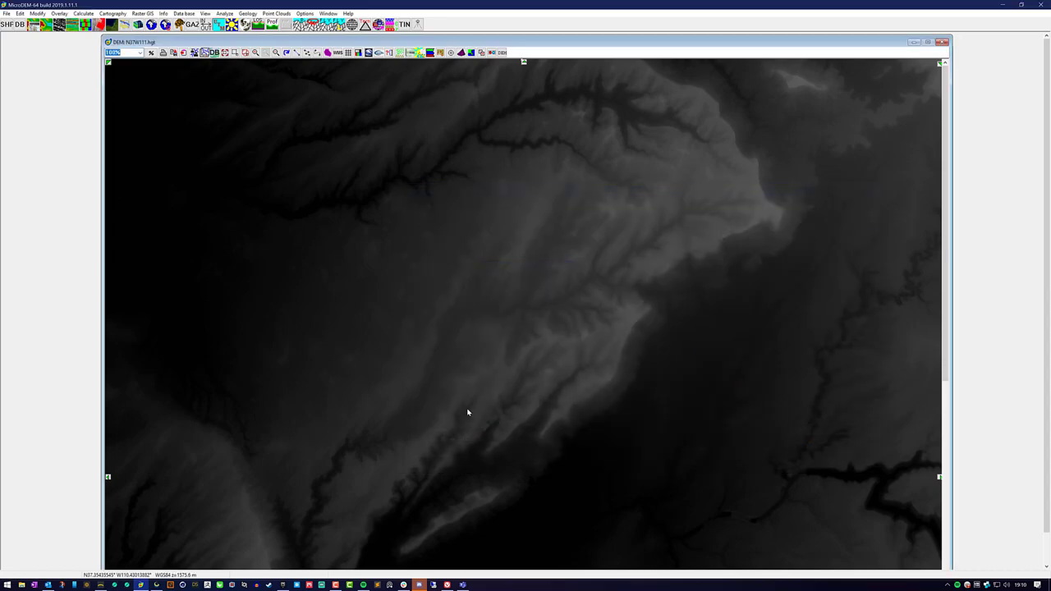
Back in Gaea, add a File node to the graph through the node search
click(101, 585)
mouse_move(495, 163)
mouse_down()
mouse_move(539, 110)
mouse_move(622, 137)
mouse_move(436, 178)
mouse_move(474, 153)
mouse_move(498, 170)
mouse_up()
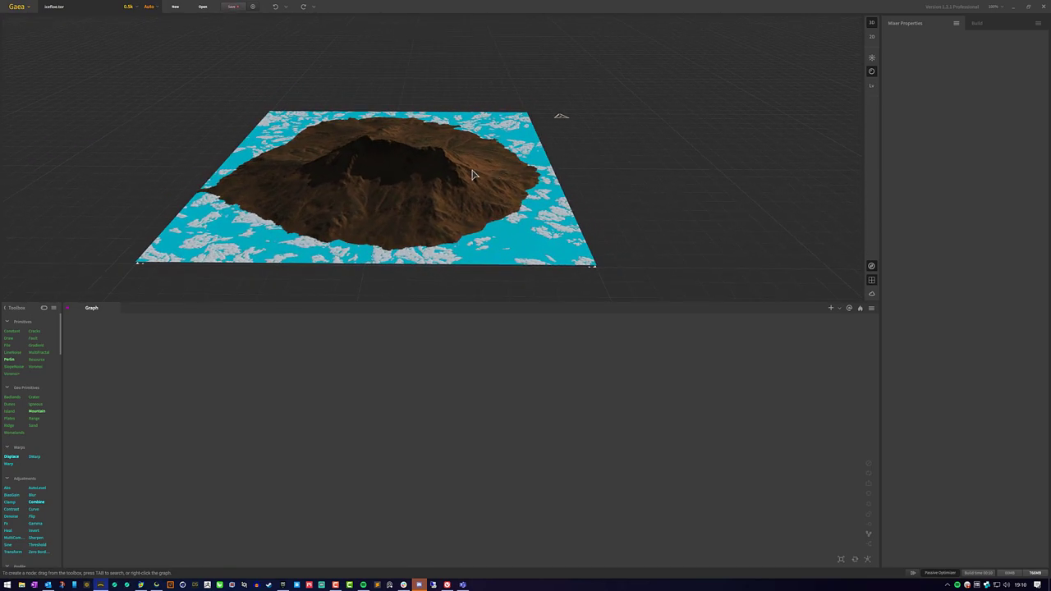
scroll(476, 169, up, 3)
scroll(476, 162, down, 2)
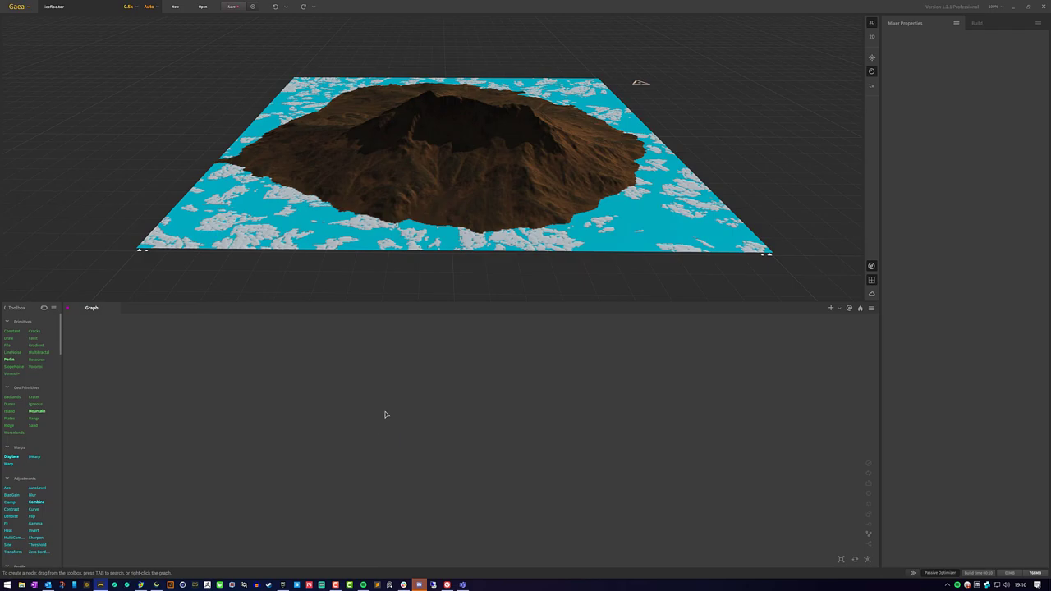
key(Tab)
text(file)
key(Return)
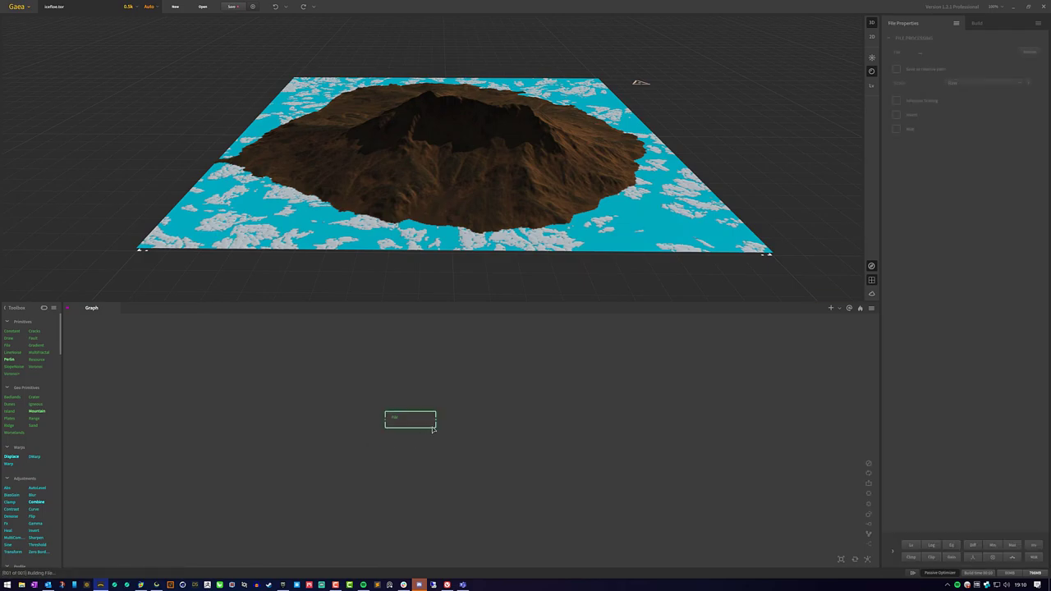
Load test.TIF from the Desktop into the File node and orbit the resulting terrain
click(1029, 52)
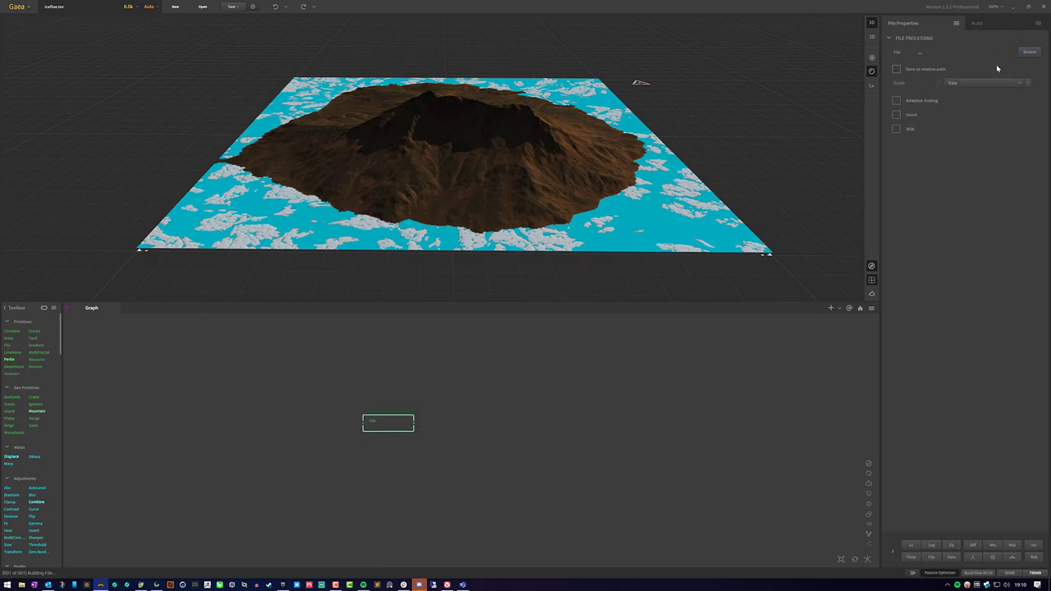
click(554, 304)
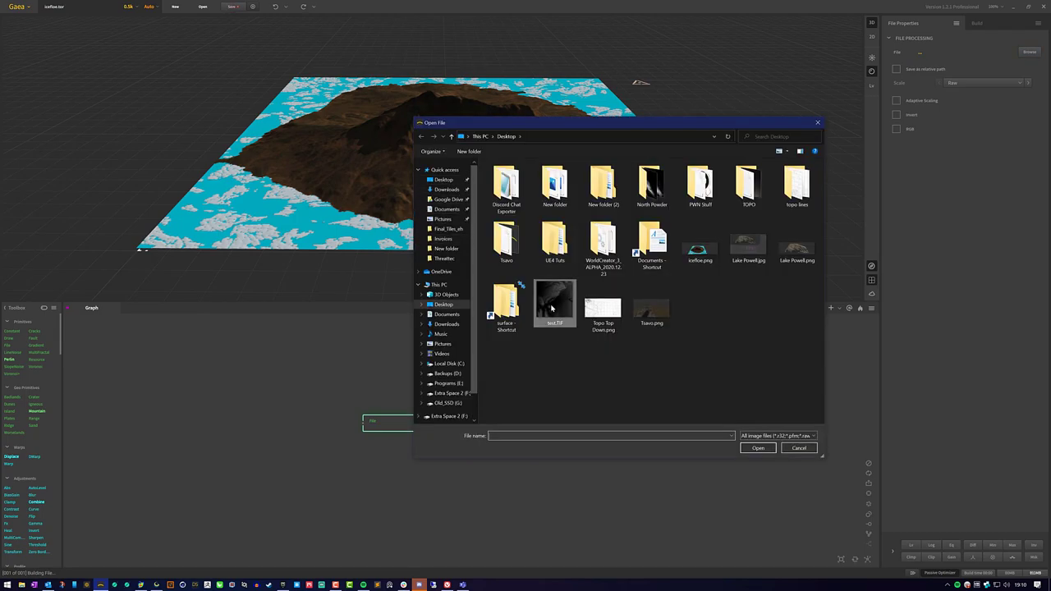
click(751, 448)
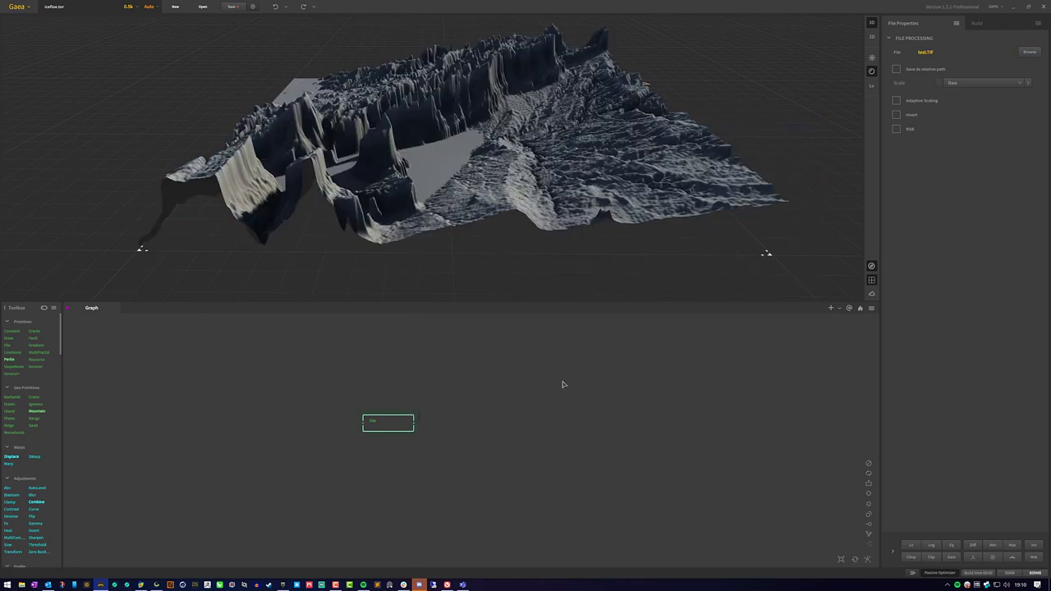
drag(483, 203, 518, 188)
scroll(422, 193, down, 5)
drag(423, 194, 464, 188)
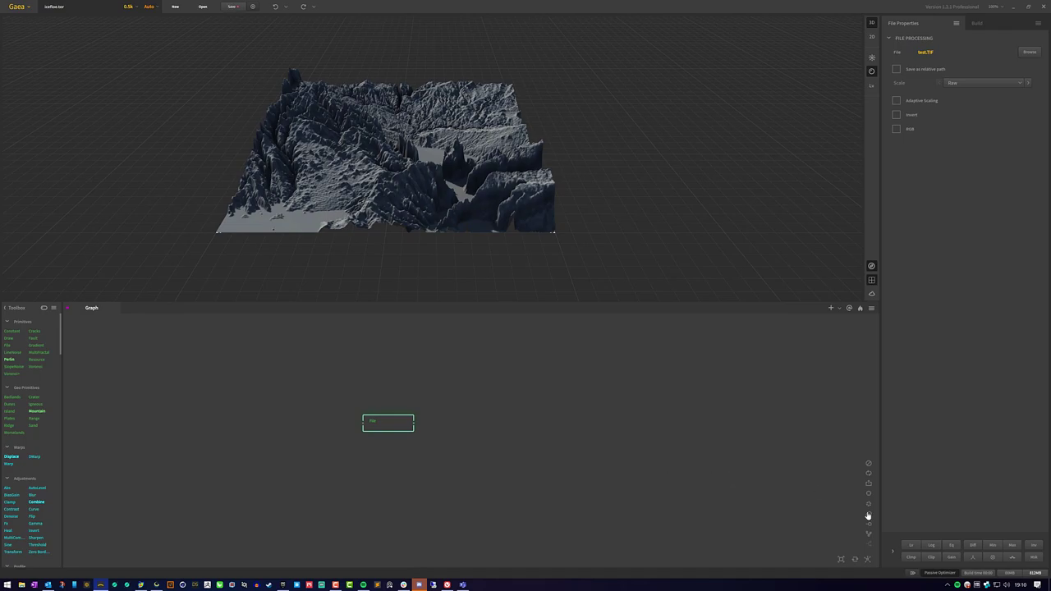
Show Gaea's Build settings with Terrain Definition expanded, then bring MicroDEM forward
click(989, 25)
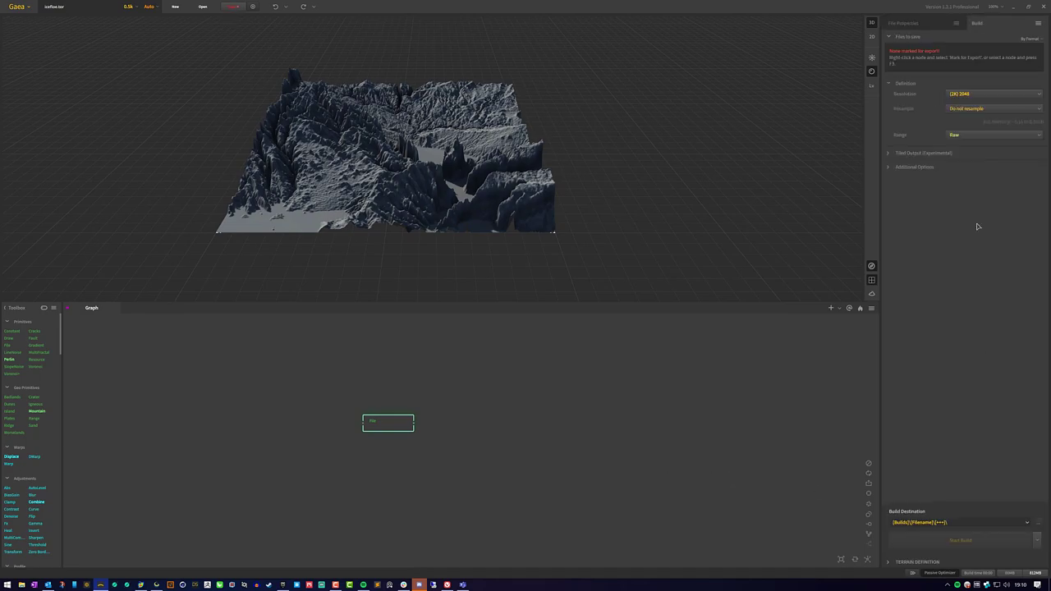
click(899, 561)
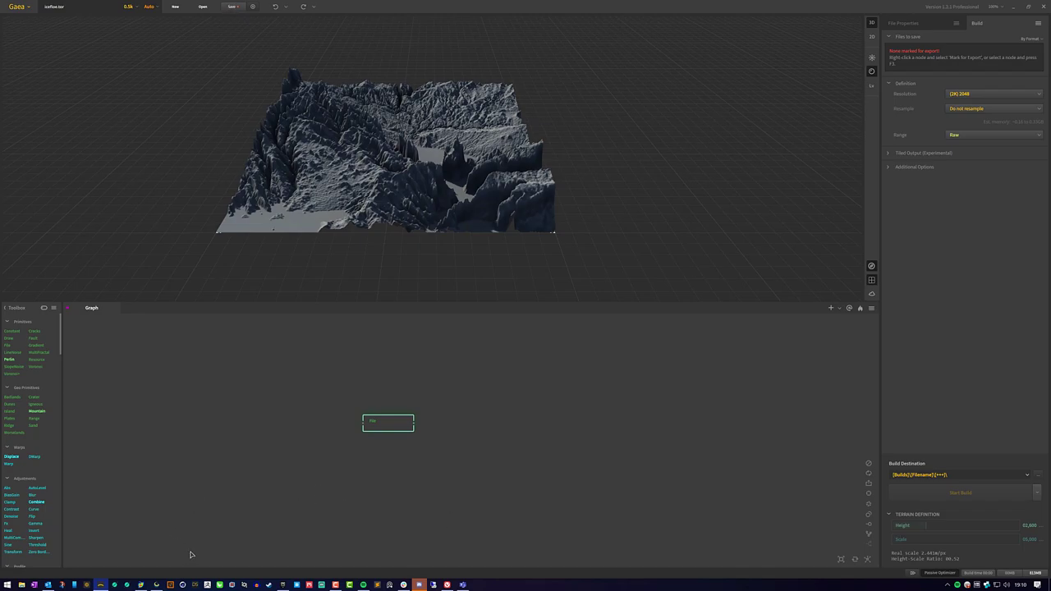
click(141, 585)
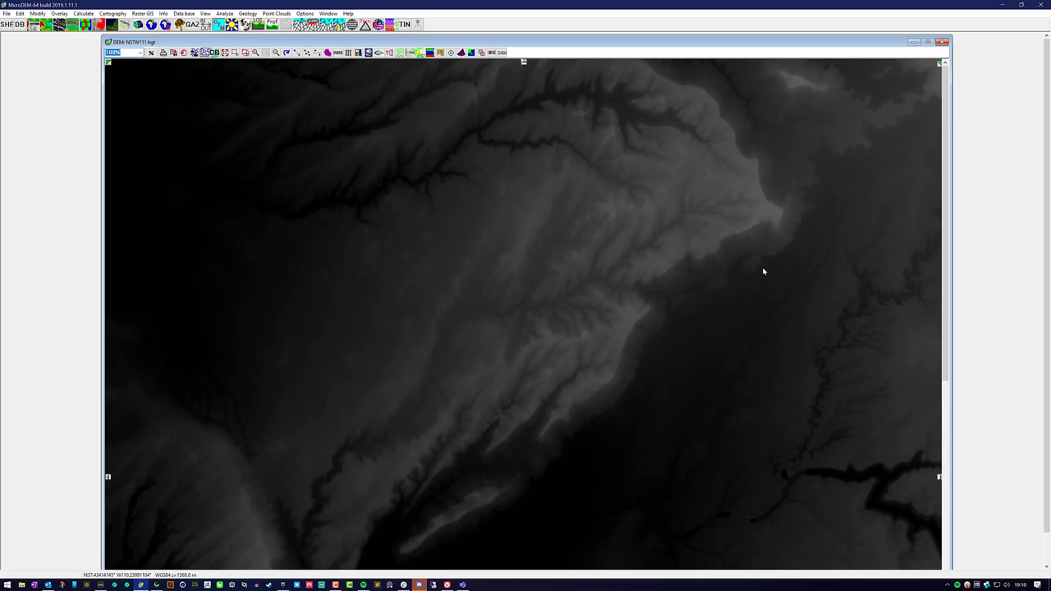
Zoom the MicroDEM map to 30%, measure a distance from its right edge, then return to Gaea
click(141, 52)
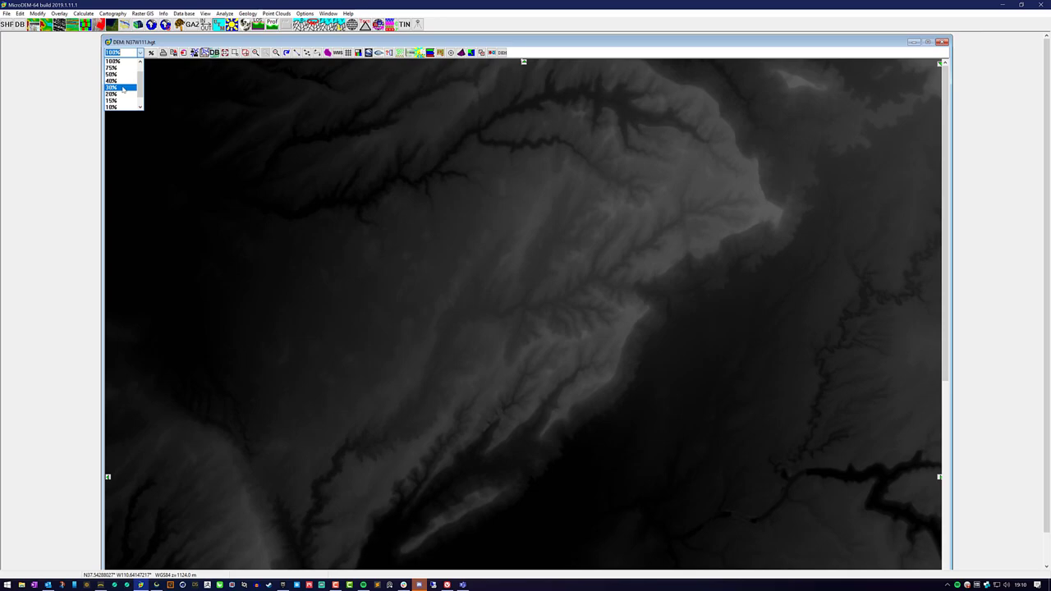
click(123, 87)
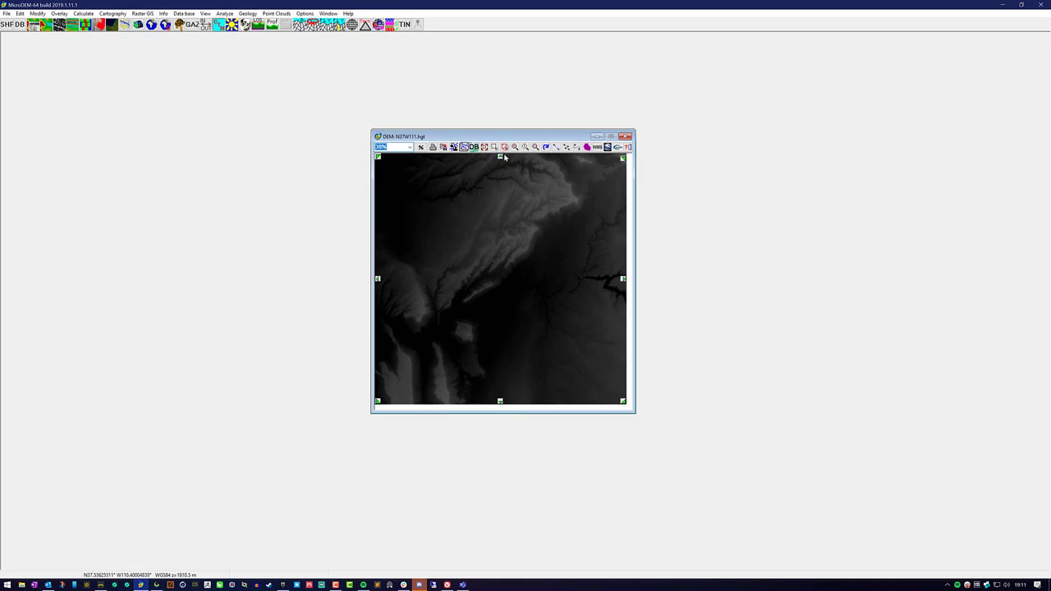
click(555, 147)
click(625, 259)
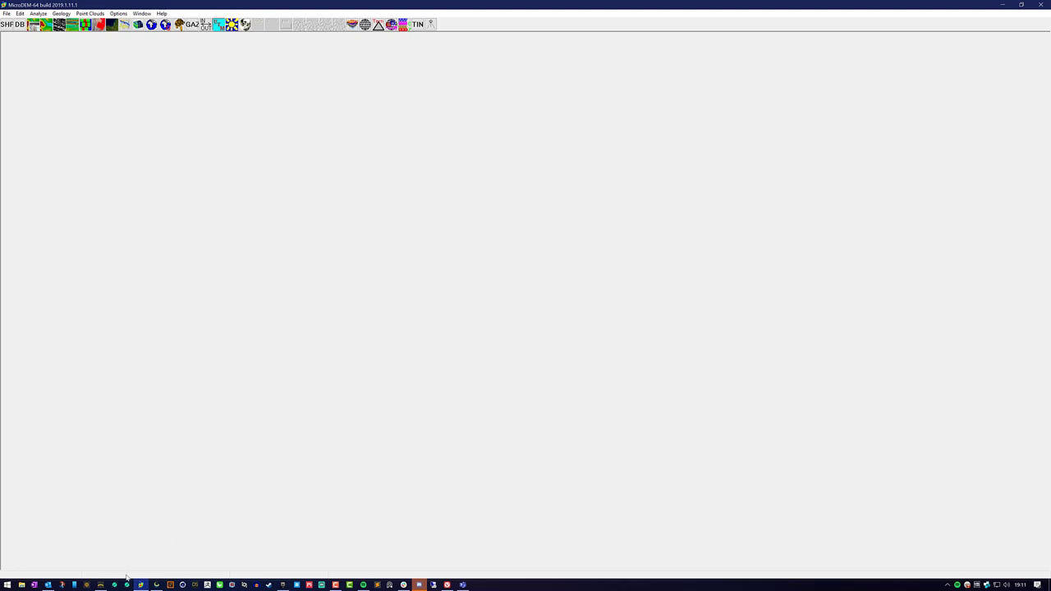
click(100, 585)
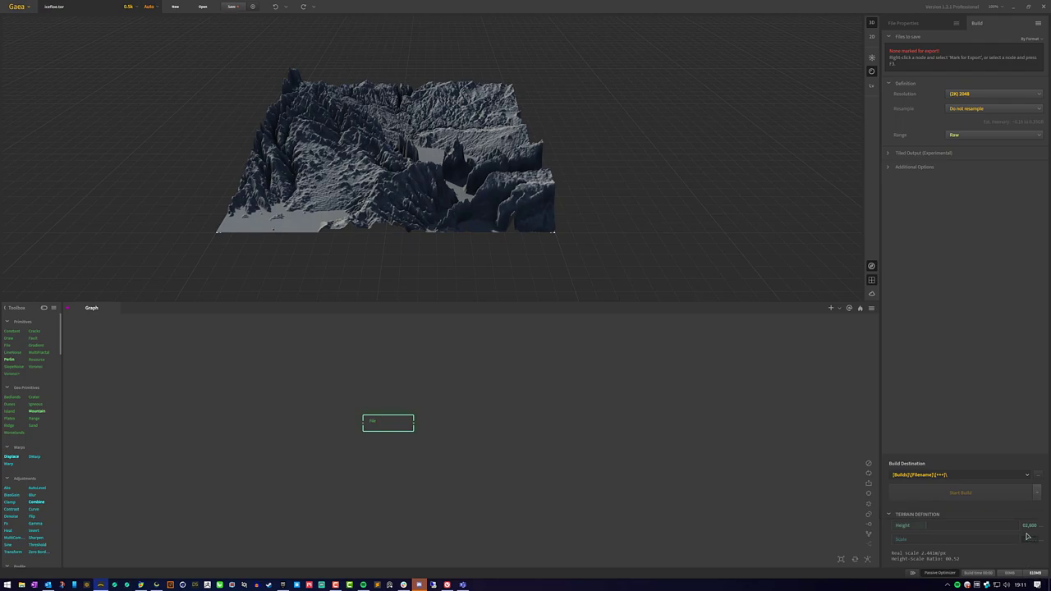
Set the terrain Scale to 50000 and view the flattened relief corner-on
text(50000)
key(Return)
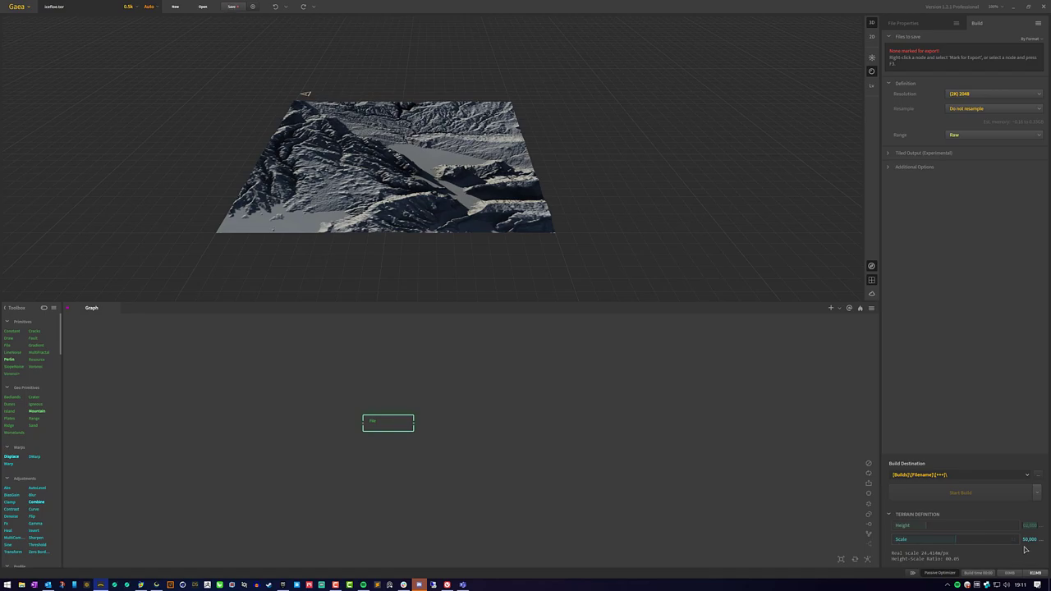
click(1018, 514)
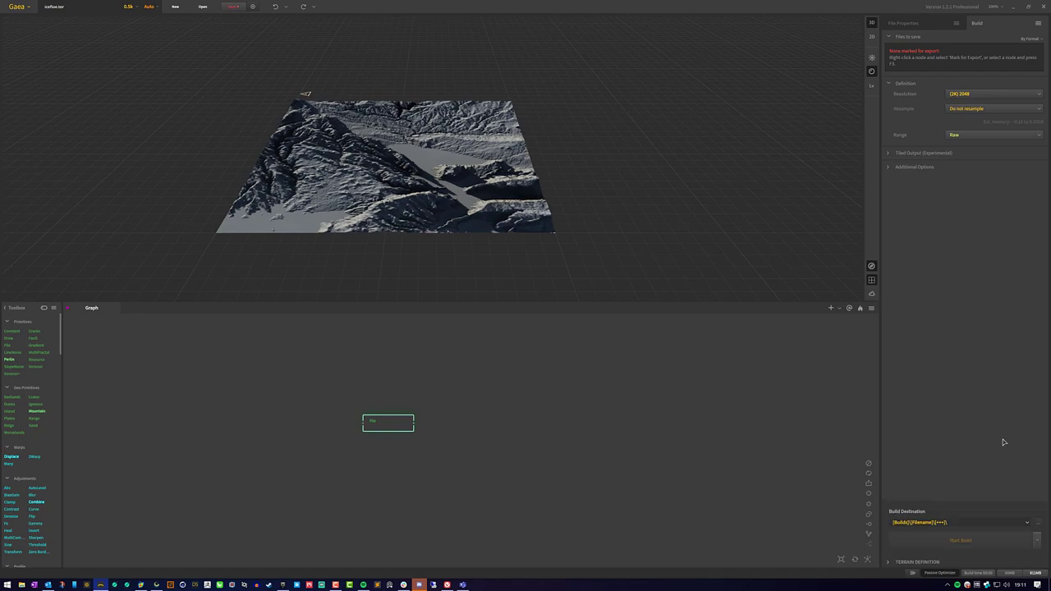
drag(458, 137, 432, 164)
scroll(416, 164, up, 5)
scroll(344, 172, down, 5)
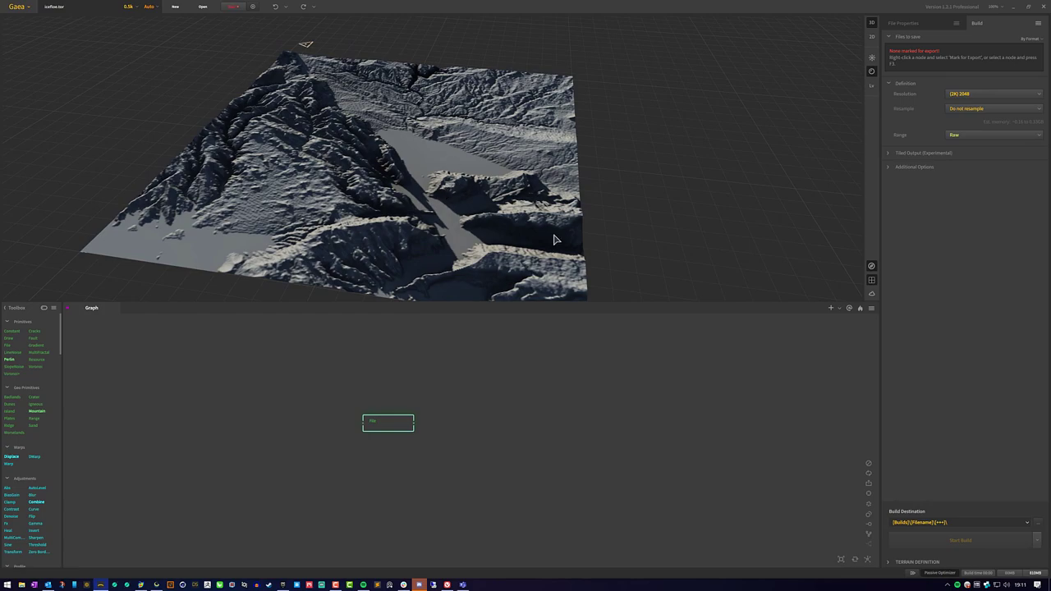
Reveal the height and scale settings again and orbit the terrain from several sides
click(906, 562)
drag(396, 174, 348, 146)
drag(563, 186, 415, 181)
scroll(456, 154, up, 6)
scroll(455, 138, down, 10)
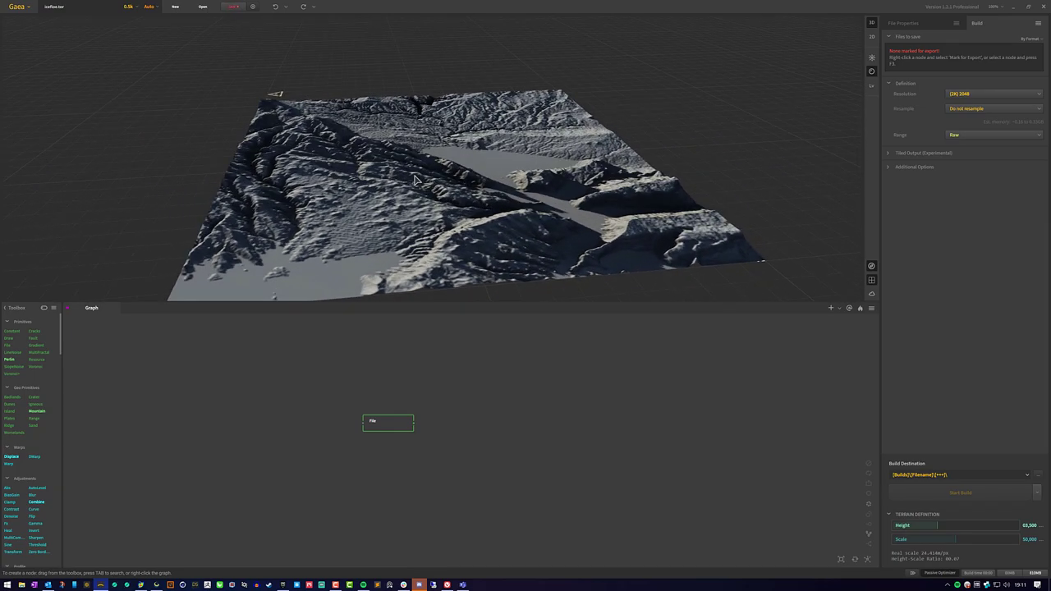
drag(430, 194, 390, 195)
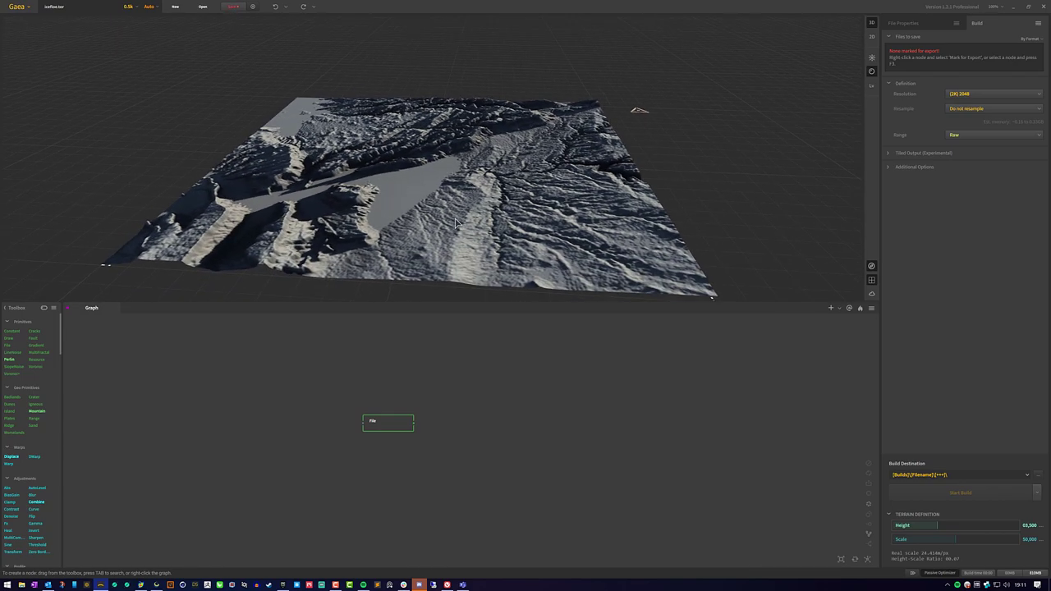
mouse_move(456, 223)
mouse_down()
mouse_move(443, 215)
mouse_move(472, 220)
mouse_move(460, 220)
mouse_up()
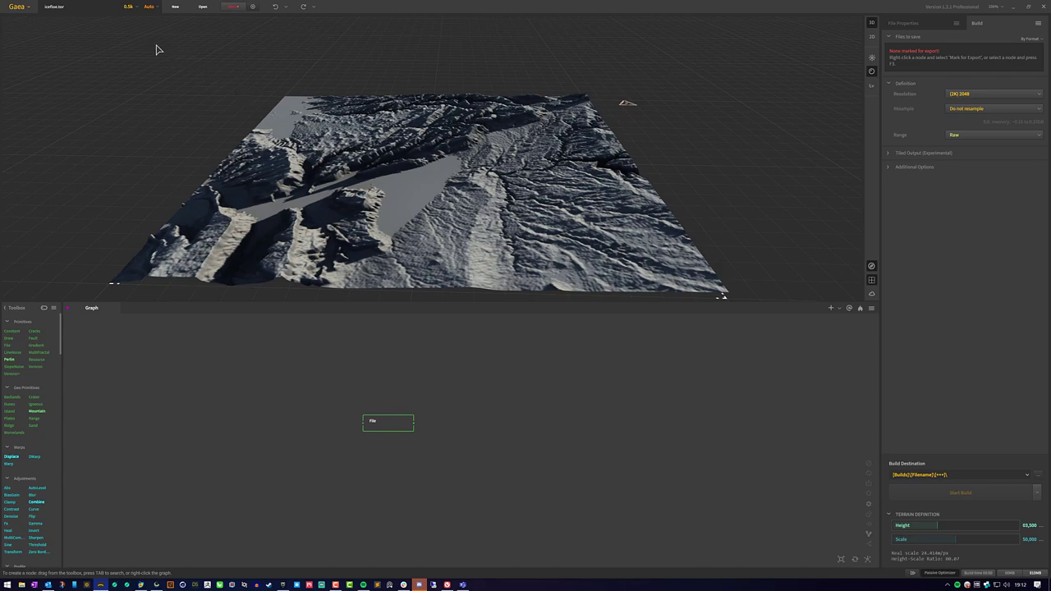
Set the preview resolution to 1k, inspect the terrain, then raise it to 2k
click(129, 7)
click(130, 31)
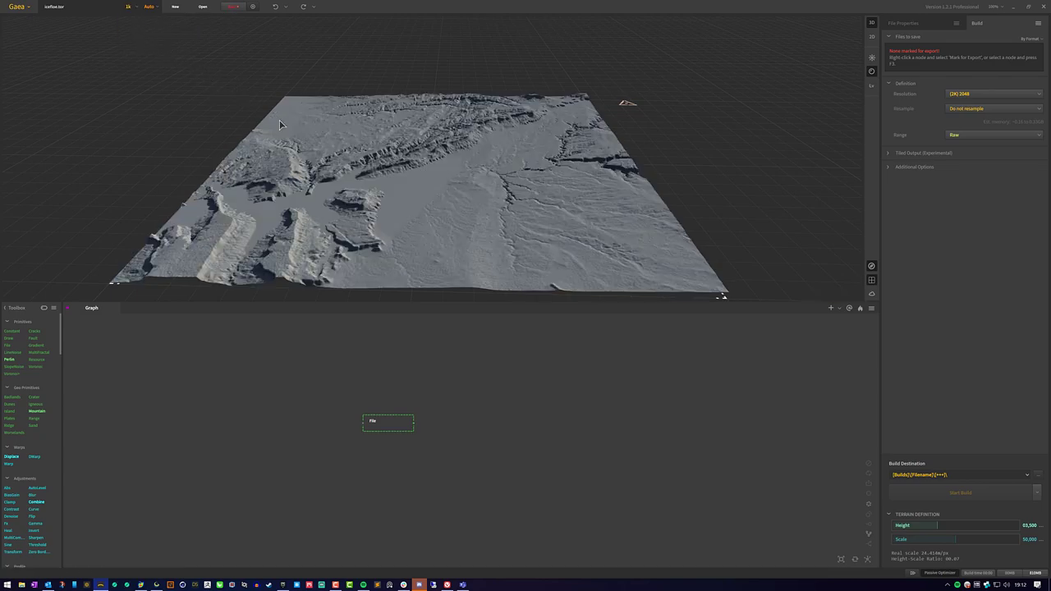
mouse_move(279, 120)
mouse_down()
mouse_move(476, 137)
mouse_move(362, 46)
mouse_up()
drag(448, 125, 424, 206)
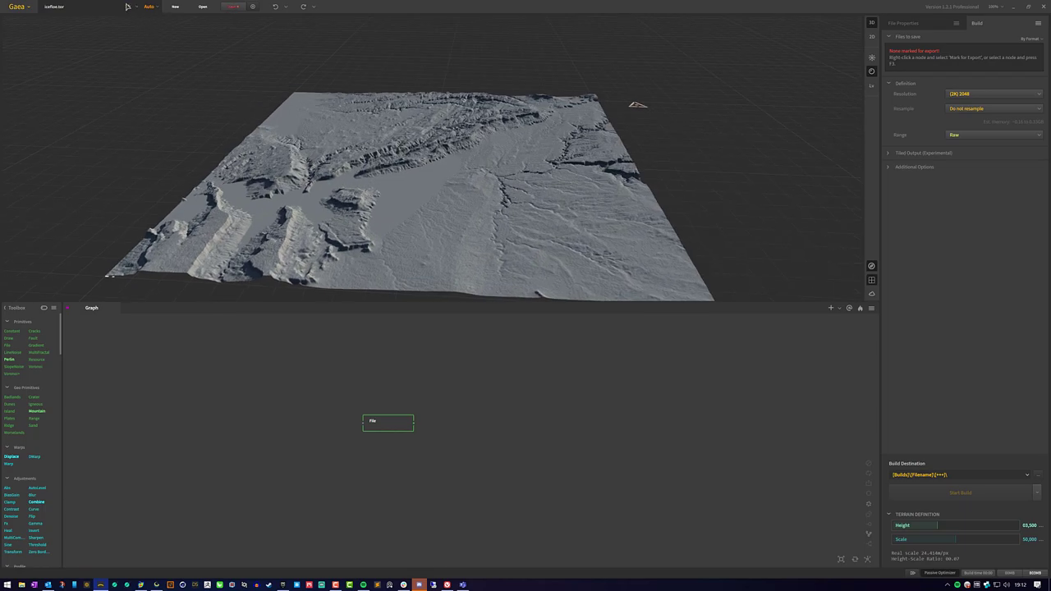
click(128, 7)
click(137, 40)
mouse_move(480, 216)
mouse_down()
mouse_move(498, 179)
mouse_move(514, 256)
mouse_move(506, 220)
mouse_move(495, 231)
mouse_up()
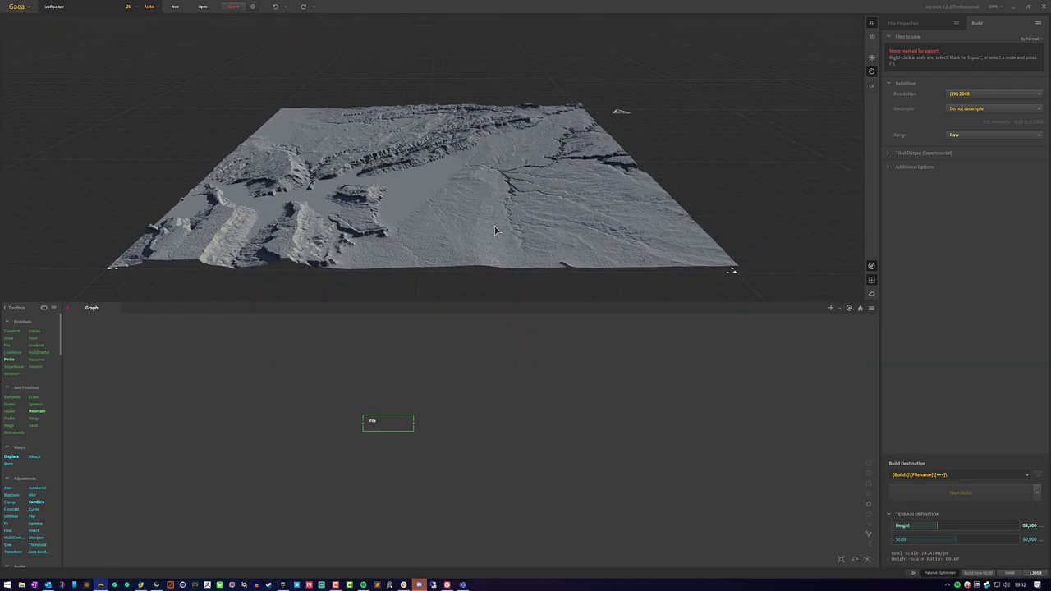
Try the 4k preview resolution, confirming the switch, and rotate the rebuilt terrain
click(131, 7)
click(130, 51)
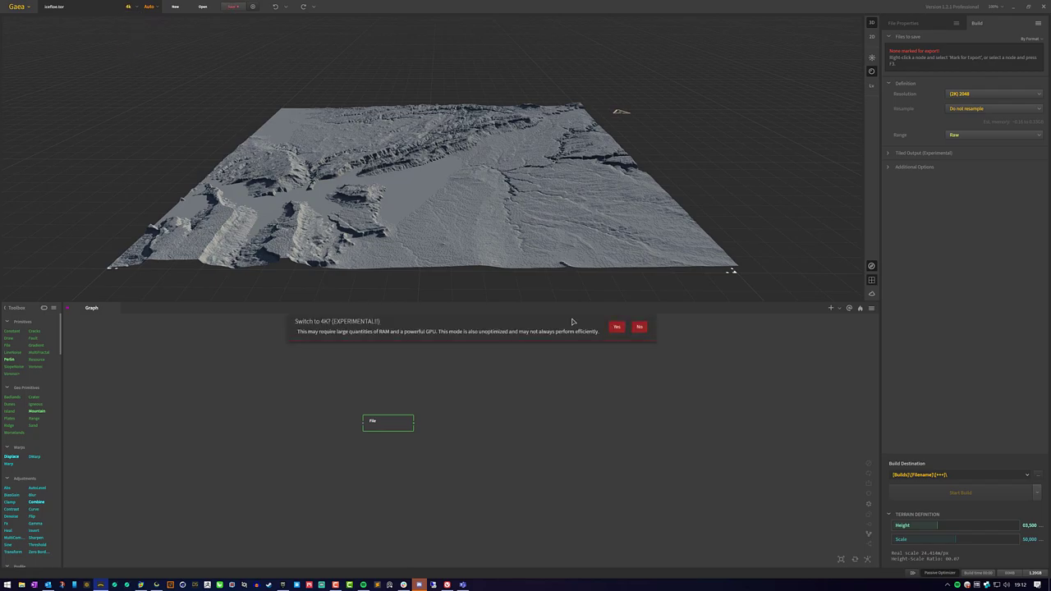
click(617, 328)
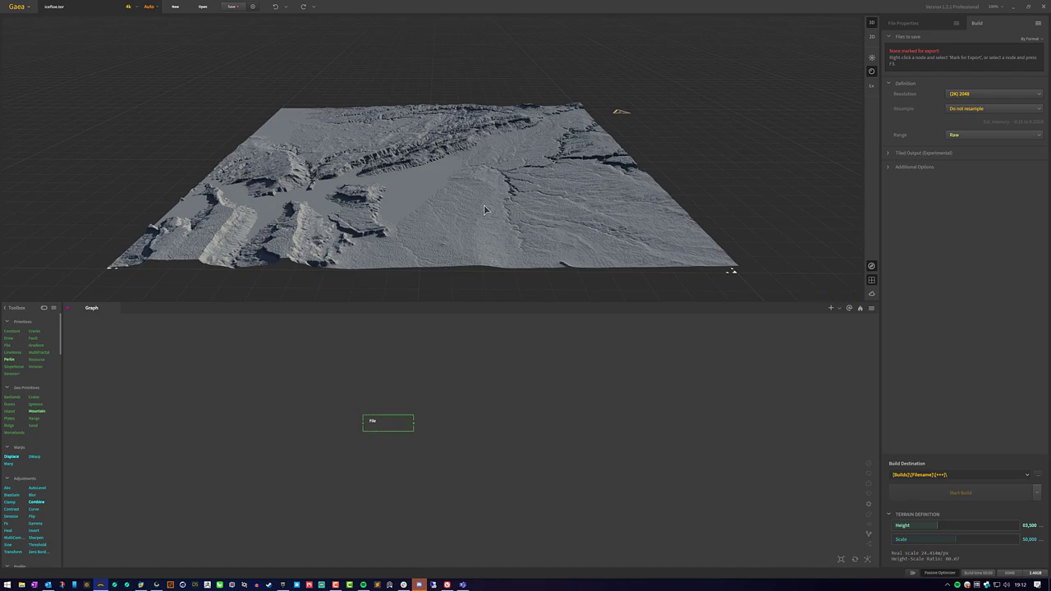
drag(478, 211, 513, 189)
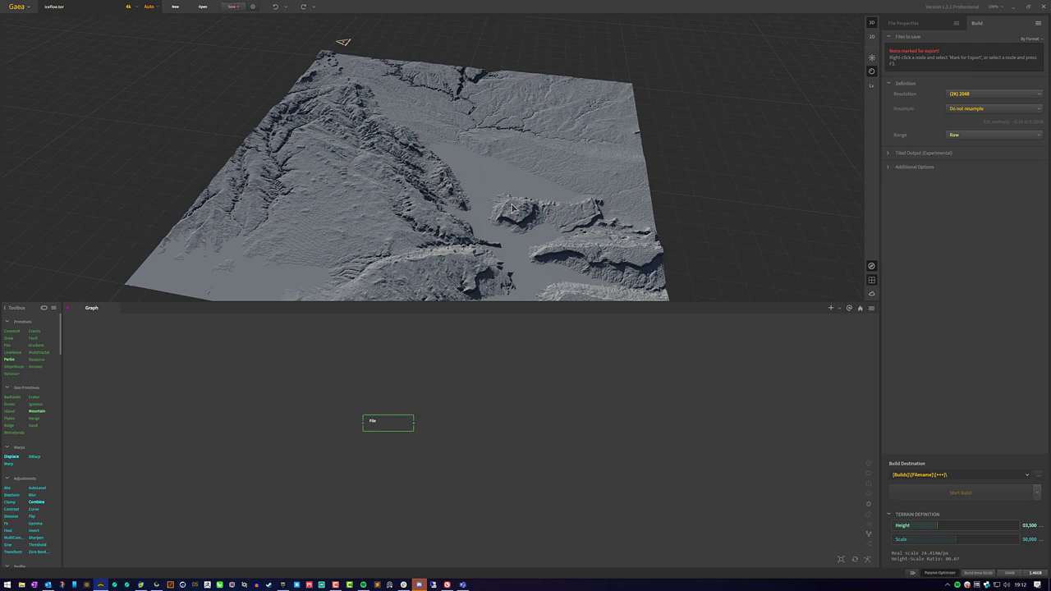
drag(509, 215, 481, 221)
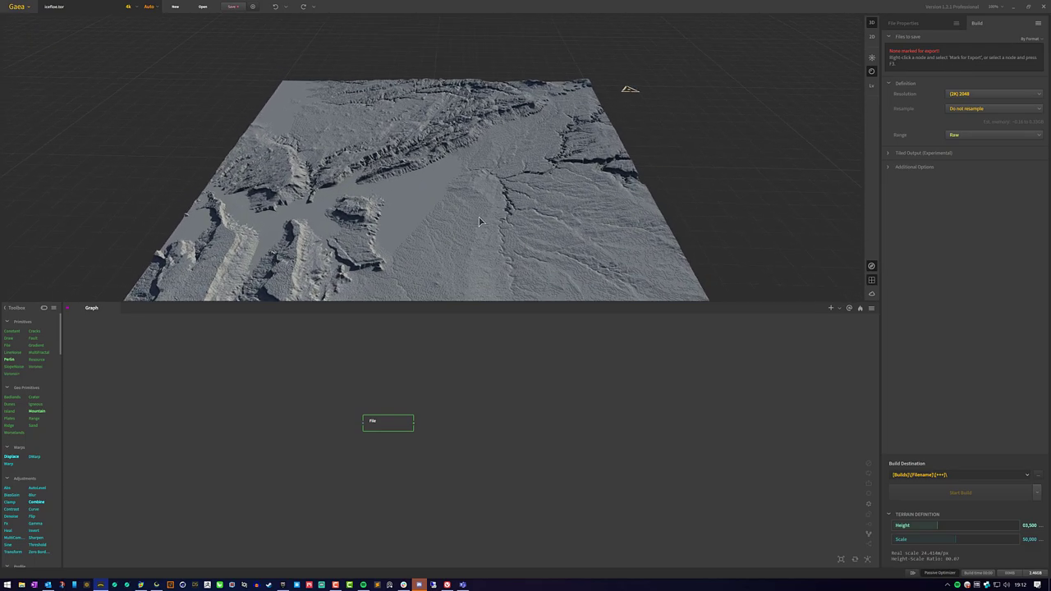
Drop the preview resolution back to 2k and zoom in close on the terrain
click(128, 7)
click(128, 41)
drag(467, 250, 496, 209)
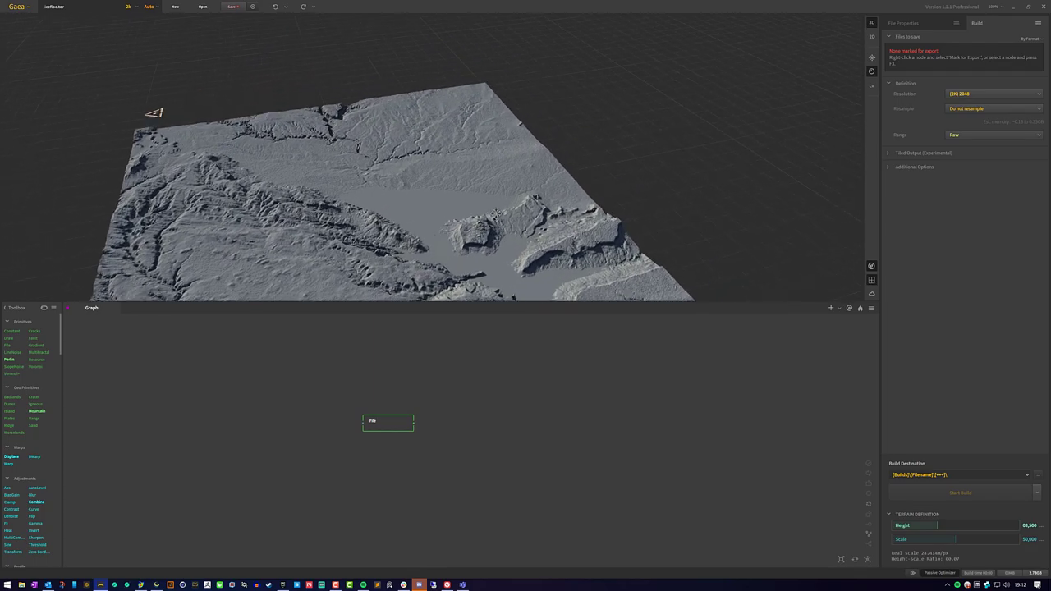
scroll(489, 199, up, 3)
scroll(489, 199, up, 5)
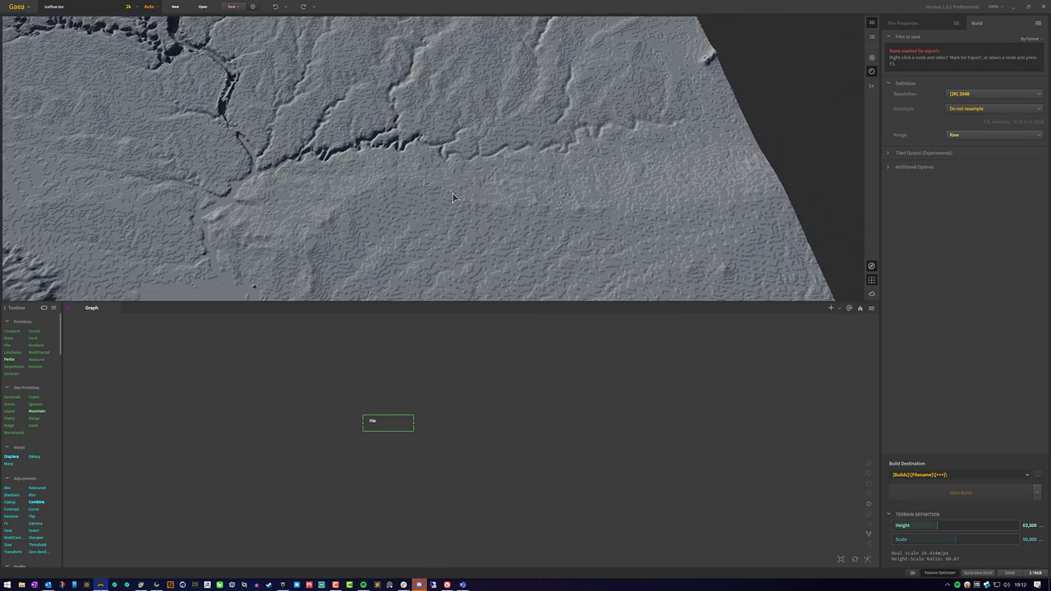
drag(449, 206, 481, 159)
scroll(447, 190, up, 5)
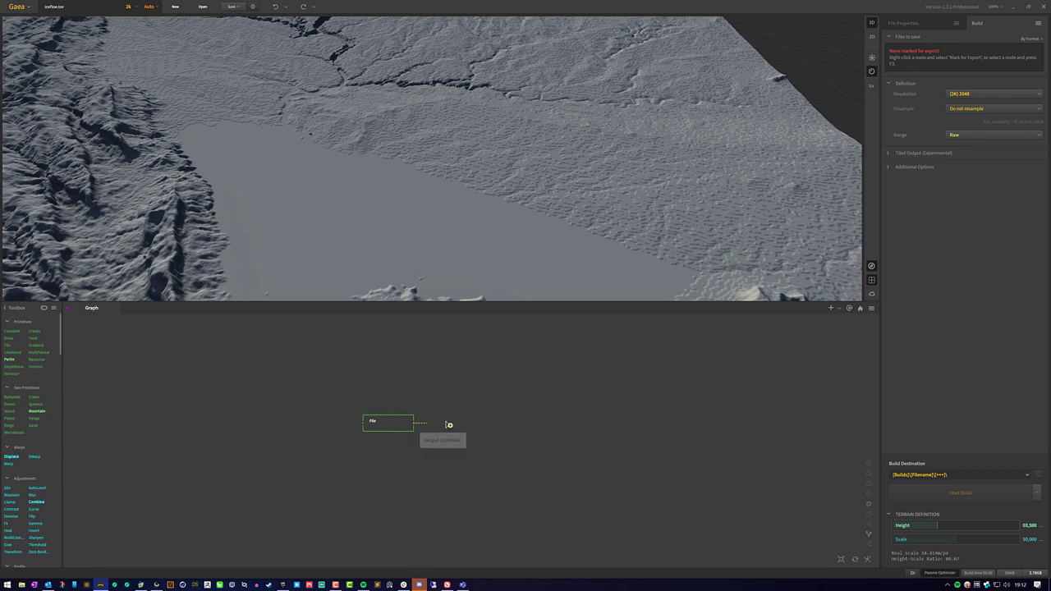
Add a Heal node after the File node via 'hei' search and orbit the healed terrain
right_click(448, 422)
text(hei)
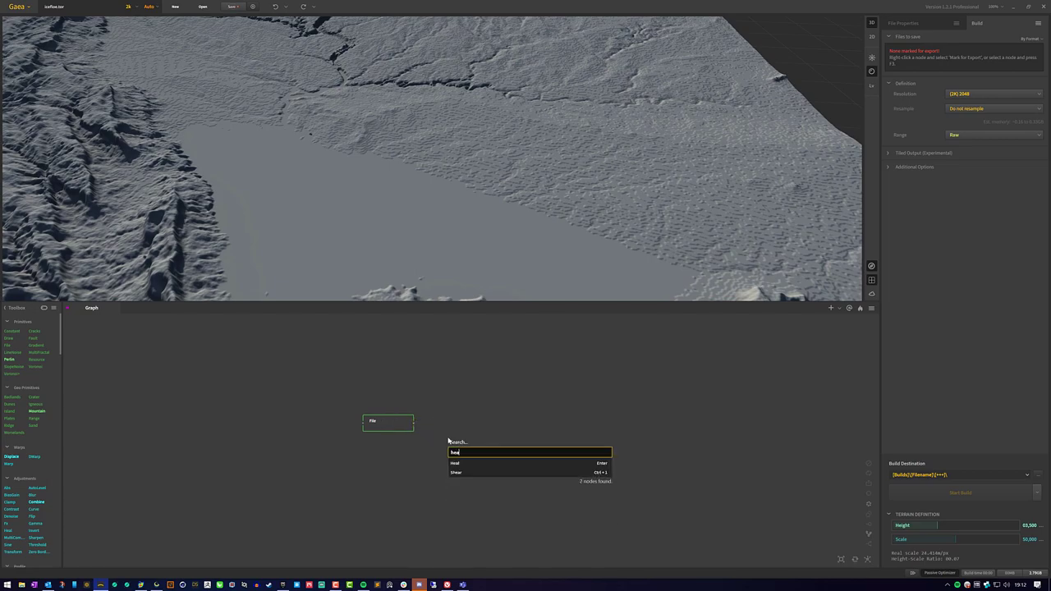
click(466, 464)
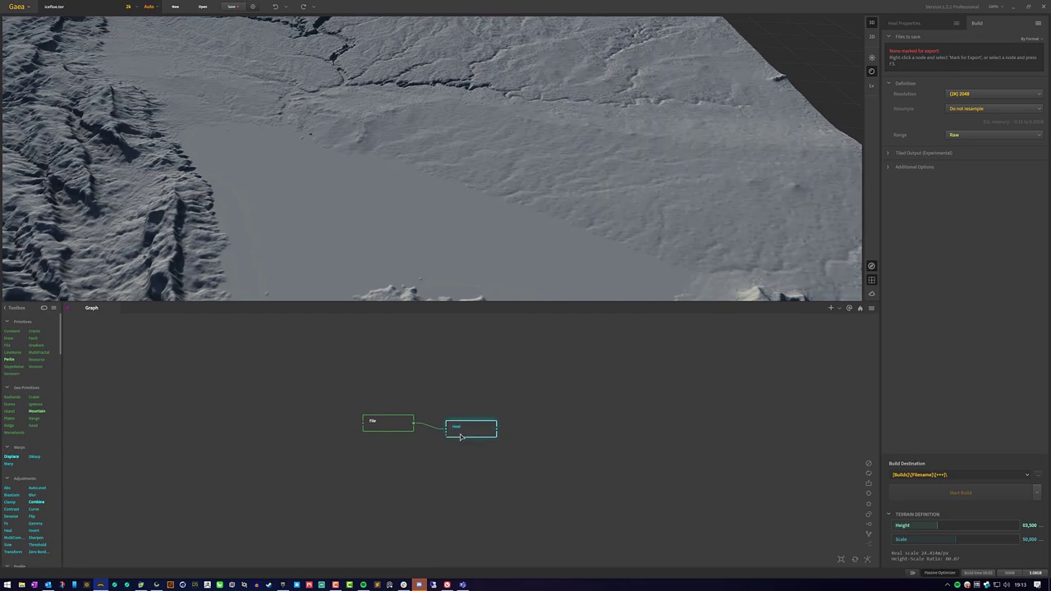
drag(462, 435, 451, 429)
mouse_move(554, 203)
mouse_down()
mouse_move(495, 162)
mouse_move(504, 209)
mouse_up()
drag(548, 141, 537, 179)
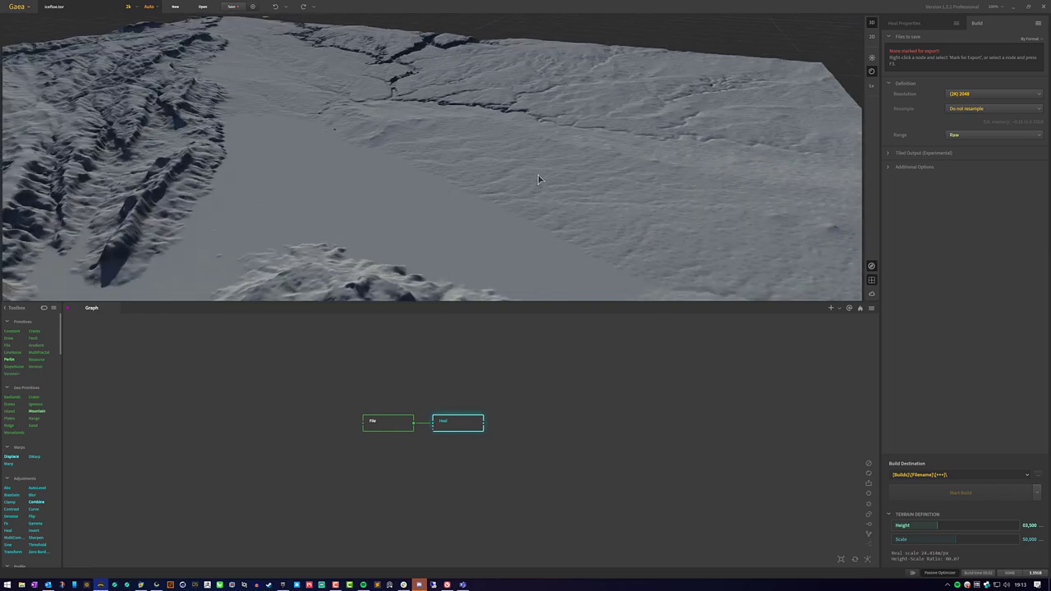
drag(611, 244, 620, 175)
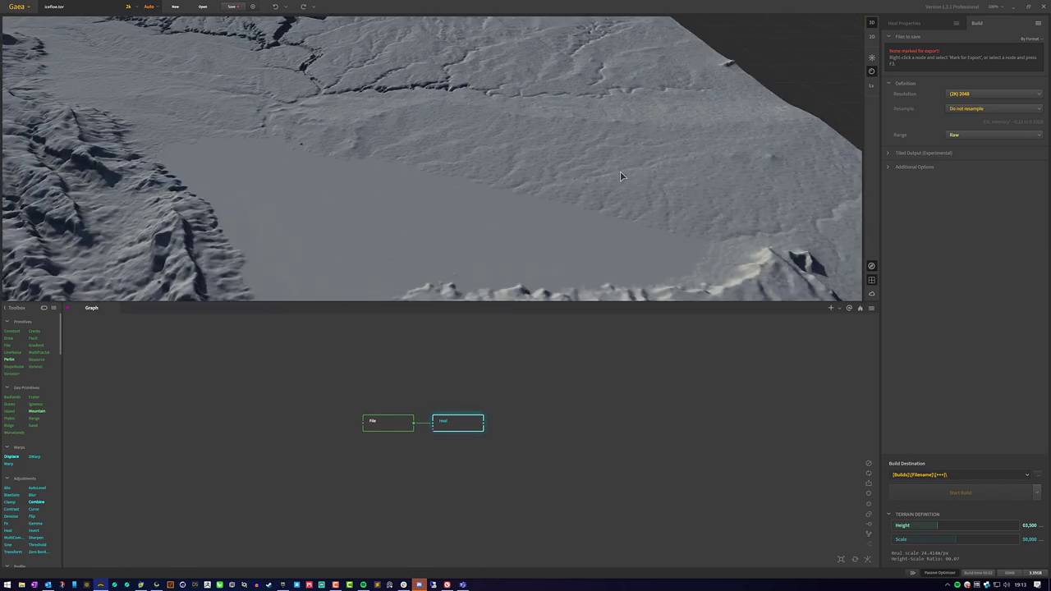
Show the Heal settings, set Level to 15%, and orbit to inspect the result
click(905, 27)
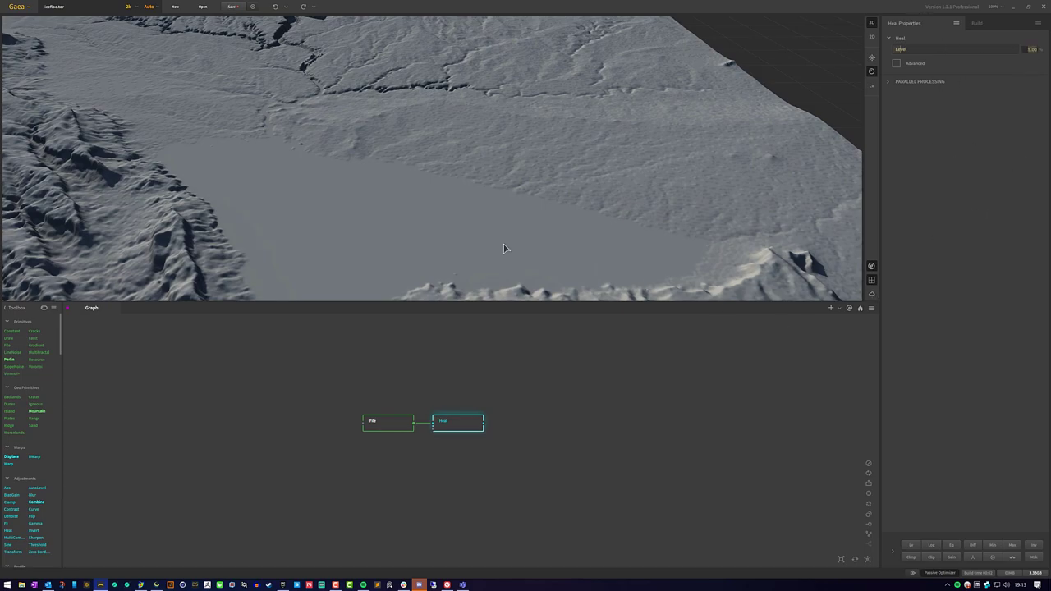
key(Return)
drag(548, 207, 500, 179)
drag(442, 160, 464, 184)
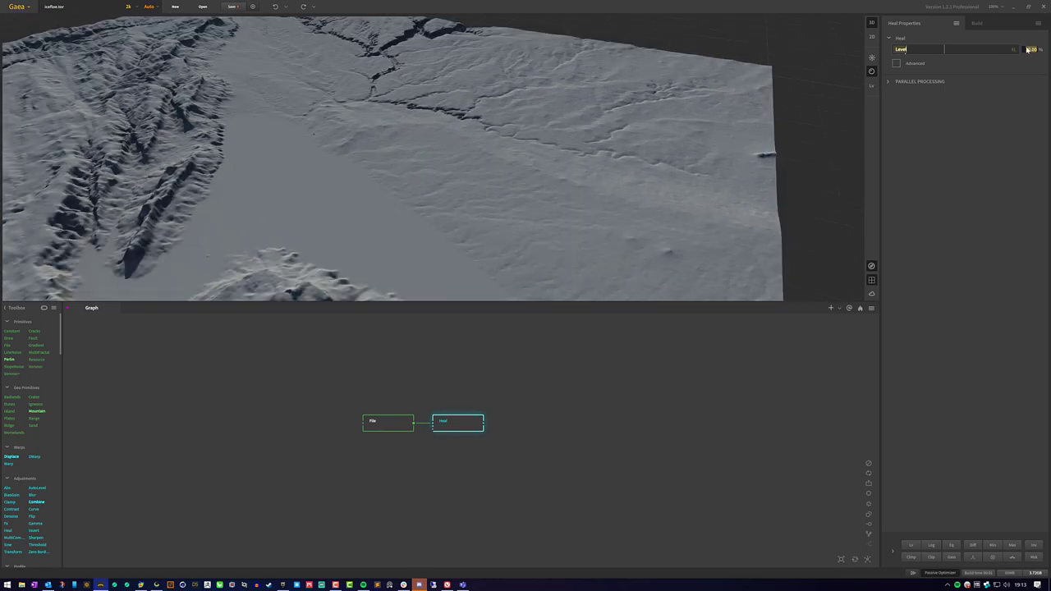
text(15)
key(Return)
drag(526, 214, 442, 248)
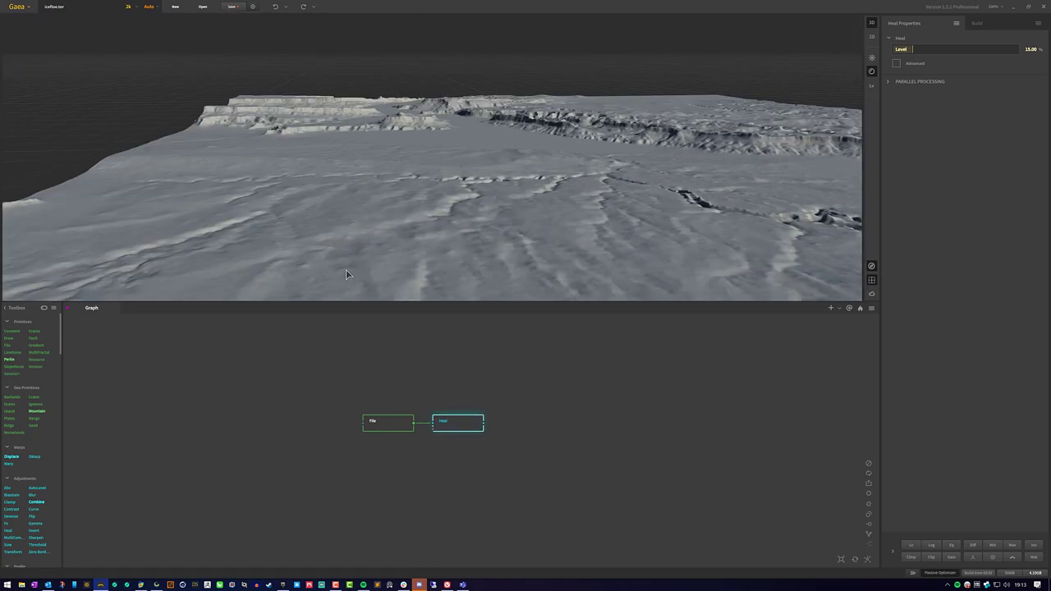
drag(346, 271, 323, 220)
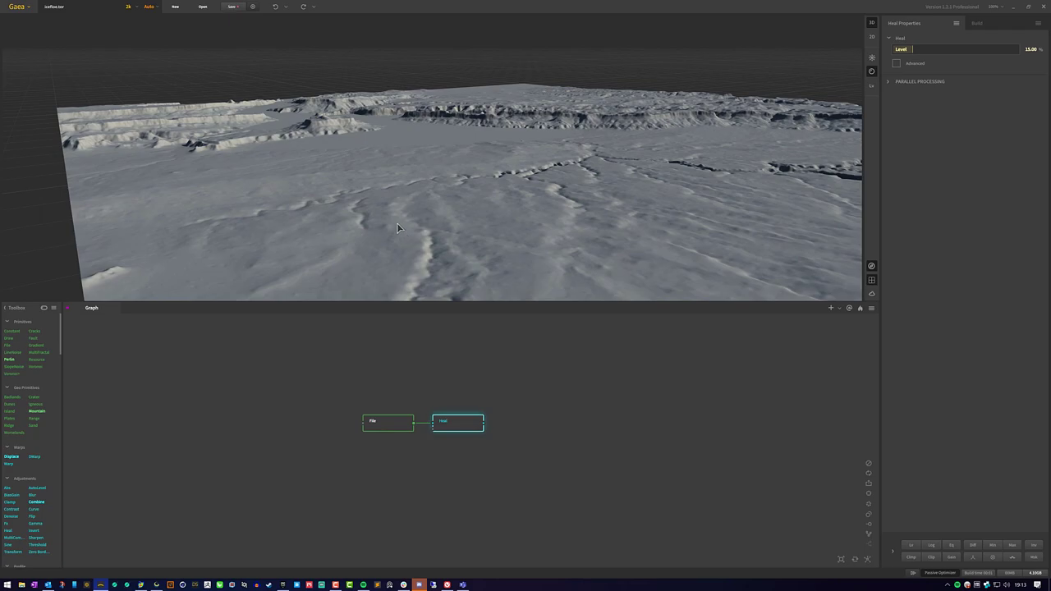
drag(431, 227, 460, 189)
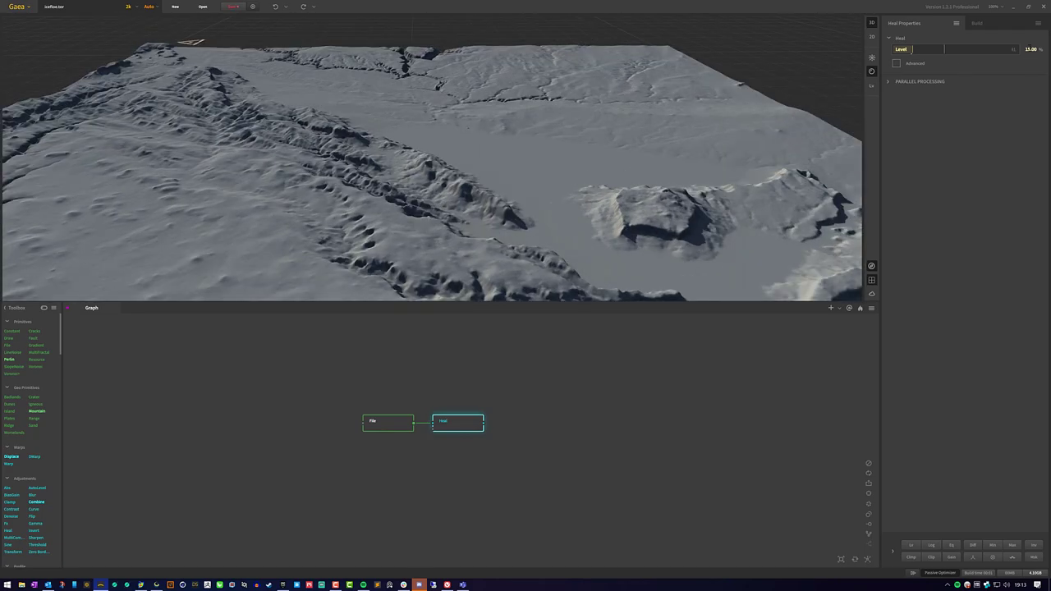
Change the Heal Level back to 10% and orbit to compare the smoothing
double_click(1029, 49)
text(10)
key(Return)
drag(529, 188, 408, 200)
drag(452, 253, 511, 221)
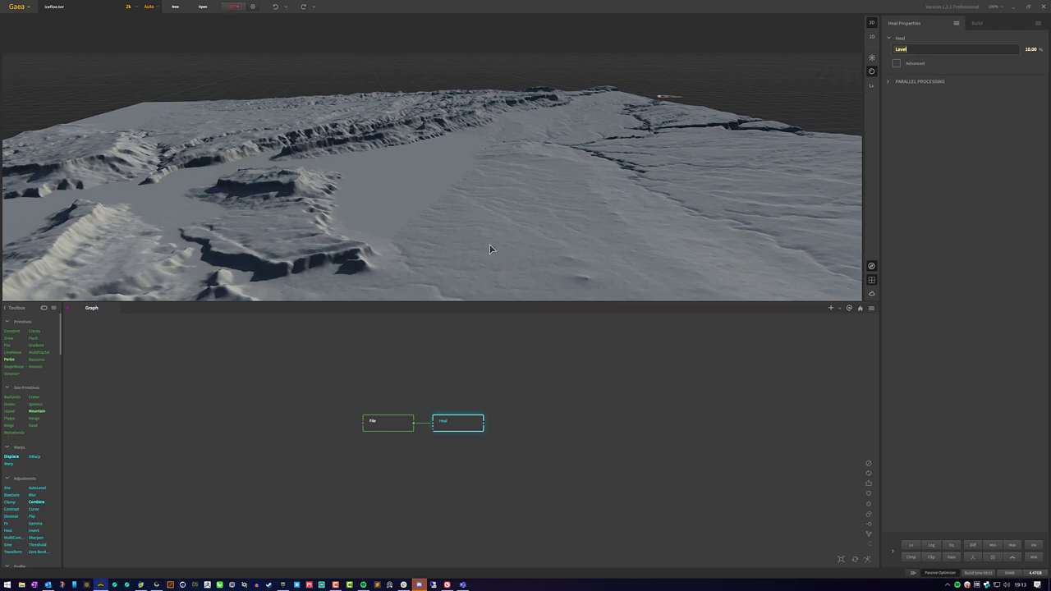
drag(464, 230, 376, 236)
scroll(457, 175, up, 5)
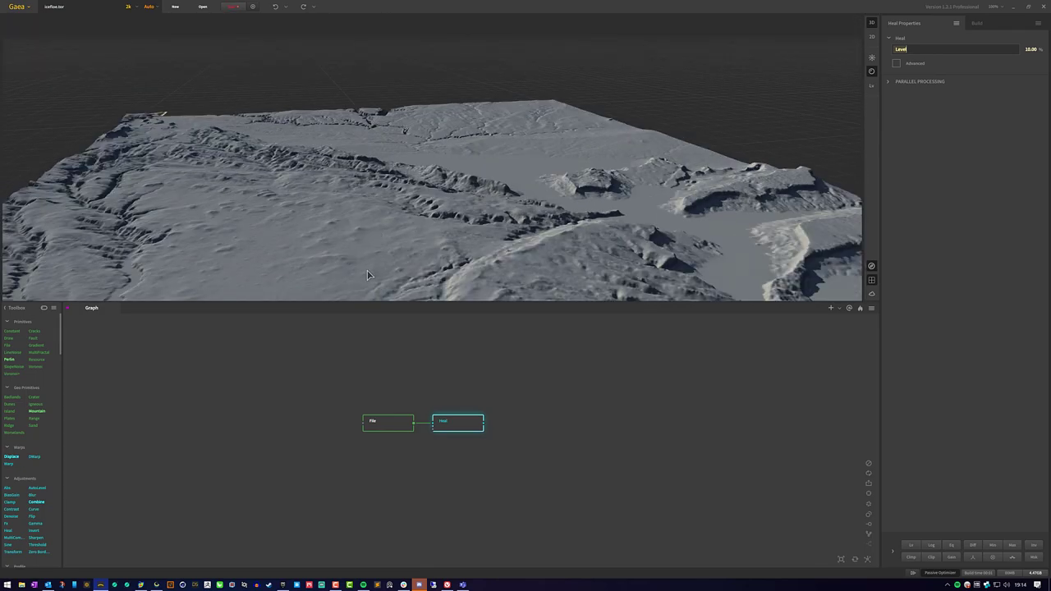
drag(472, 256, 488, 184)
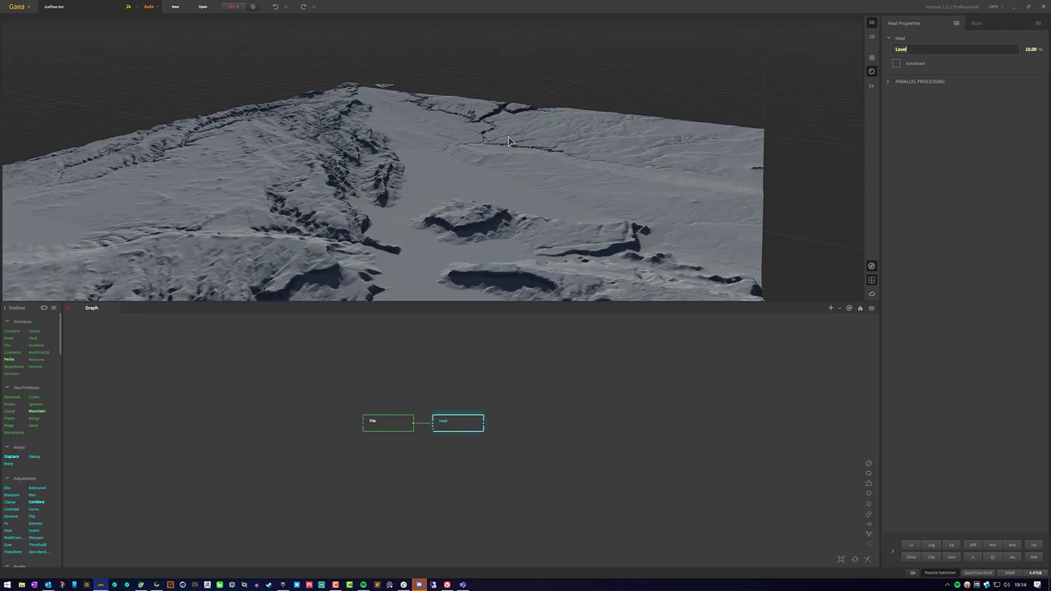
mouse_move(509, 138)
mouse_down()
mouse_move(497, 108)
mouse_move(507, 156)
mouse_up()
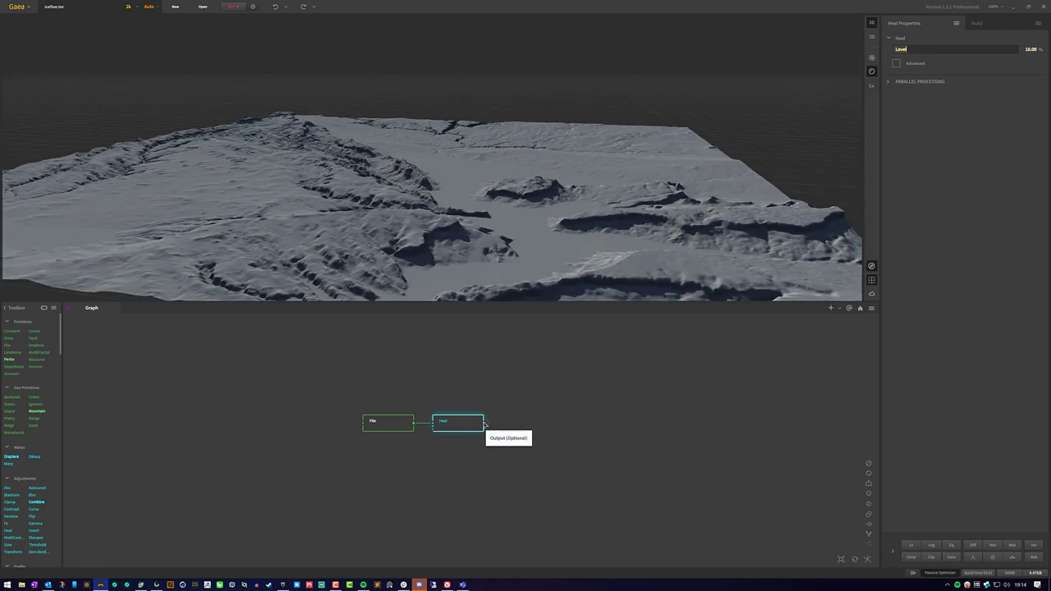
Add an Erosion node after the Heal node
right_click(523, 424)
click(548, 487)
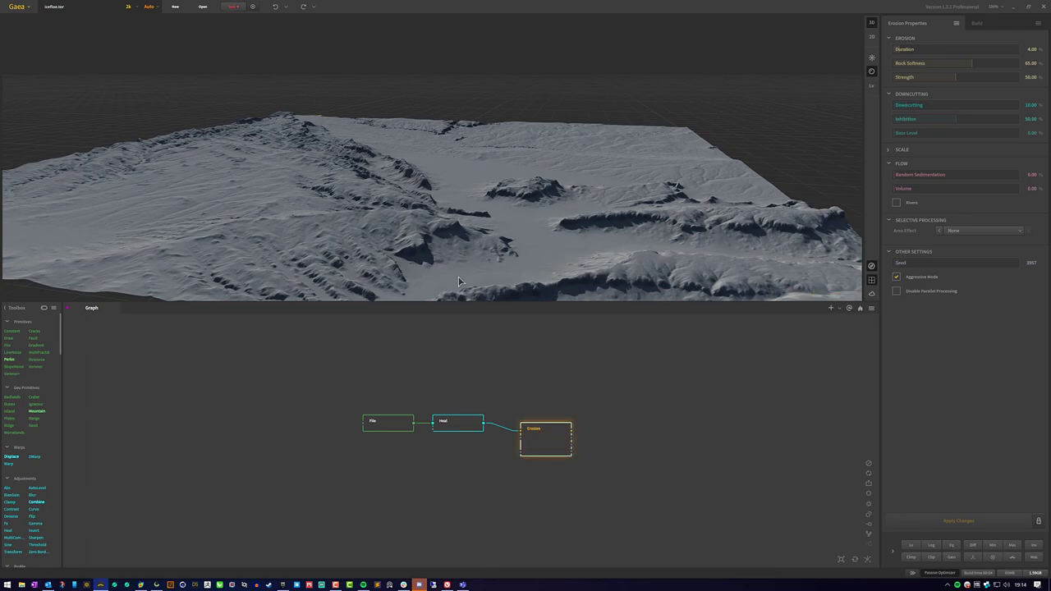
drag(318, 256, 473, 197)
drag(419, 157, 524, 442)
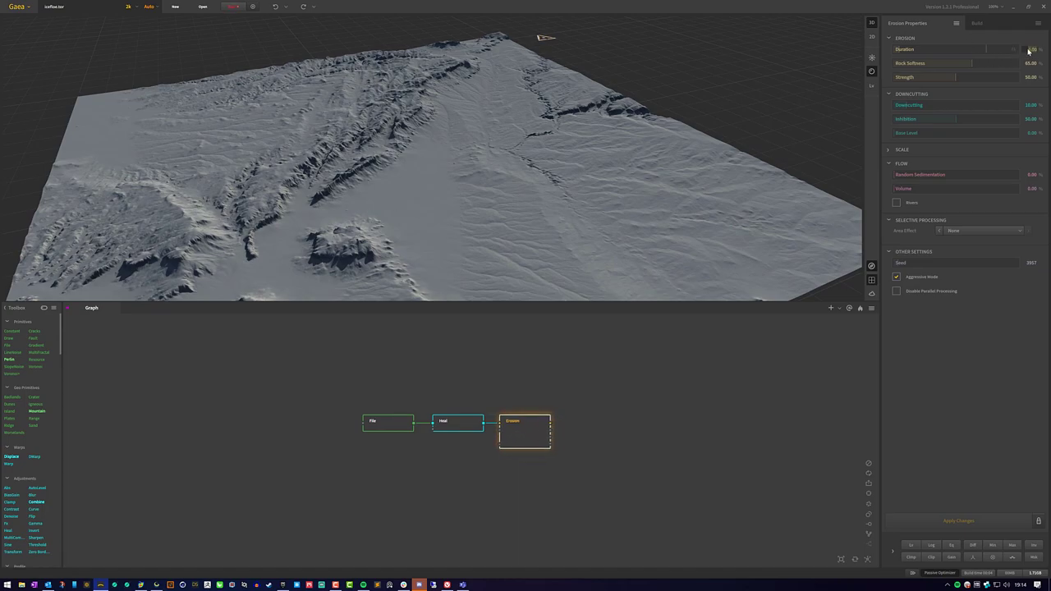
Set Erosion Duration to 1 and Strength to 25, then apply the changes
text(1)
key(Return)
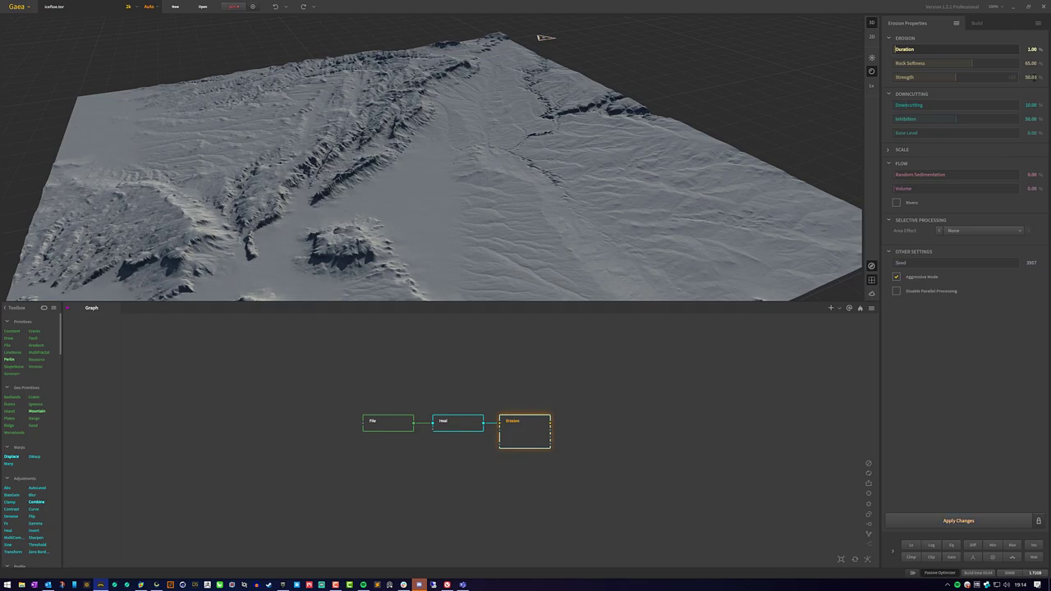
click(1033, 77)
text(25)
key(Return)
click(959, 521)
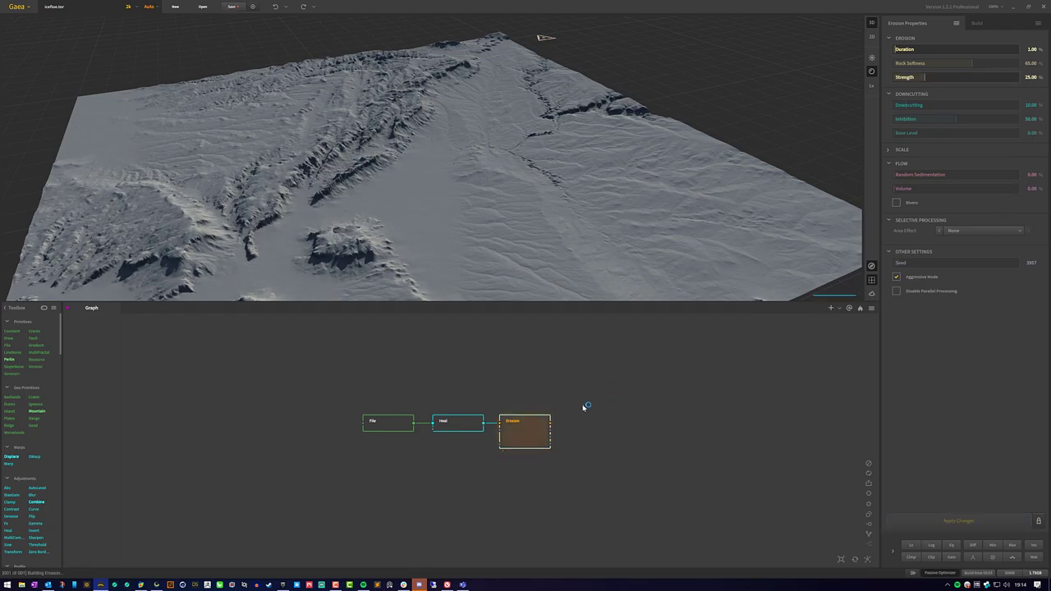
Inspect the eroded terrain, comparing the Heal output against the Erosion output
drag(469, 220, 515, 178)
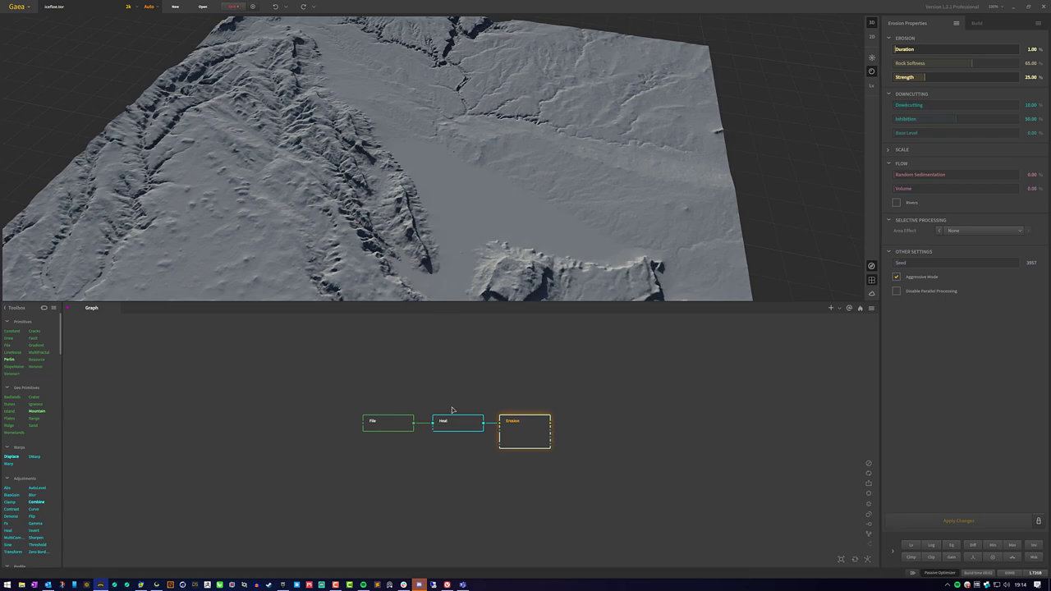
drag(560, 246, 451, 235)
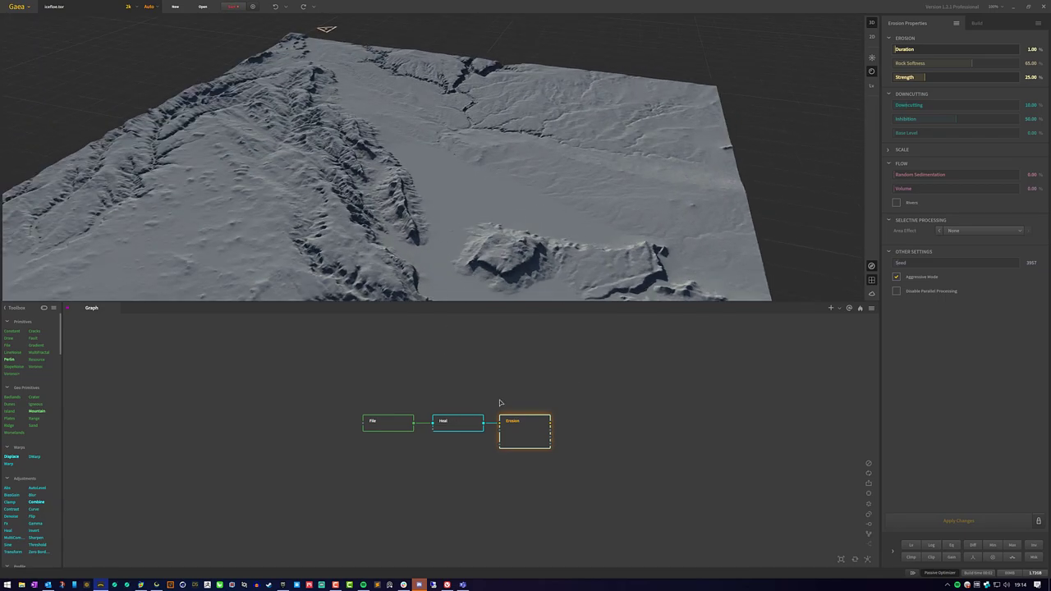
click(509, 458)
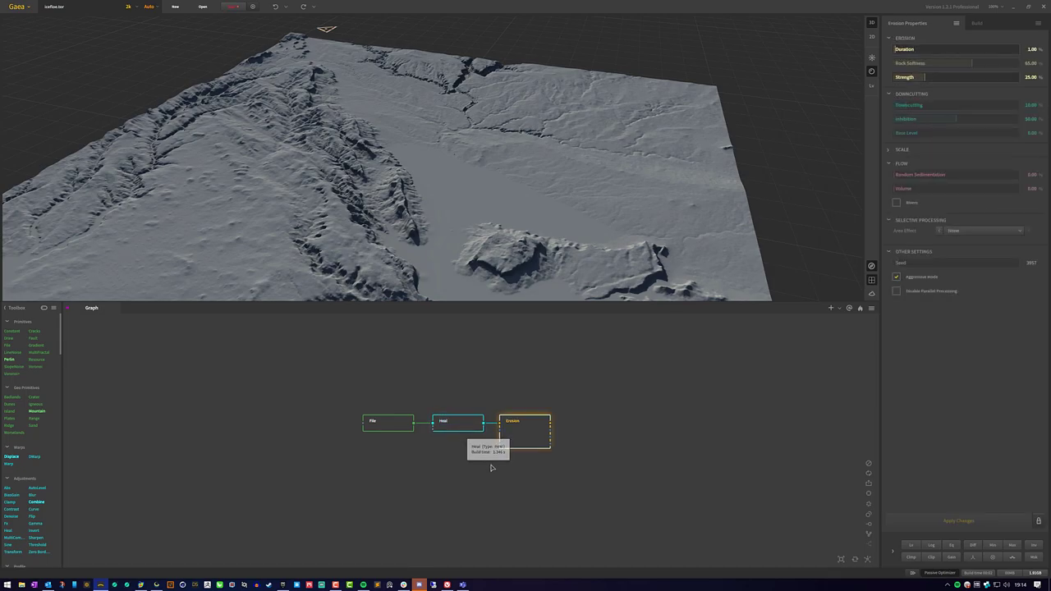
click(535, 433)
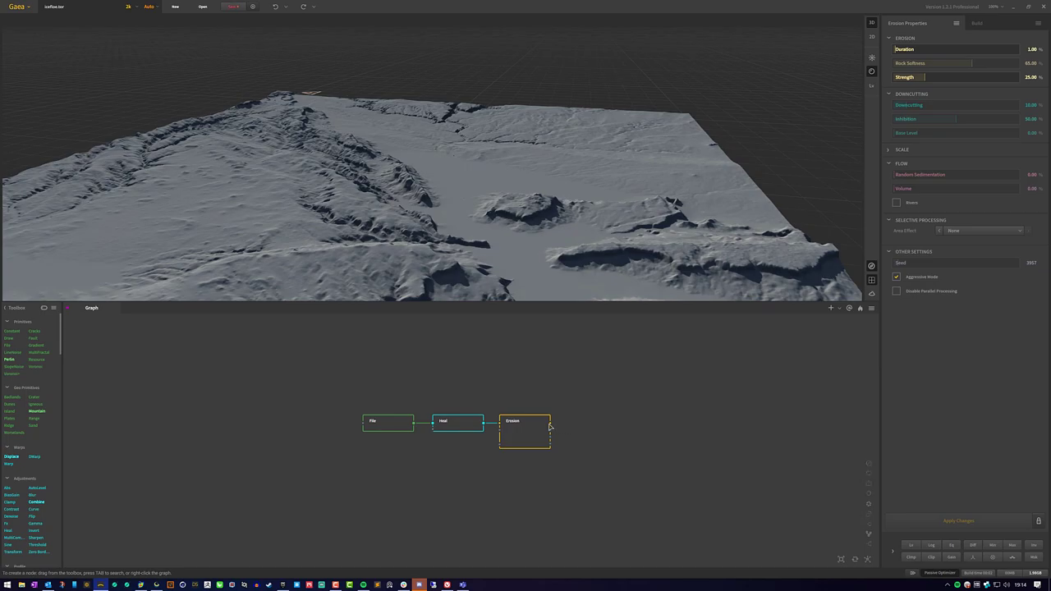
Add a Lakes node wired after the Erosion output
drag(551, 429, 589, 422)
key(Escape)
key(Tab)
key(Escape)
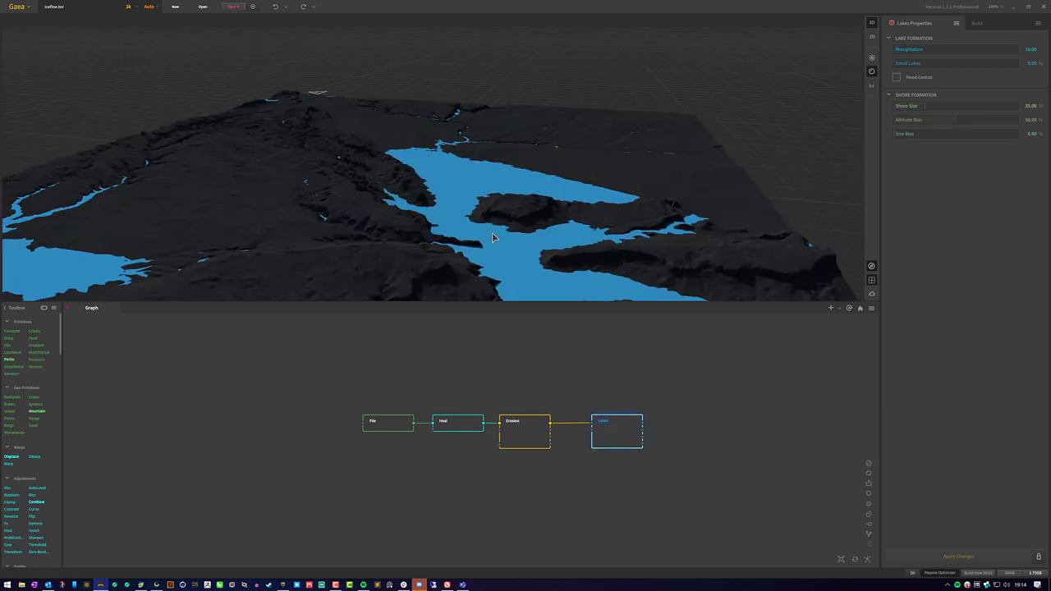
Orbit and zoom around the terrain to inspect the lakes in the basin and canyons
drag(492, 238, 464, 229)
drag(464, 229, 441, 200)
scroll(417, 175, up, 5)
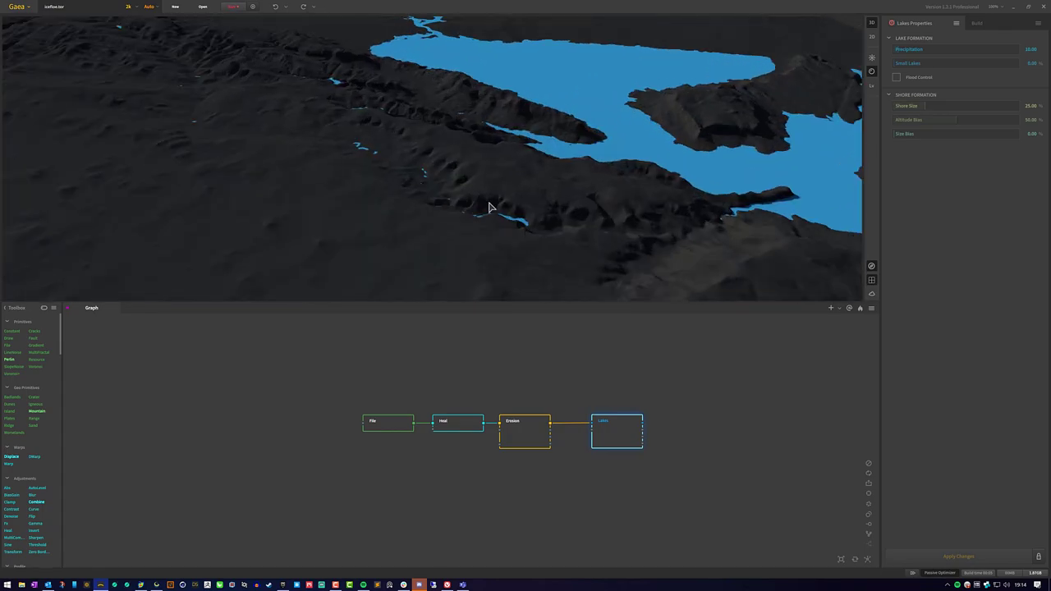
mouse_move(364, 136)
mouse_down()
mouse_move(387, 188)
mouse_move(377, 127)
mouse_up()
scroll(451, 189, down, 5)
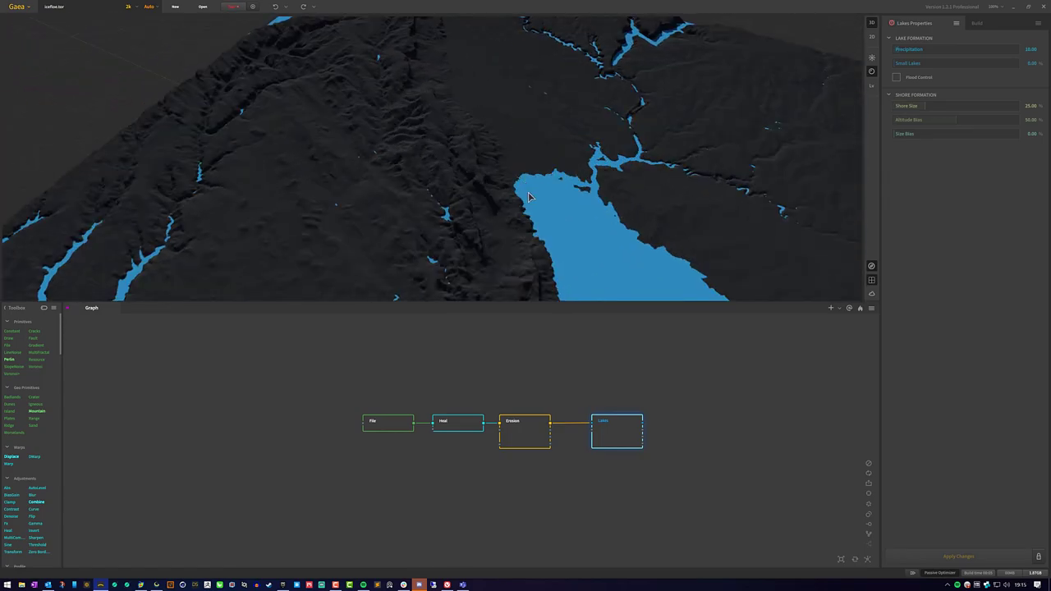
drag(615, 202, 416, 138)
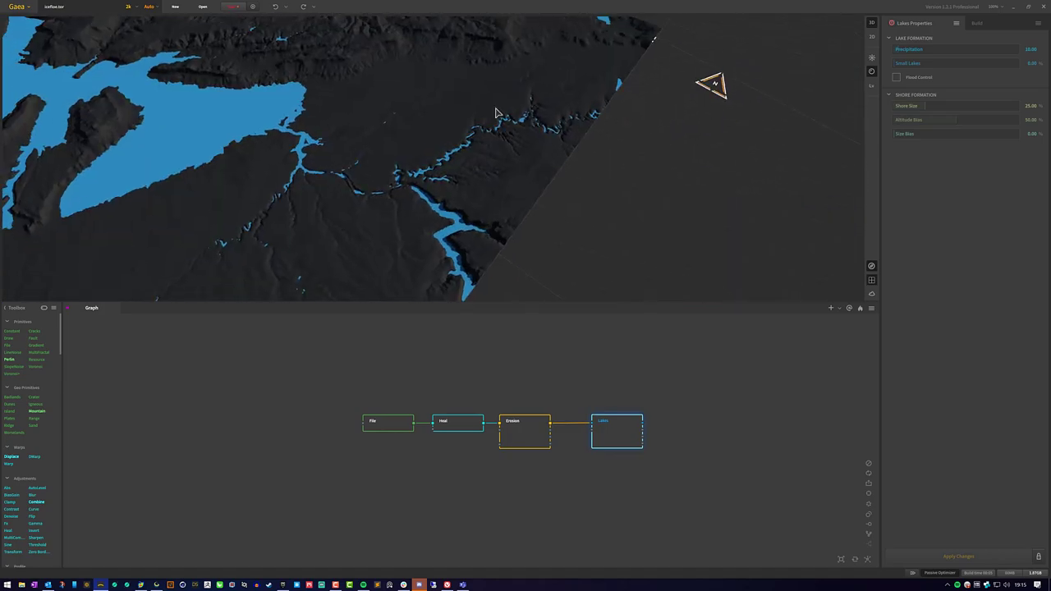
drag(337, 152, 411, 134)
scroll(410, 134, up, 3)
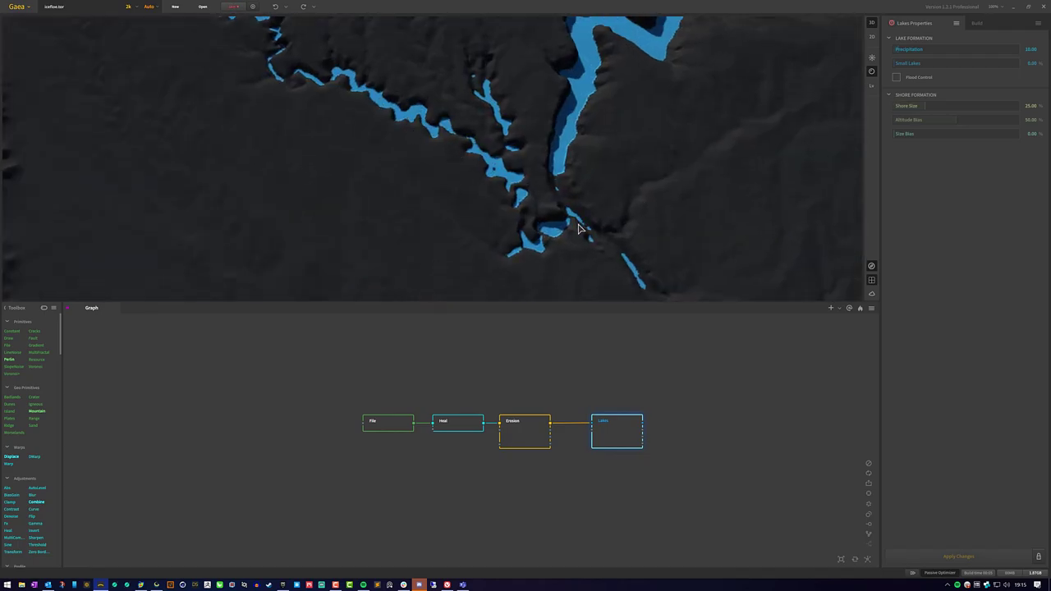
scroll(542, 246, down, 3)
drag(531, 274, 514, 197)
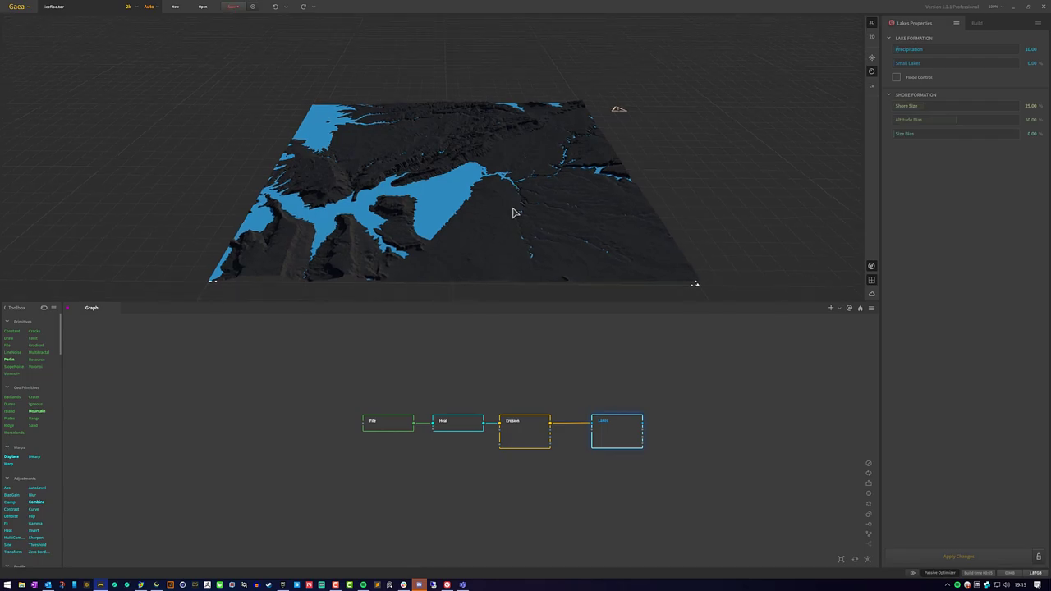
Delete the Lakes node and preview the Erosion output on the final terrain
key(Delete)
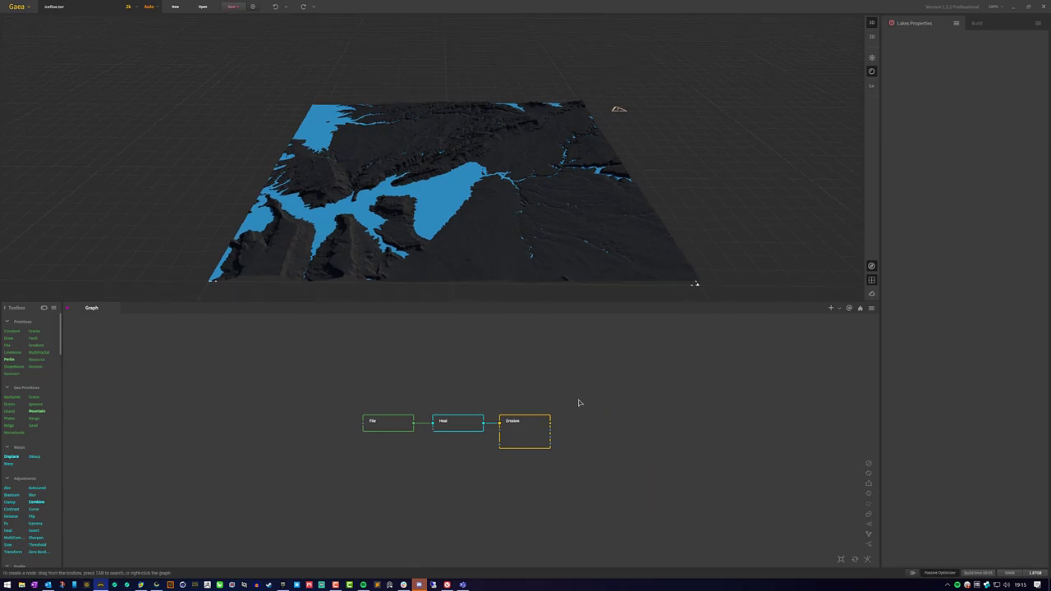
click(547, 443)
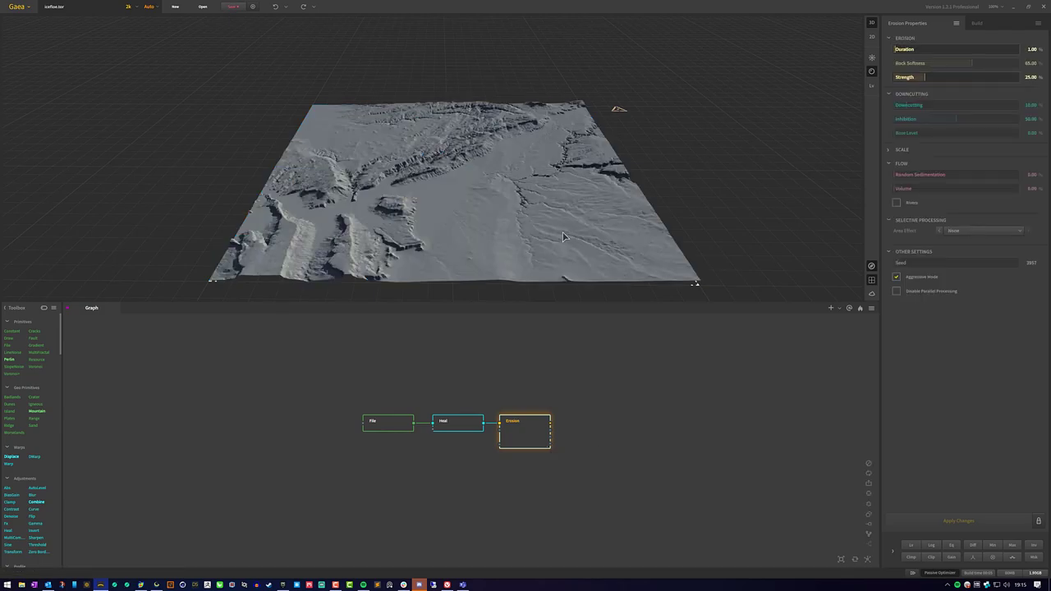
drag(316, 509, 611, 369)
right_click(614, 363)
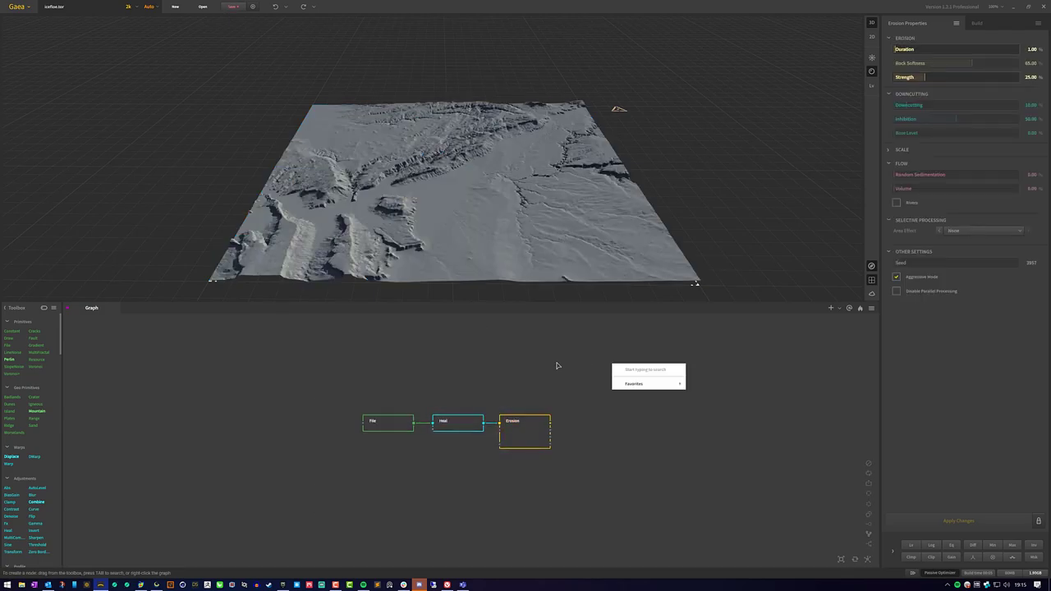
click(569, 369)
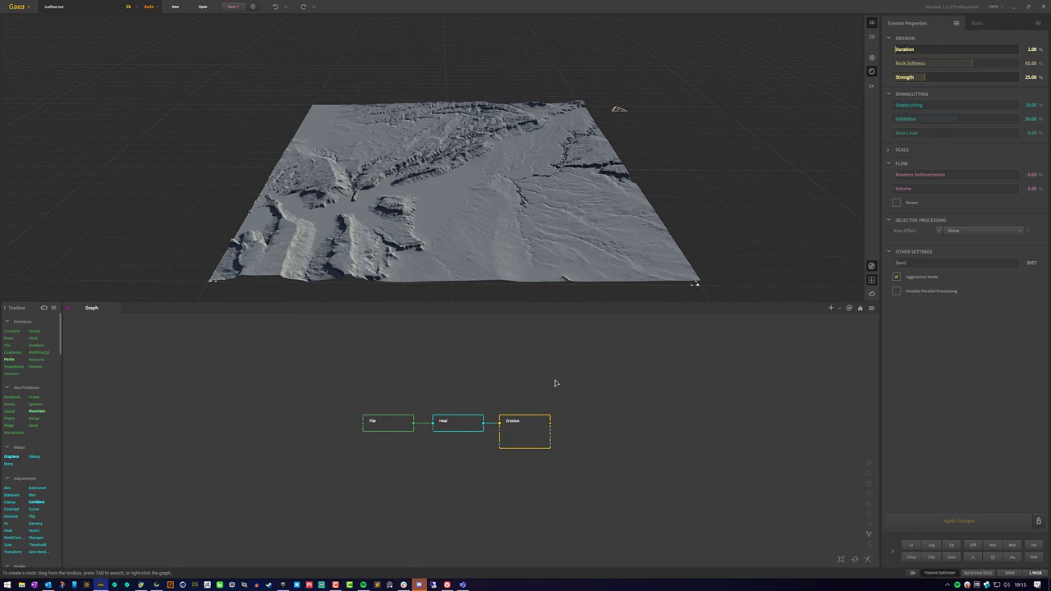
mouse_move(470, 220)
mouse_down()
mouse_move(493, 215)
mouse_move(460, 217)
mouse_move(500, 185)
mouse_move(486, 187)
mouse_move(499, 183)
mouse_move(479, 163)
mouse_up()
scroll(470, 214, down, 2)
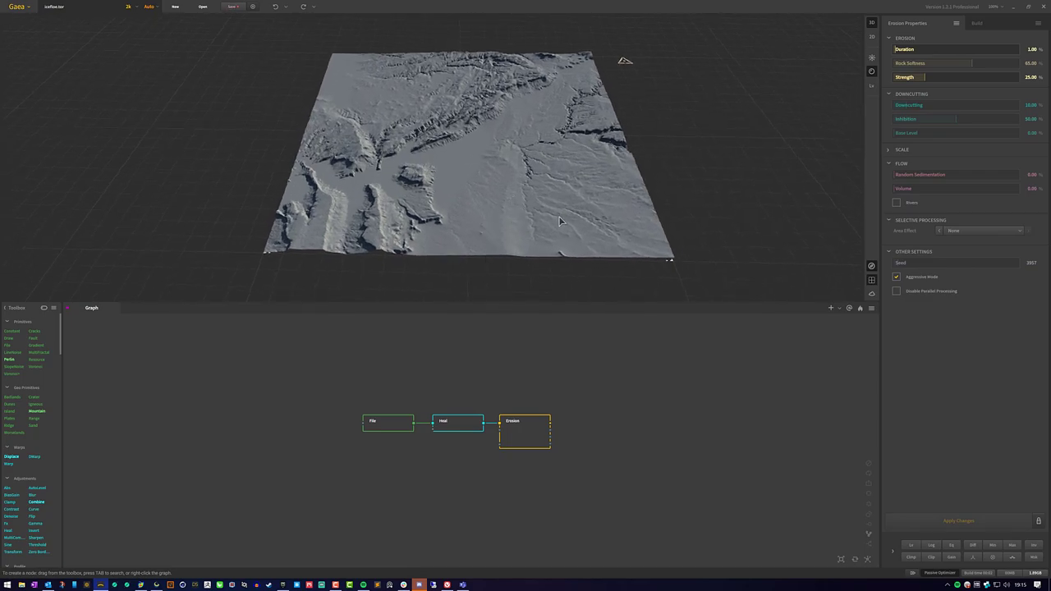